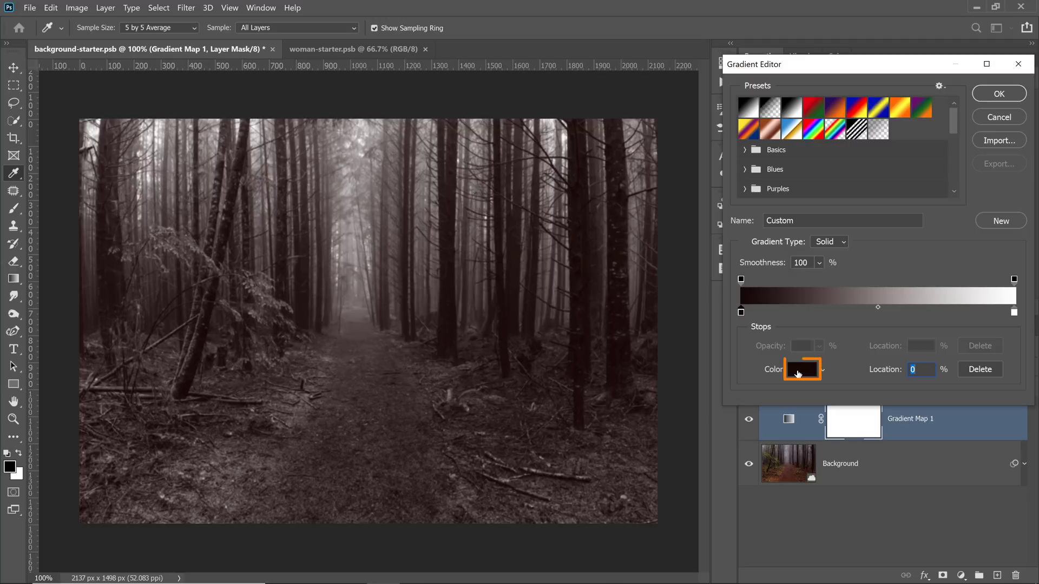
left_click(798, 372)
left_click_drag(756, 306, 752, 221)
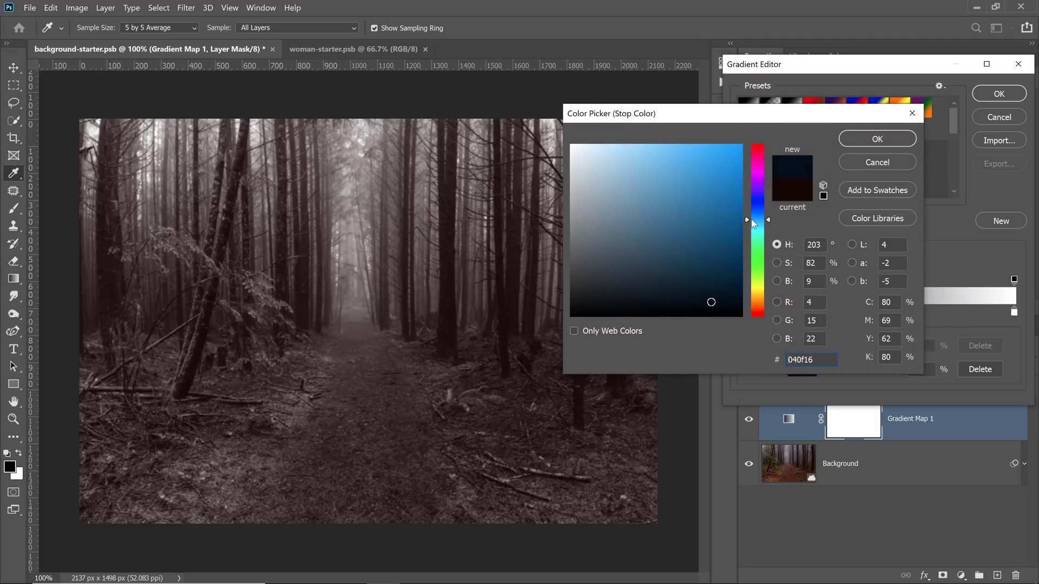
mouse_move(696, 264)
left_mouse_down()
mouse_move(740, 259)
mouse_move(741, 247)
left_mouse_up()
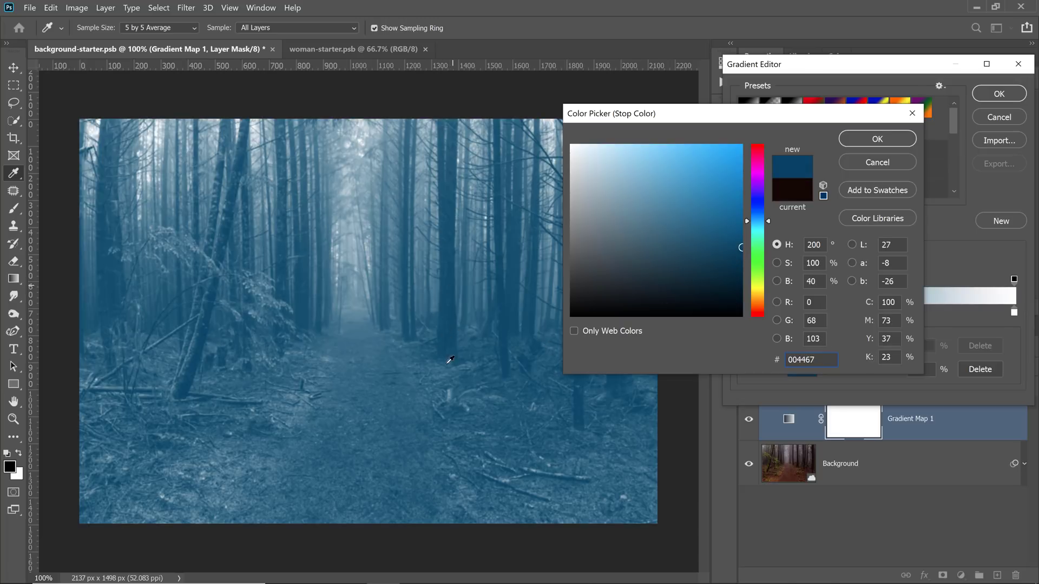
left_click_drag(739, 258, 569, 318)
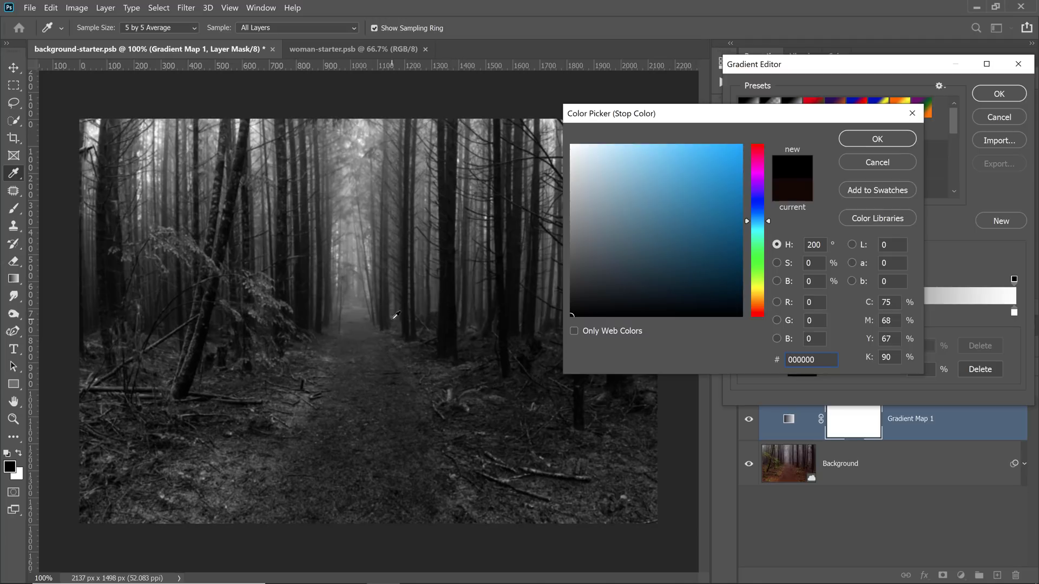
left_click(895, 144)
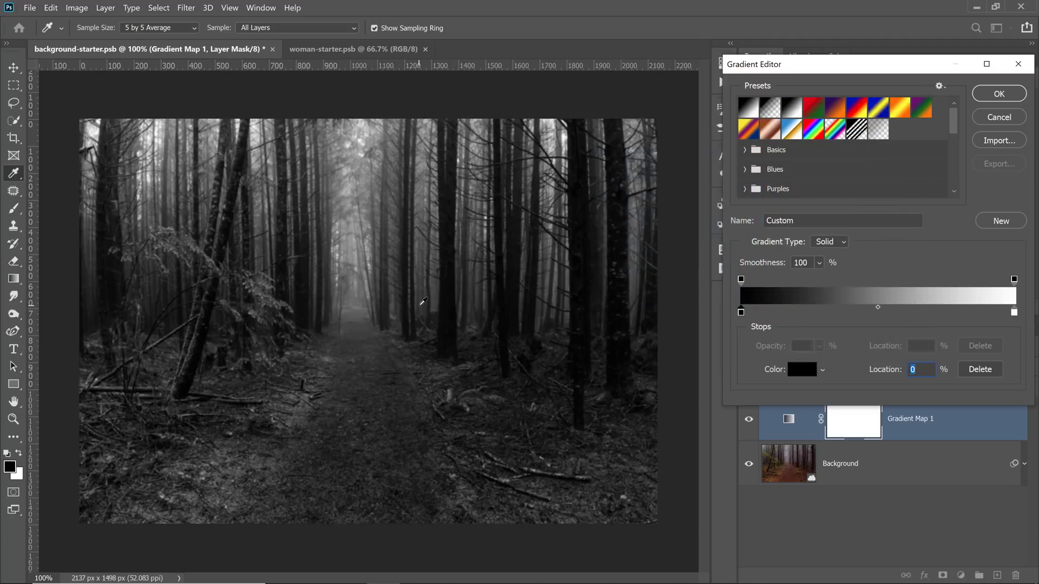
left_click(1014, 314)
double_click(1014, 313)
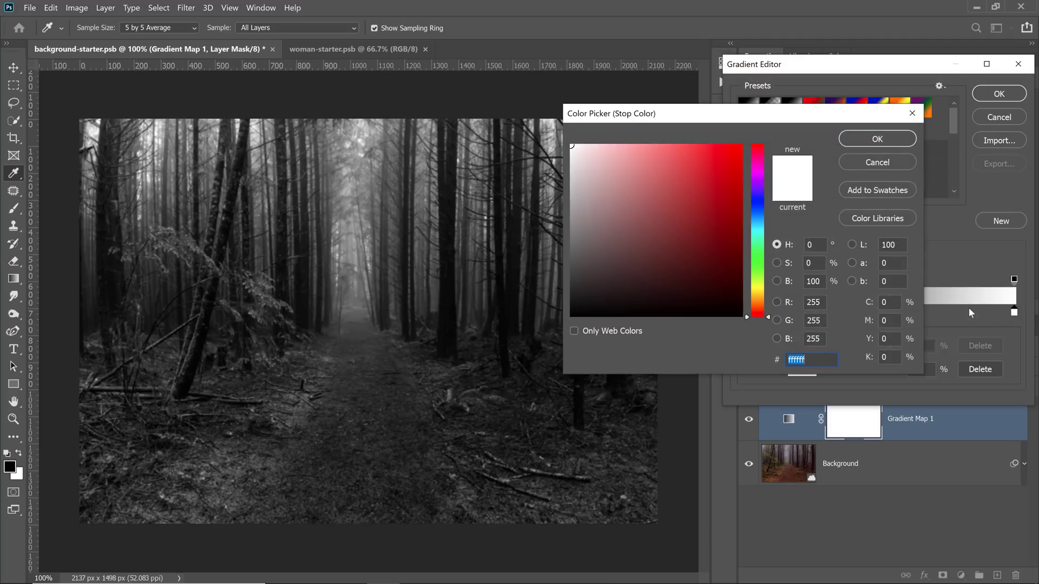
left_click(760, 293)
type("ffcc00")
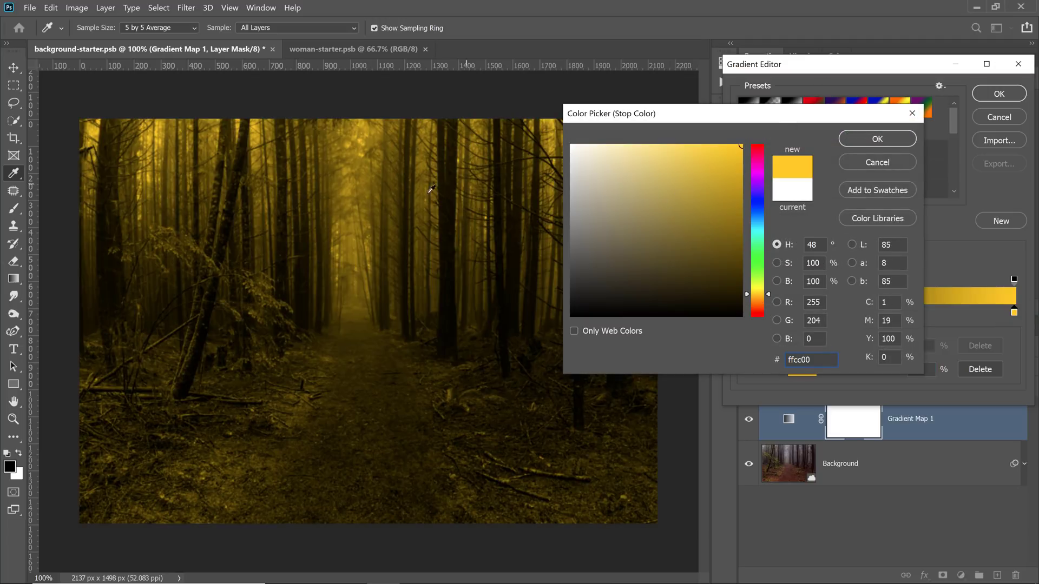
left_click(876, 163)
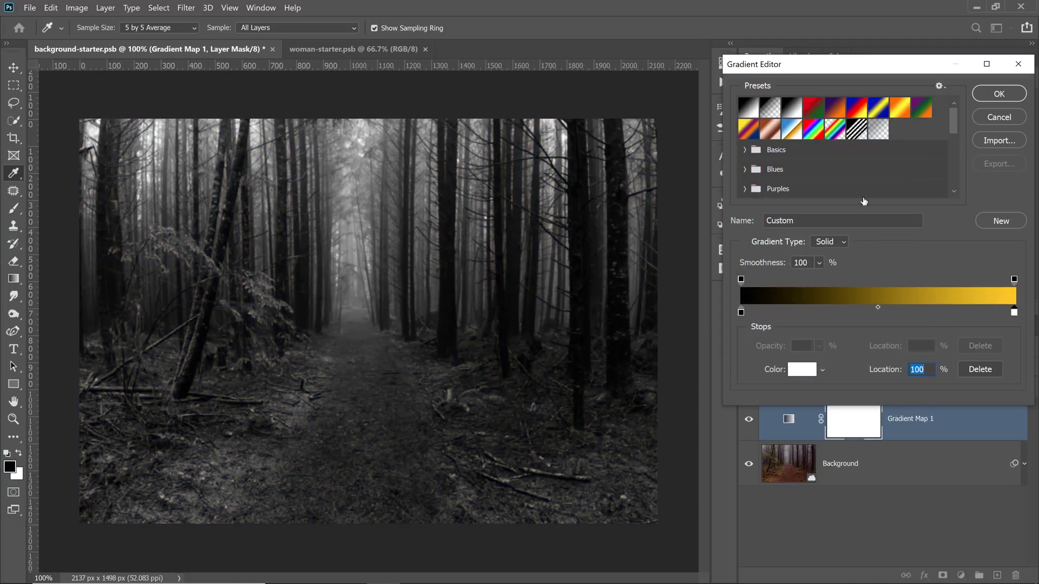
left_click(999, 117)
Step: Try reversing the gradient map's colors and restore the original direction
left_click(760, 135)
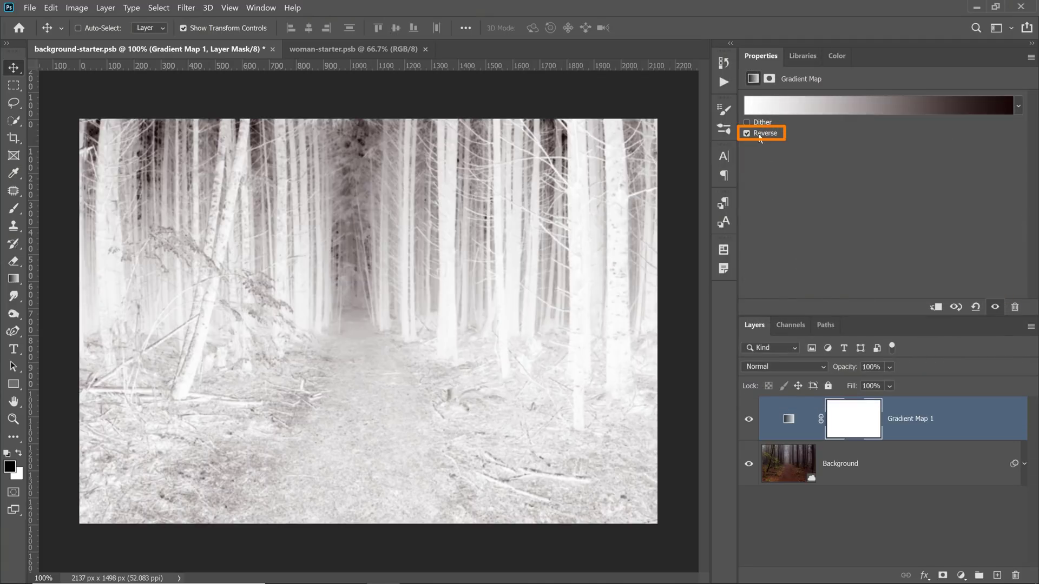
left_click(758, 134)
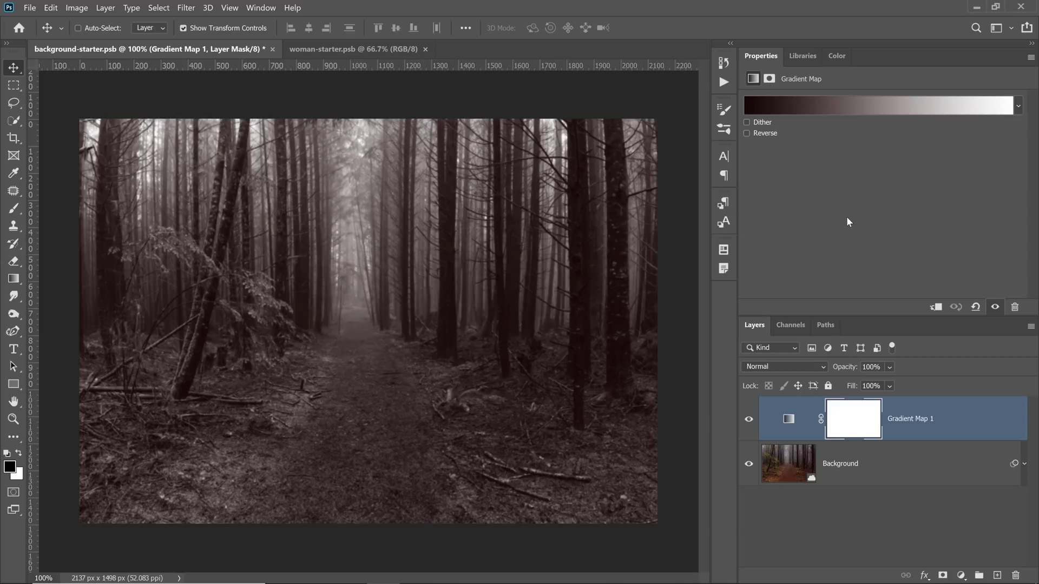
Step: Open the gradient map's gradient and set the dark color stop at 0% to dark olive green 202314
left_click(823, 105)
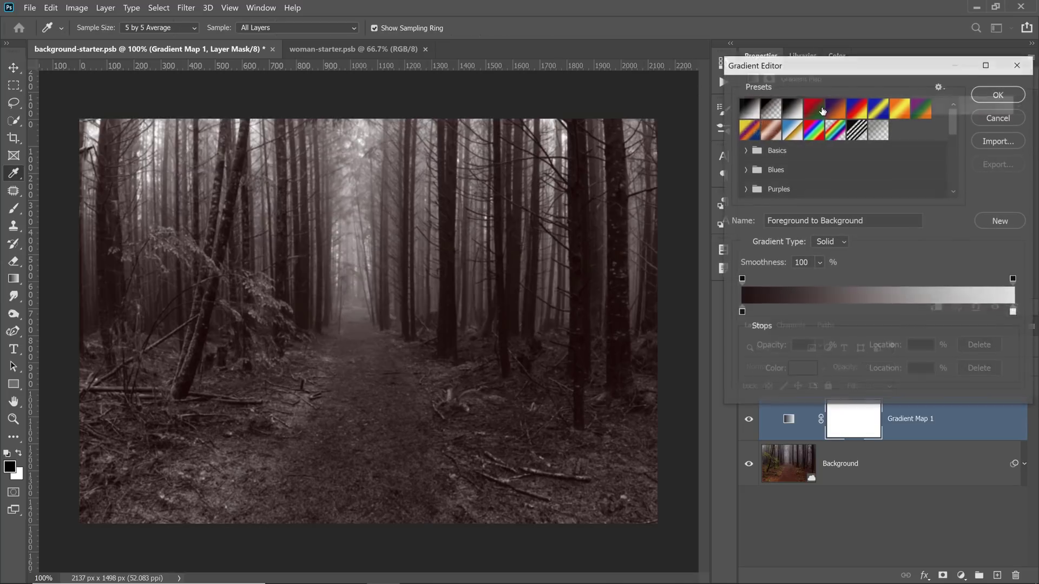
left_click(741, 312)
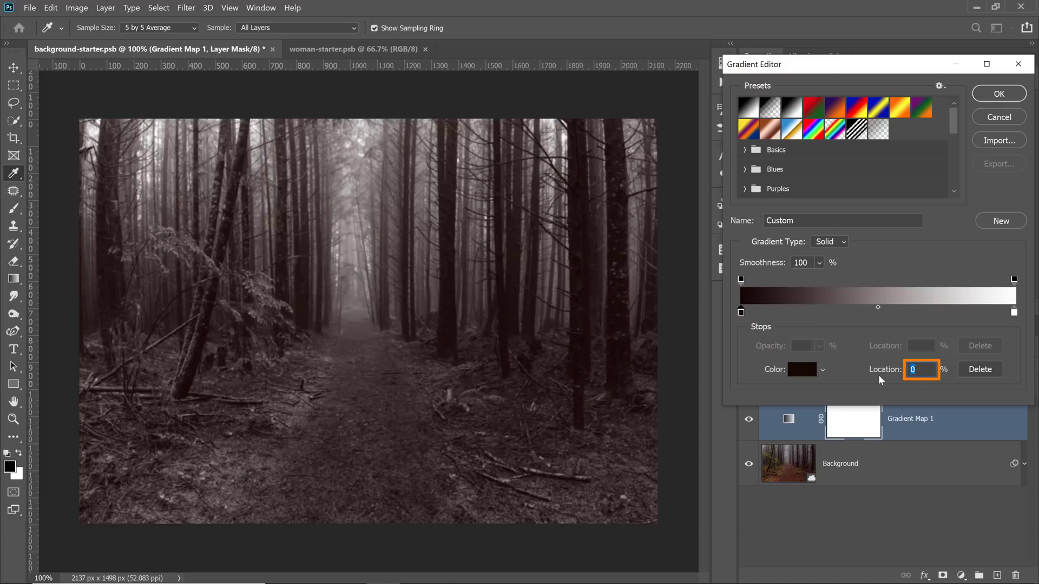
mouse_move(741, 313)
left_mouse_down()
mouse_move(758, 310)
mouse_move(732, 309)
left_mouse_up()
left_click(790, 366)
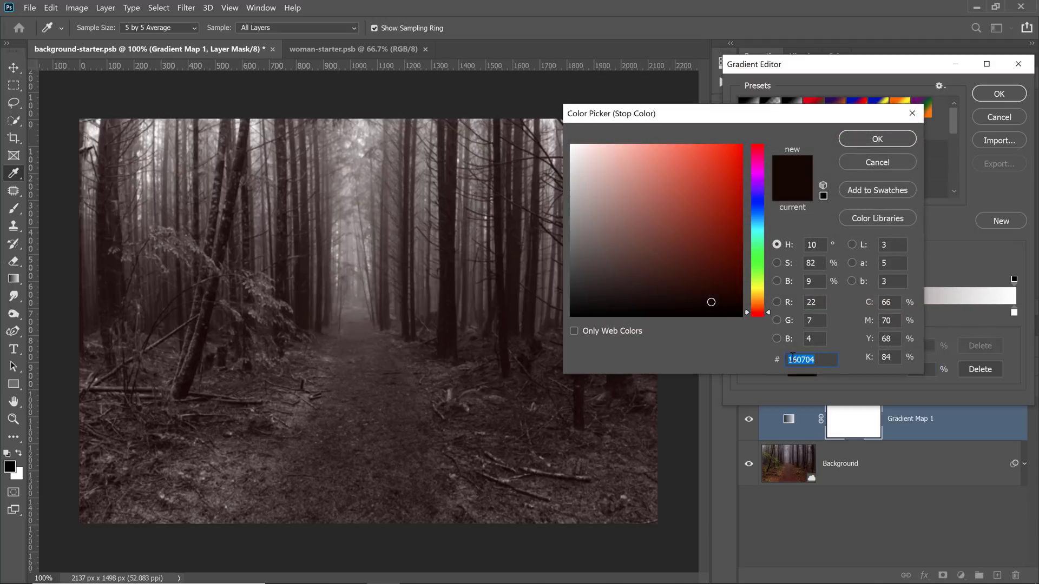
mouse_move(766, 315)
left_mouse_down()
mouse_move(760, 274)
mouse_move(761, 287)
mouse_move(640, 303)
mouse_move(646, 293)
left_mouse_up()
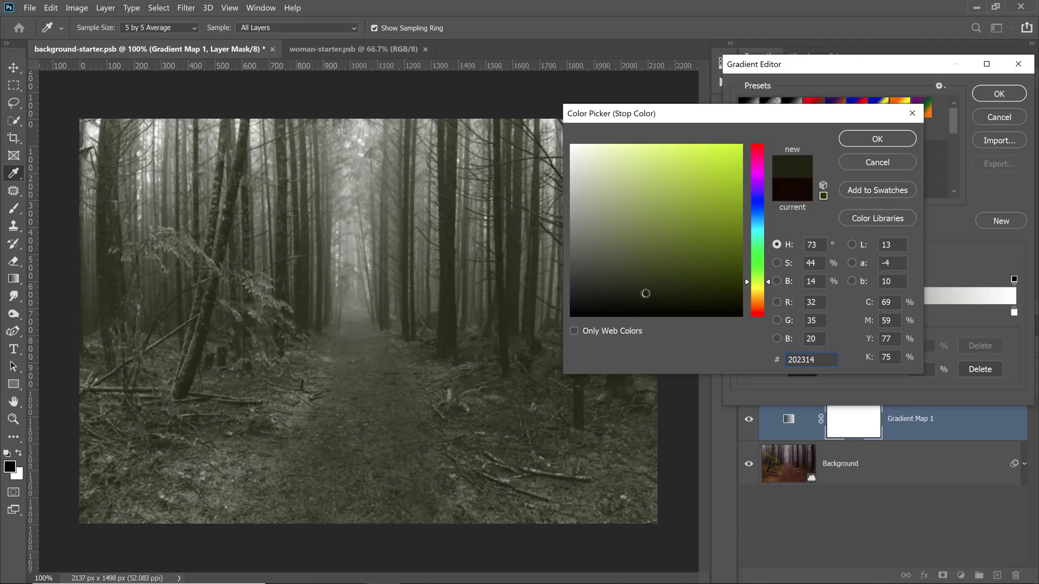
left_click(863, 137)
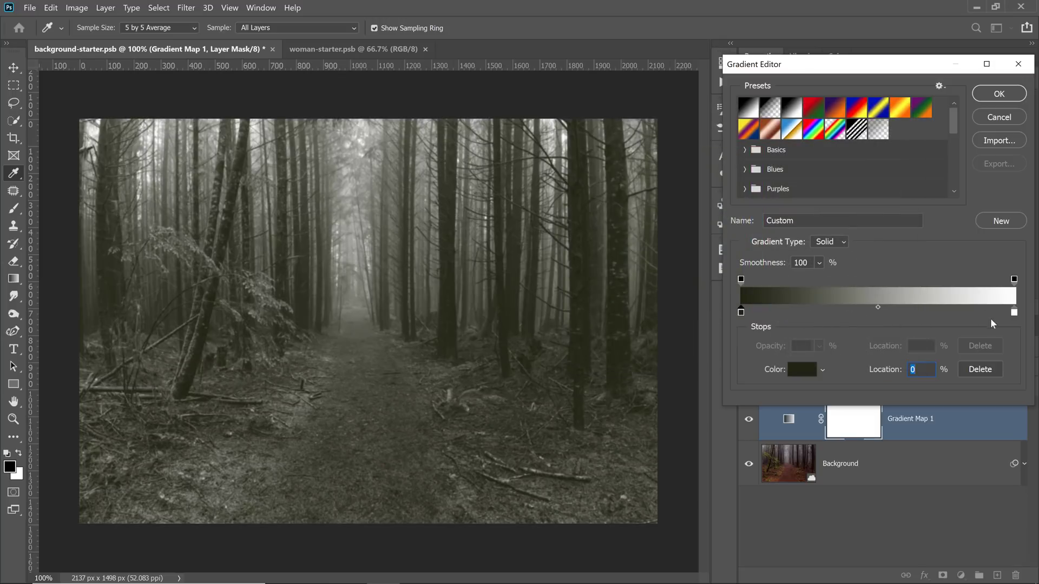
Step: Set the gradient's white color stop at 100% to the muted grey-green 8d987f
left_click(1014, 313)
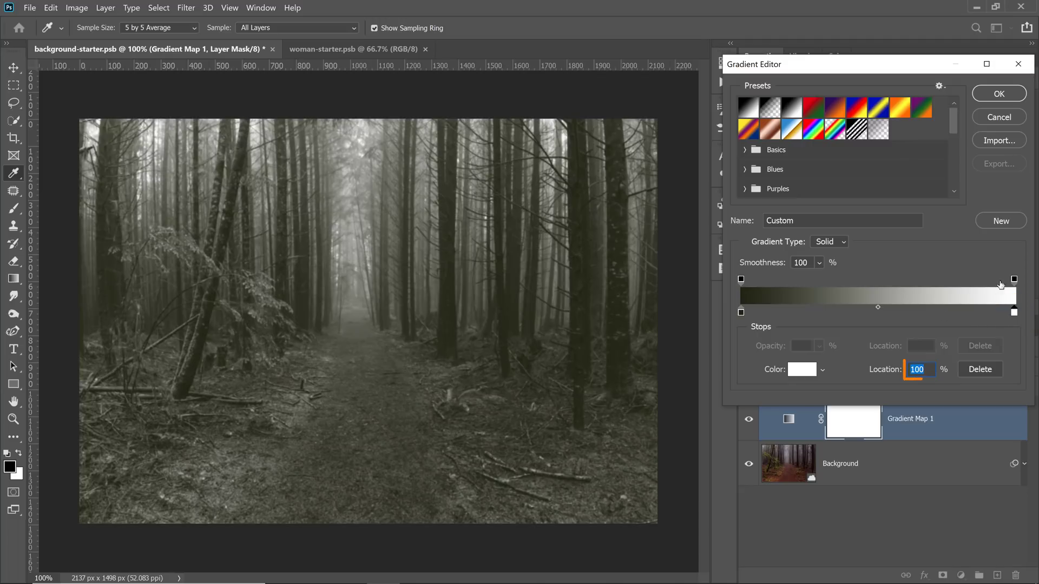
double_click(1015, 315)
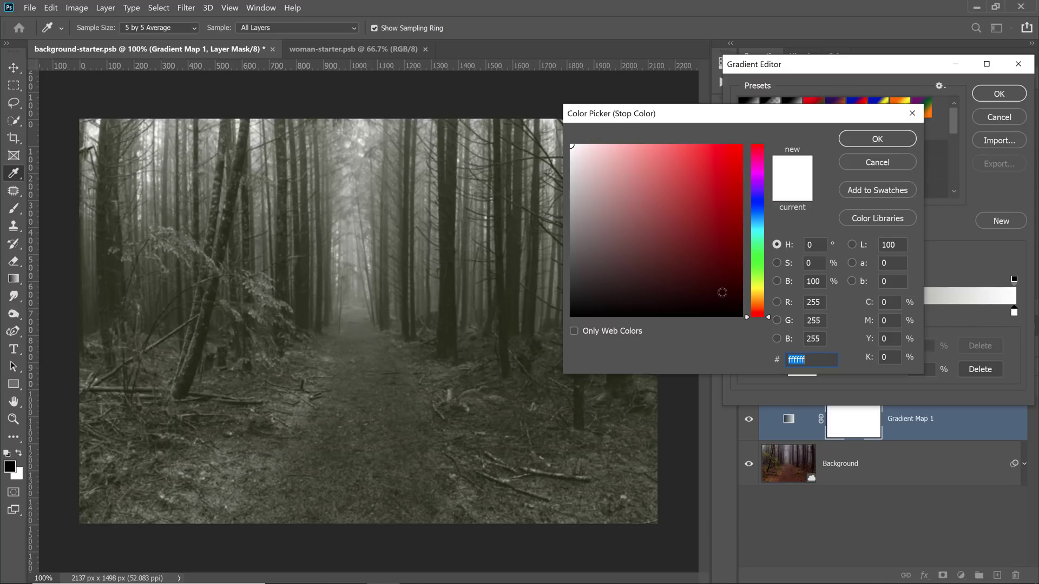
left_click(757, 269)
left_click_drag(758, 269, 757, 264)
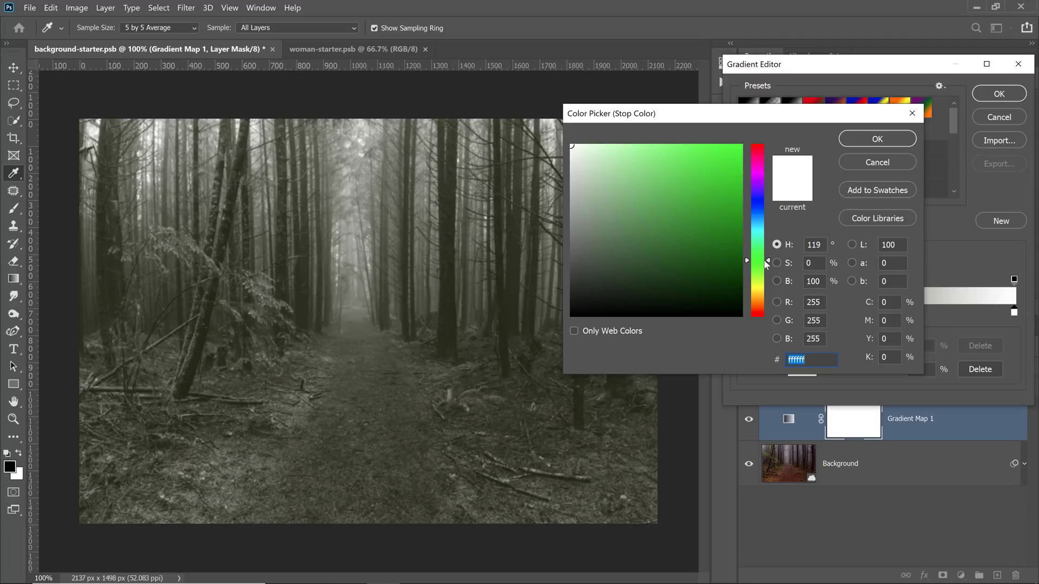
left_click_drag(769, 265, 767, 279)
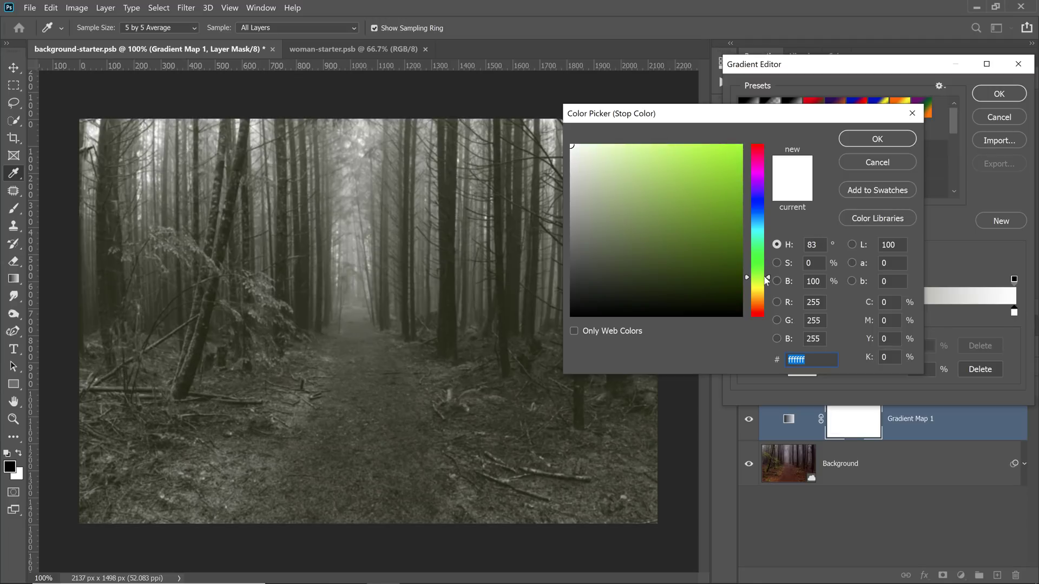
left_click(600, 214)
left_click(598, 214)
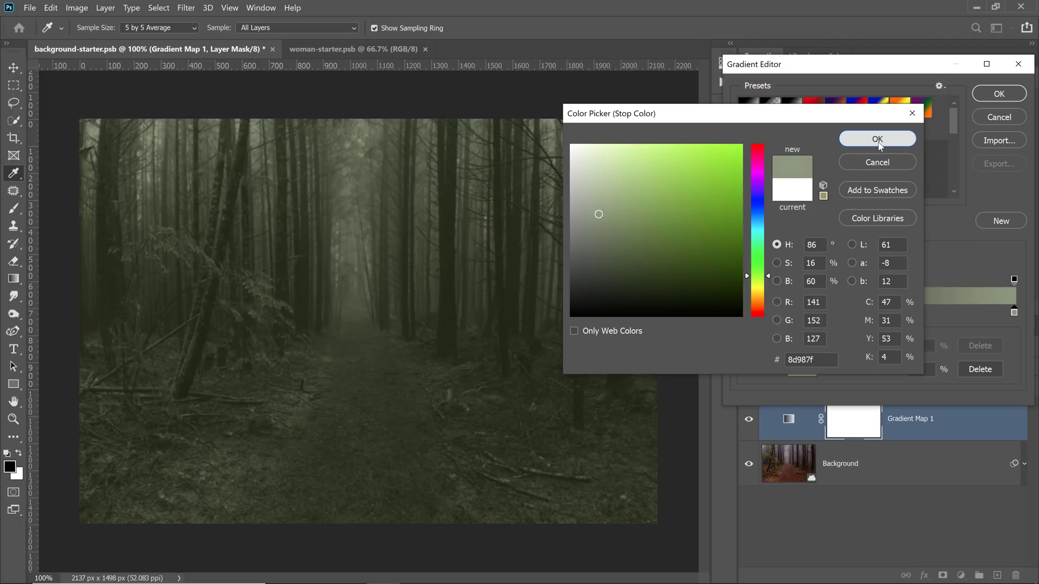
left_click(877, 139)
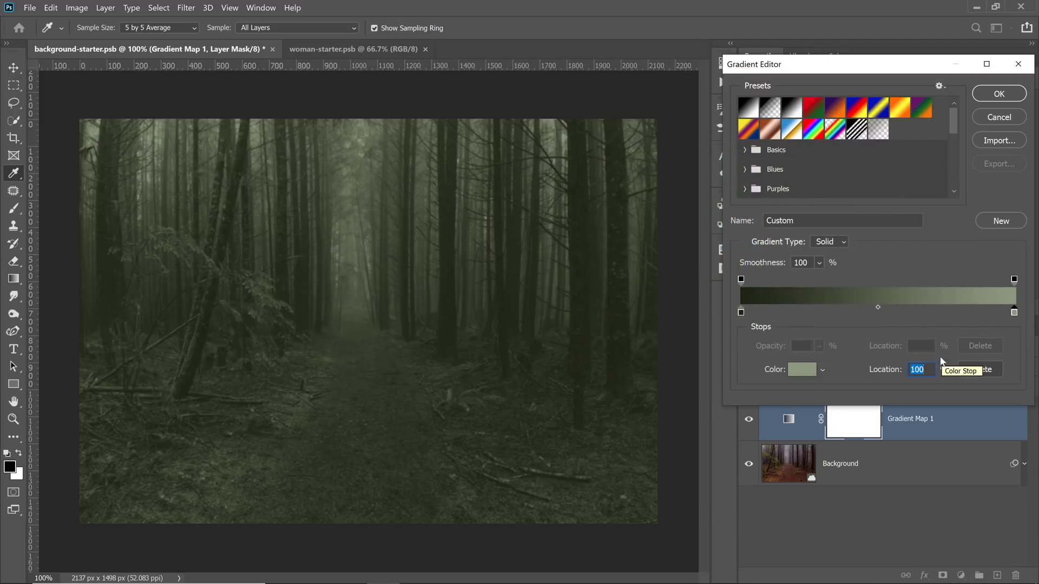
Step: Move the grey-green stop to 75%, add a pale green ebf2e2 stop at 100%, and accept the gradient
left_click_drag(1016, 317, 946, 318)
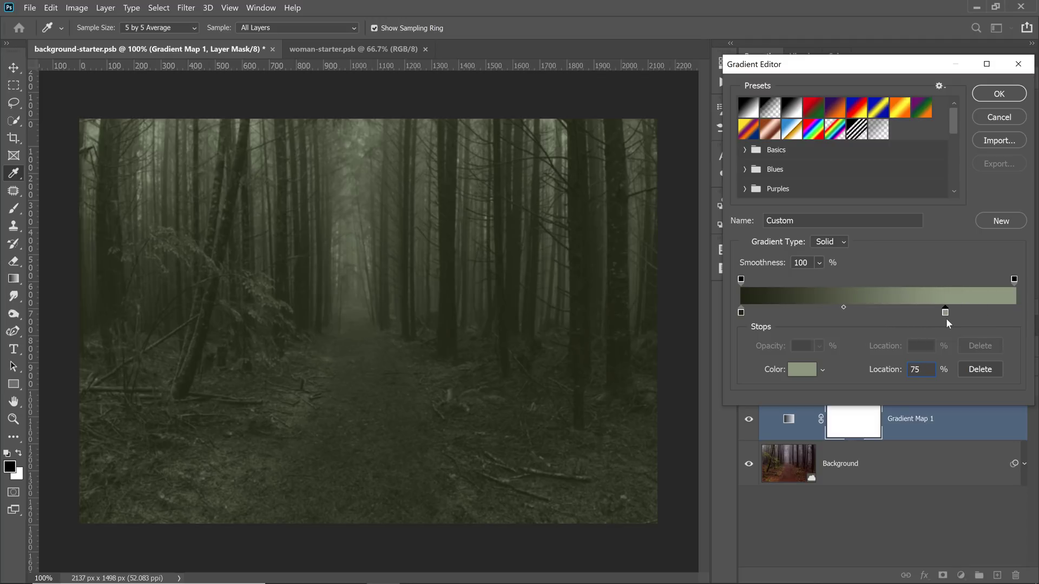
double_click(920, 370)
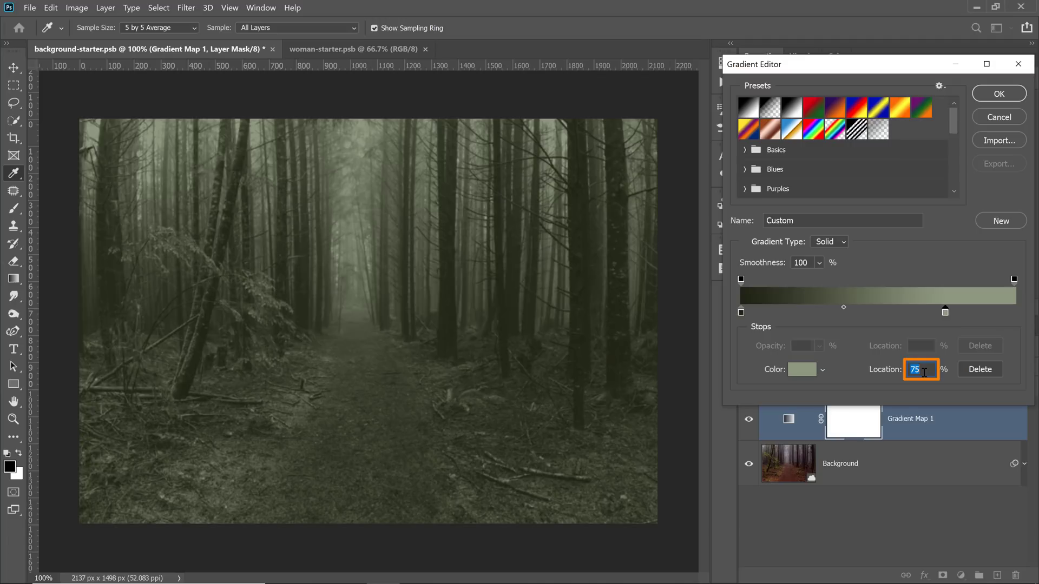
left_click_drag(1005, 316, 1015, 320)
double_click(1014, 314)
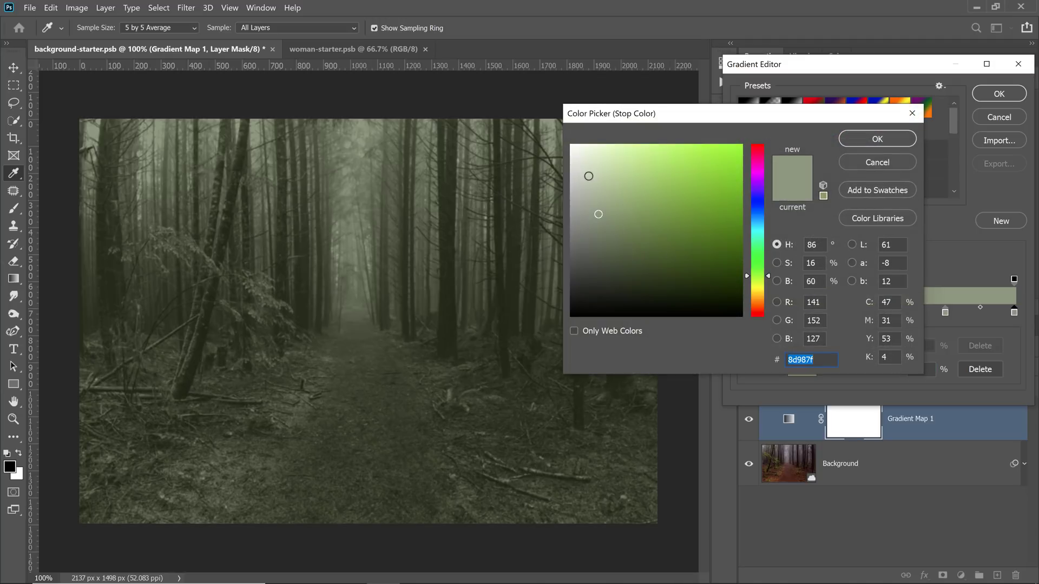
left_click(581, 153)
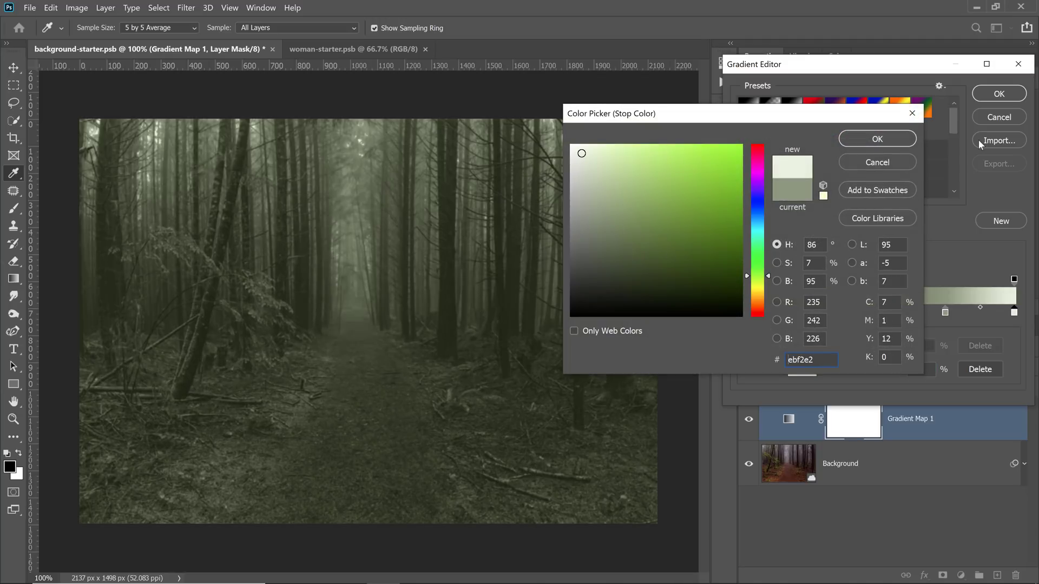
left_click(903, 140)
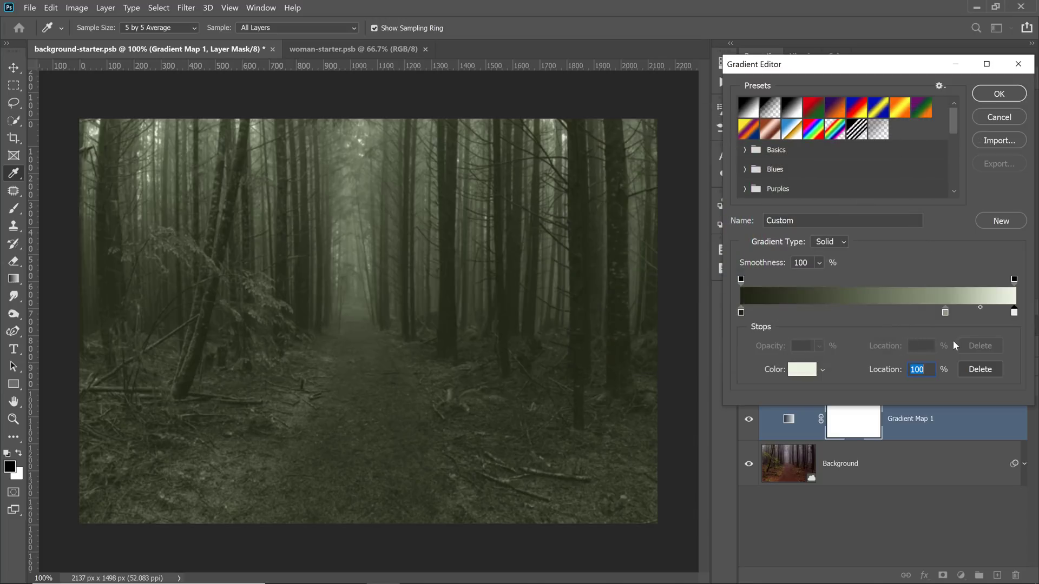
left_click(993, 96)
Step: Add a Levels adjustment directly above the Background layer with midtones 0.93, input white 214 and output white 232
key("b")
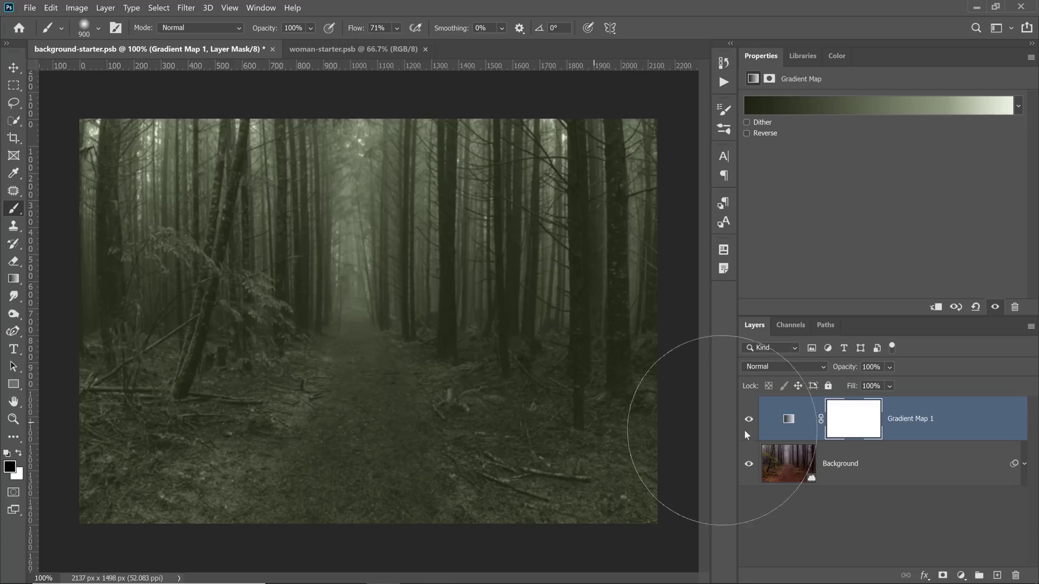
left_click(872, 466)
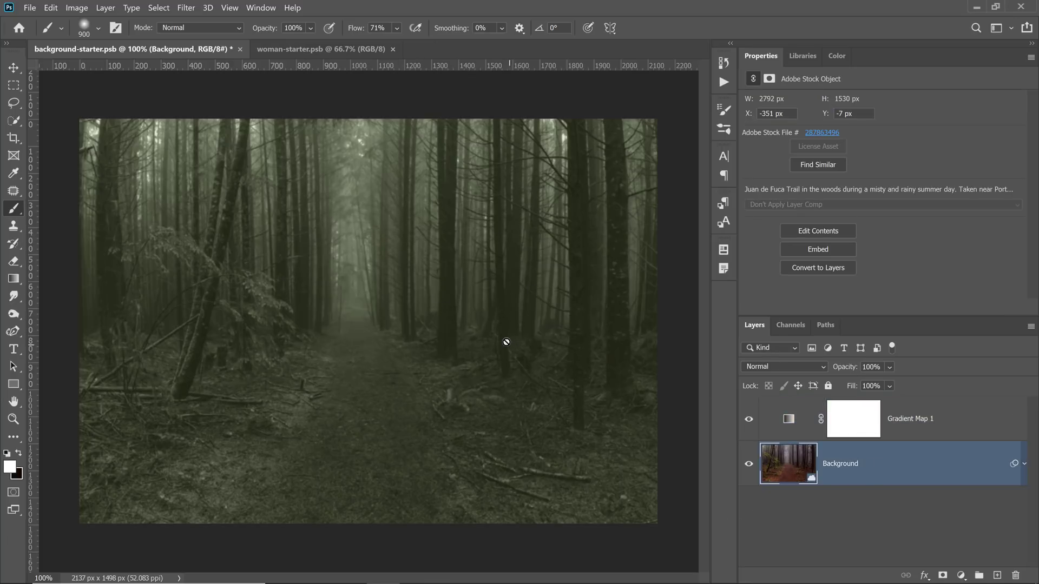
left_click(961, 574)
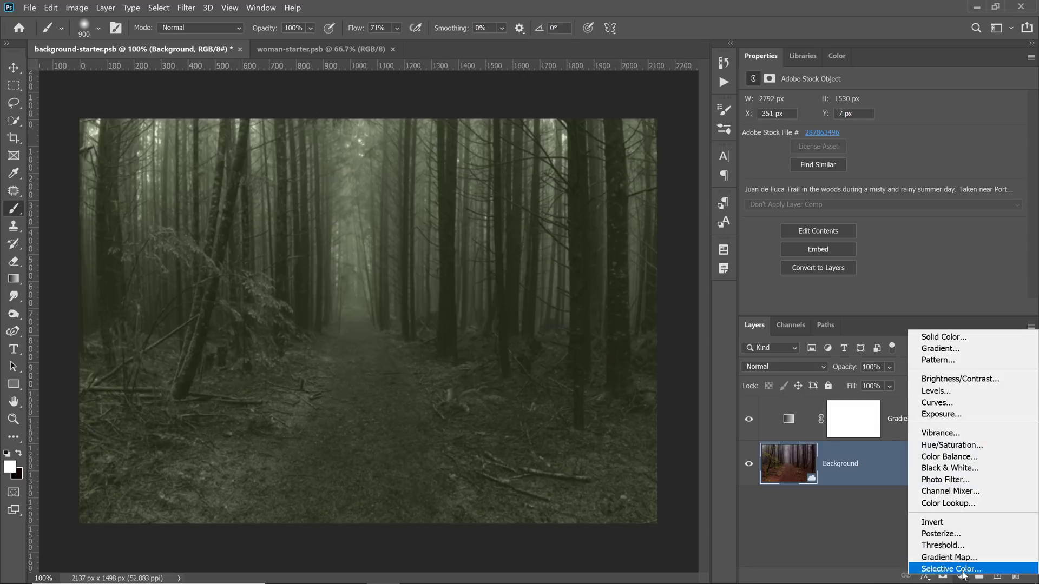
left_click(943, 392)
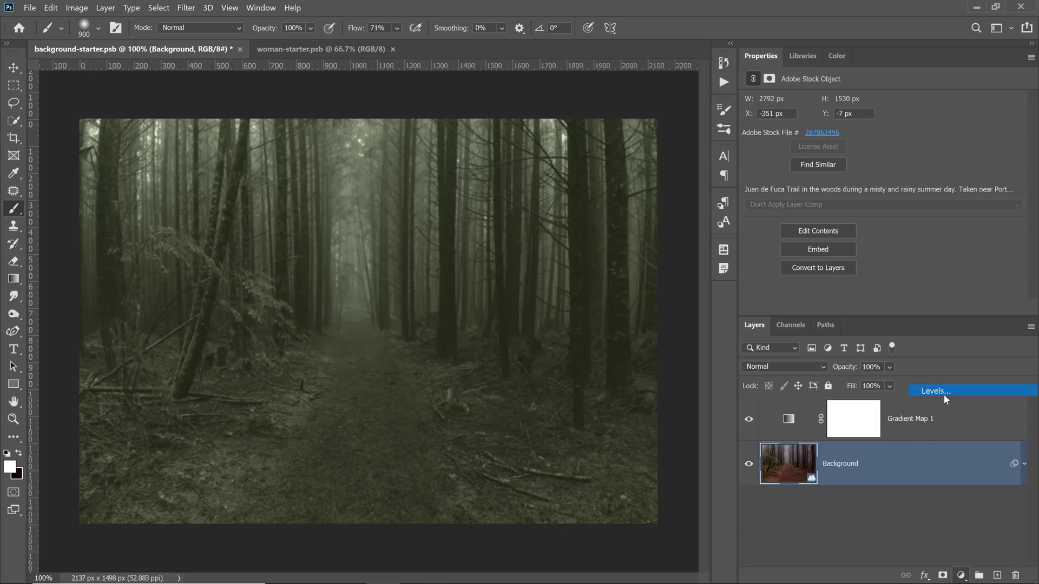
mouse_move(894, 199)
left_mouse_down()
mouse_move(884, 197)
mouse_move(897, 200)
left_mouse_up()
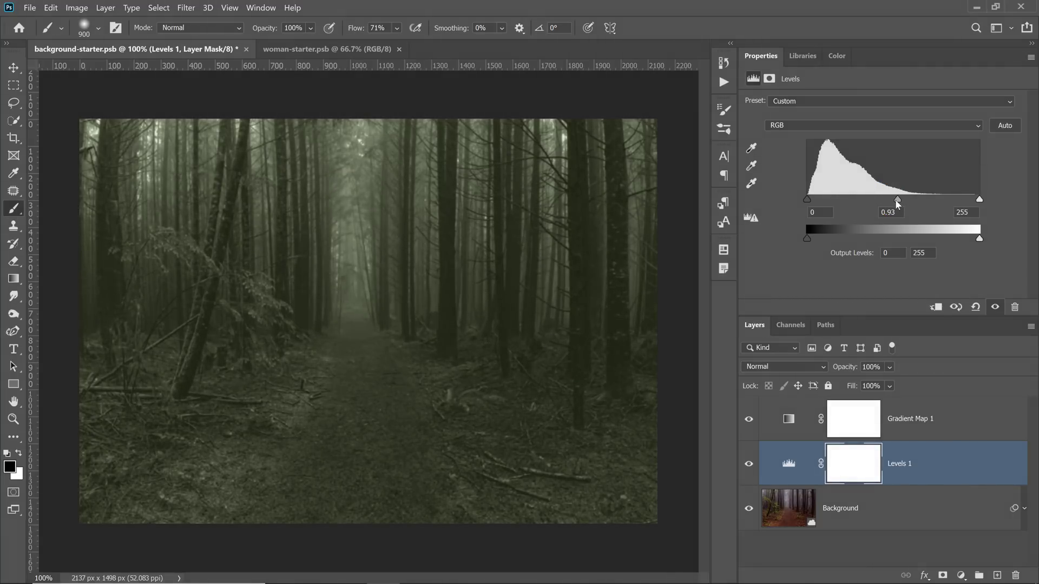
left_click_drag(979, 199, 954, 202)
left_click_drag(979, 242, 964, 240)
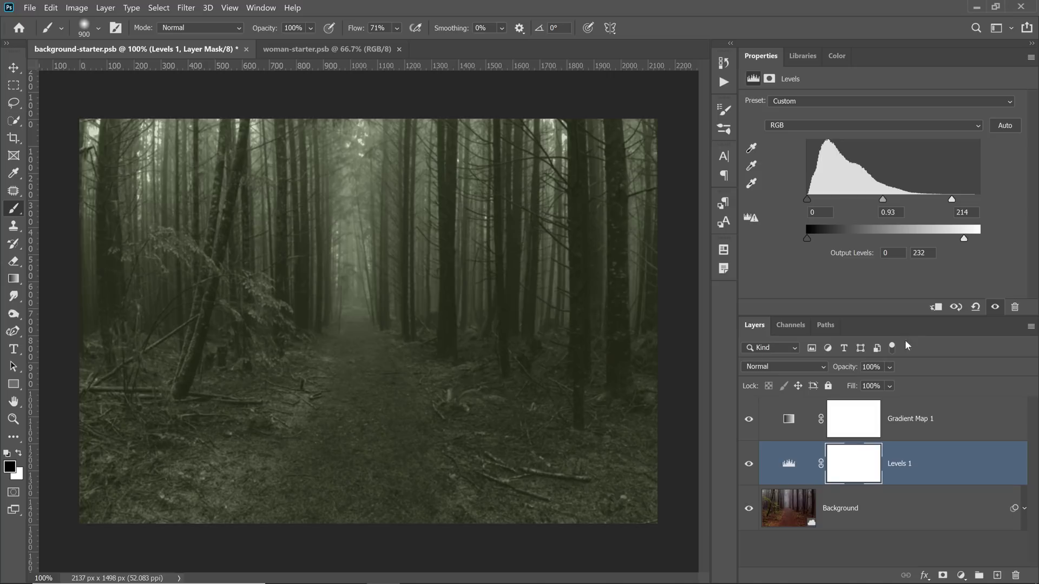
Step: Compare the forest image with and without the Levels adjustment
left_click(748, 465)
left_click(749, 465)
left_click(750, 464)
left_click(749, 464)
left_click(750, 465)
left_click(750, 465)
Step: Create a new layer above the Levels adjustment and paint a soft 900 px white glow at the far end of the path
left_click(5, 209)
left_click(75, 210)
key("x")
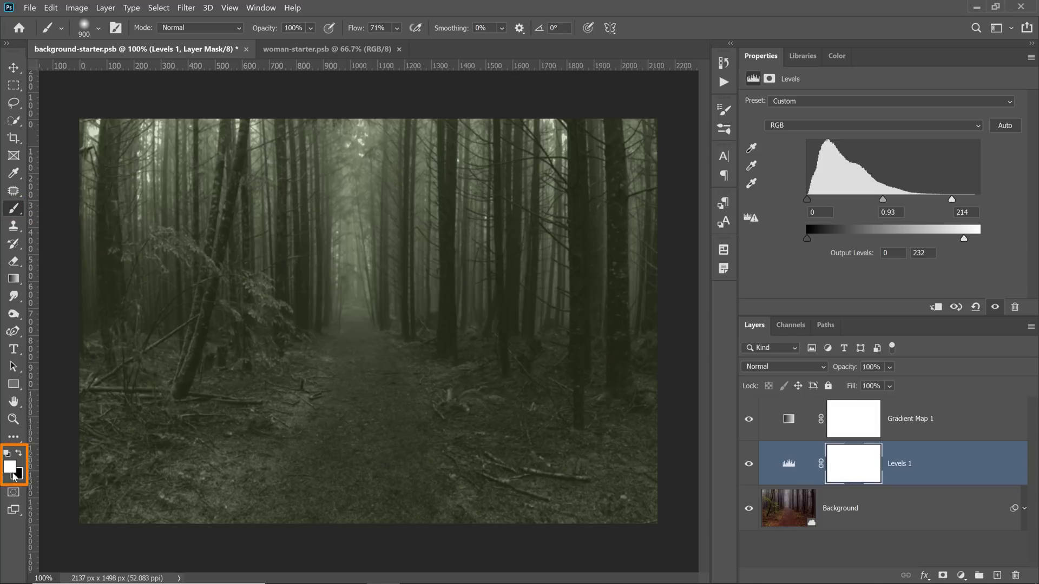
left_click(98, 28)
mouse_move(79, 103)
left_mouse_down()
mouse_move(166, 101)
mouse_move(59, 102)
left_mouse_up()
left_click(380, 11)
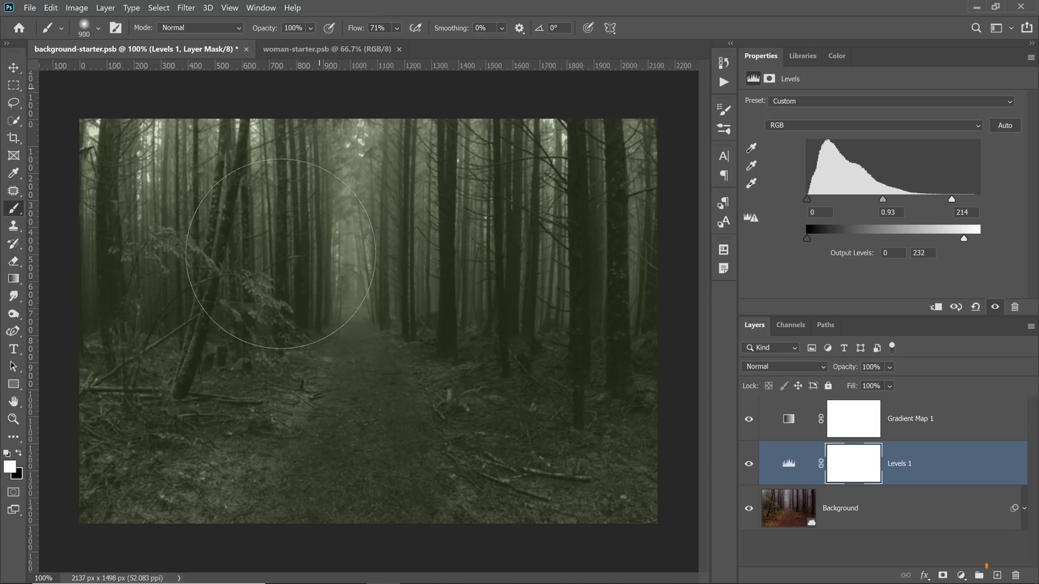
left_click(997, 576)
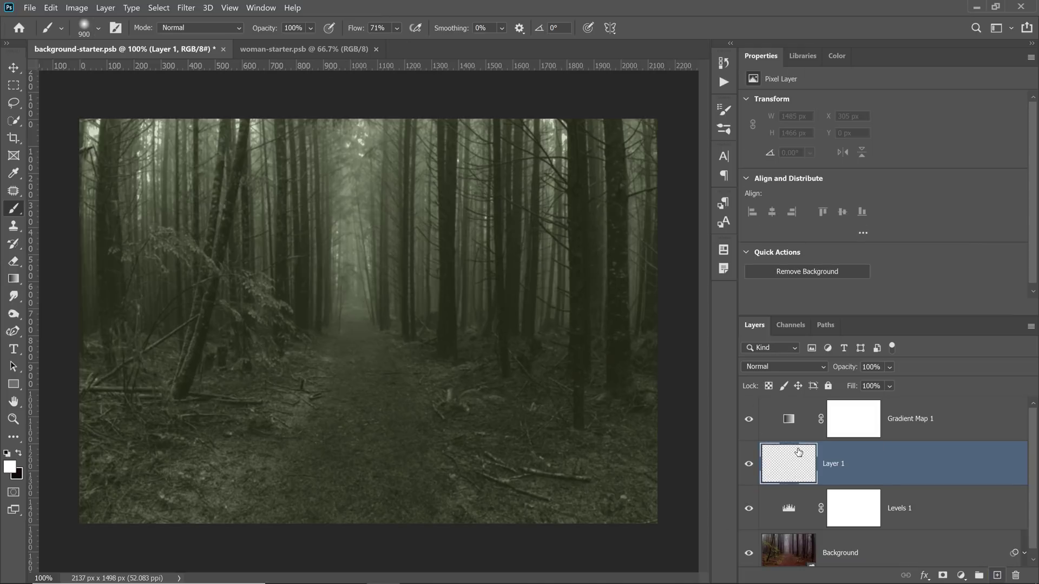
left_click(358, 301)
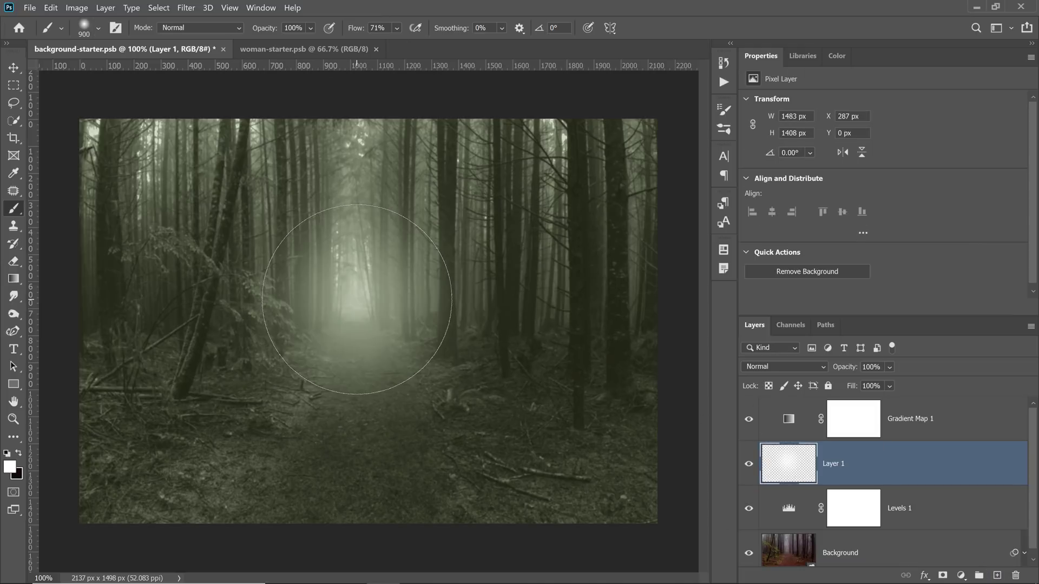
Step: Rename the painted white glow layer as "Highlight"
double_click(836, 464)
key("BackSpace")
type("Highlight")
key("Return")
Step: Apply a Gaussian Blur smart filter with a 3.1 px radius to the Background layer
left_click(800, 553)
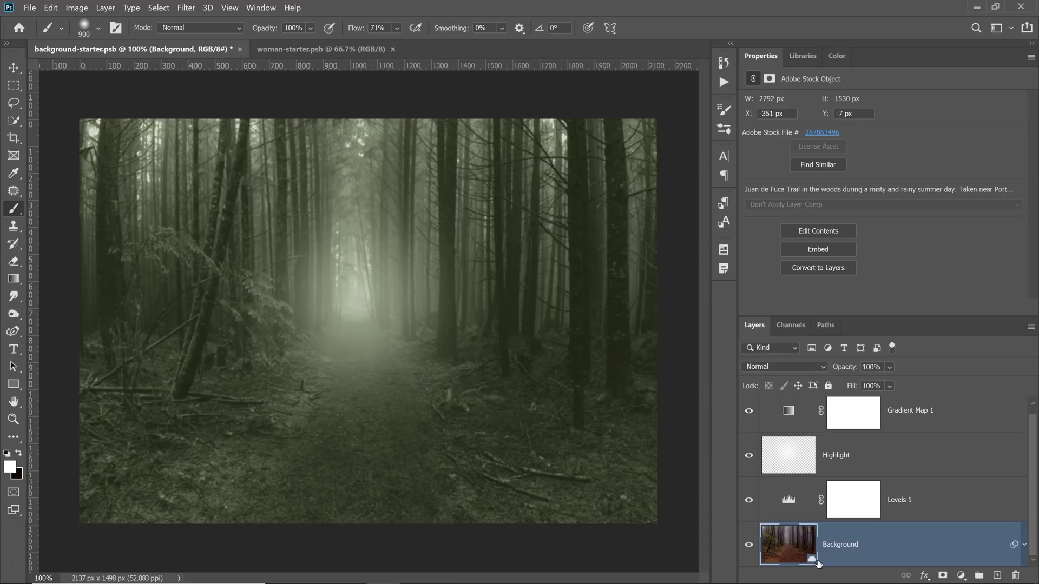
right_click(926, 544)
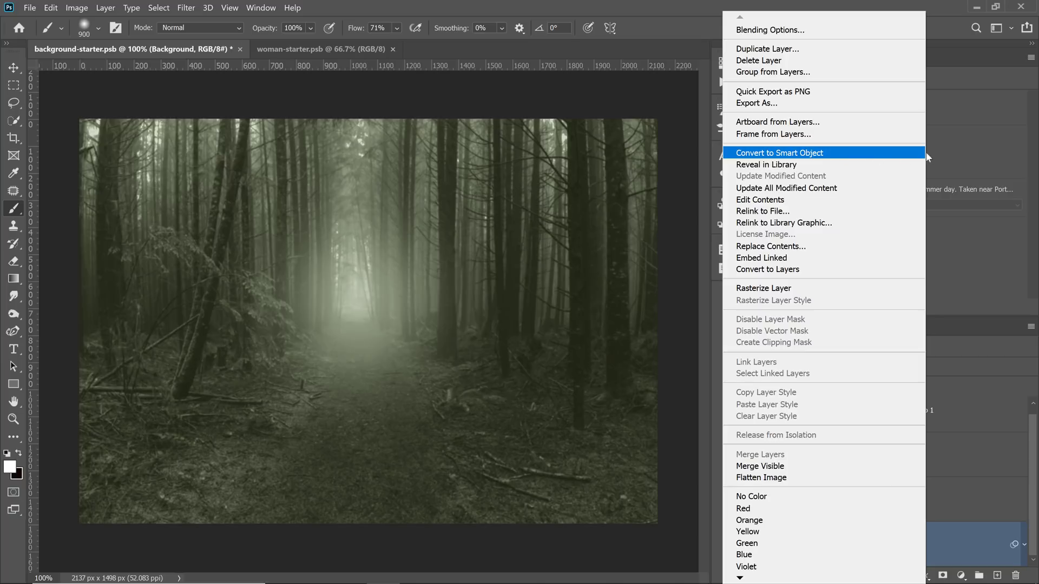
left_click(960, 538)
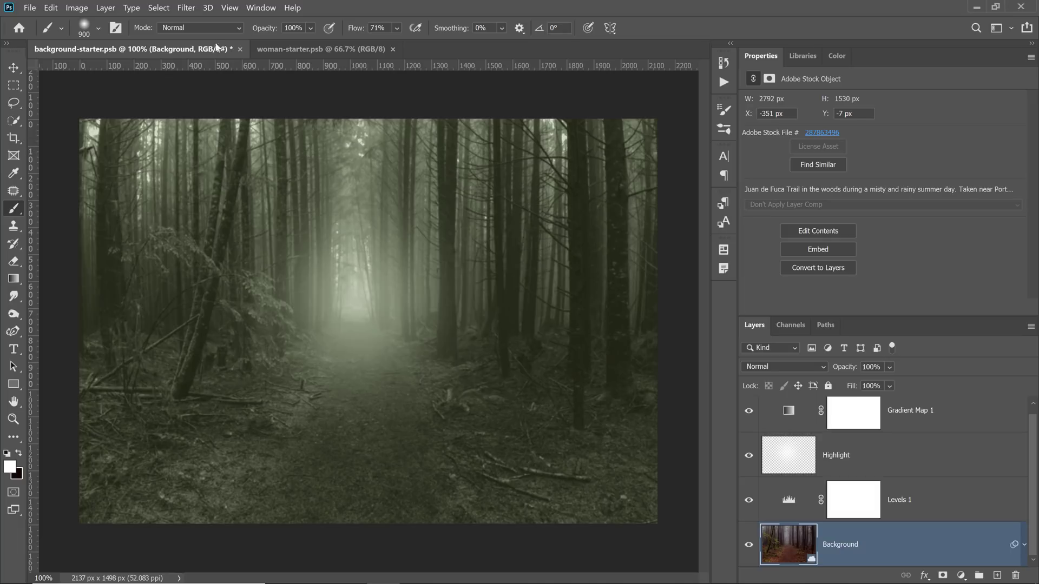
left_click(186, 8)
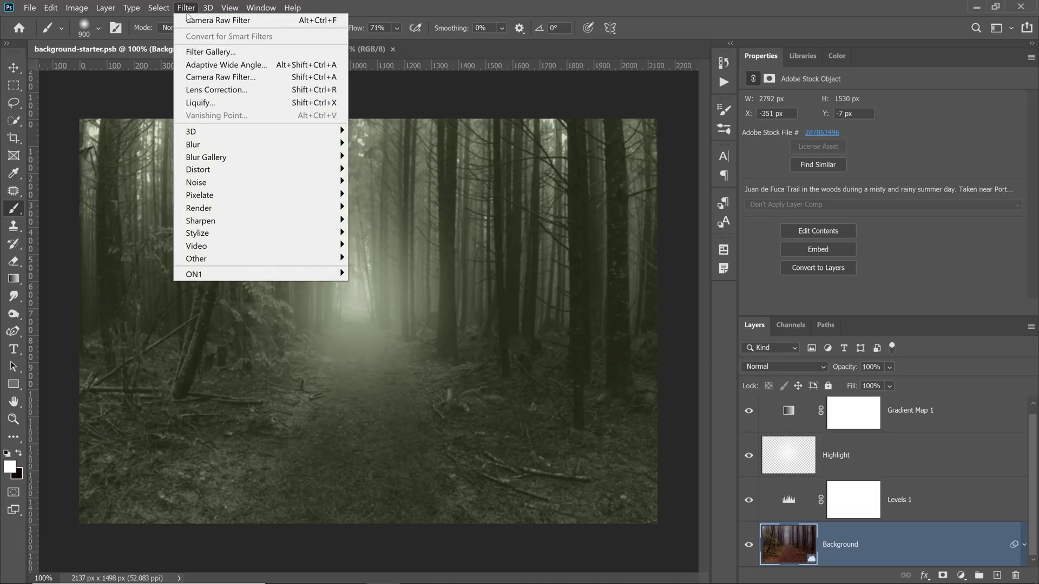
mouse_move(200, 147)
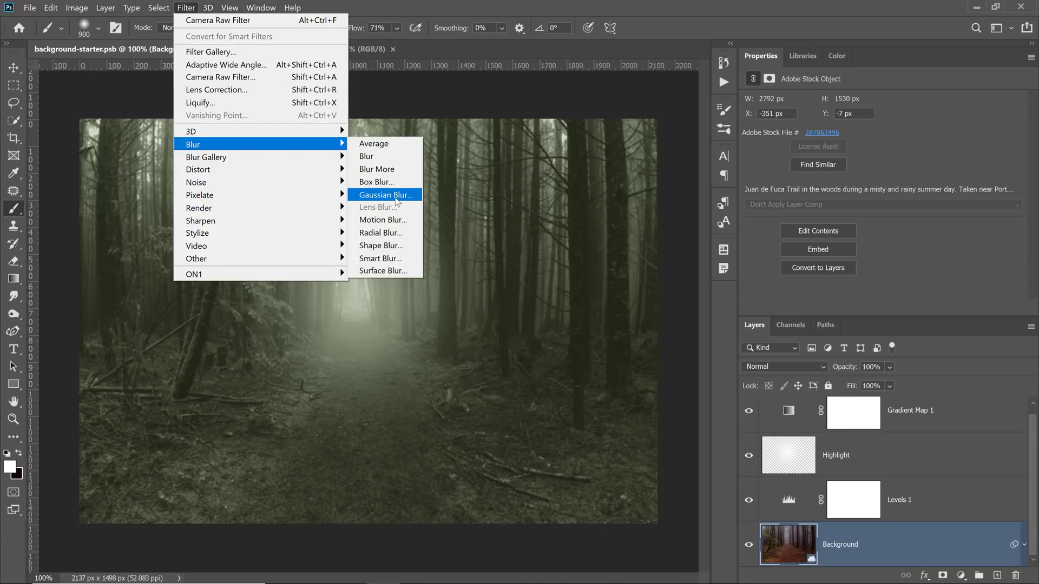
left_click(384, 195)
left_click_drag(432, 319, 440, 321)
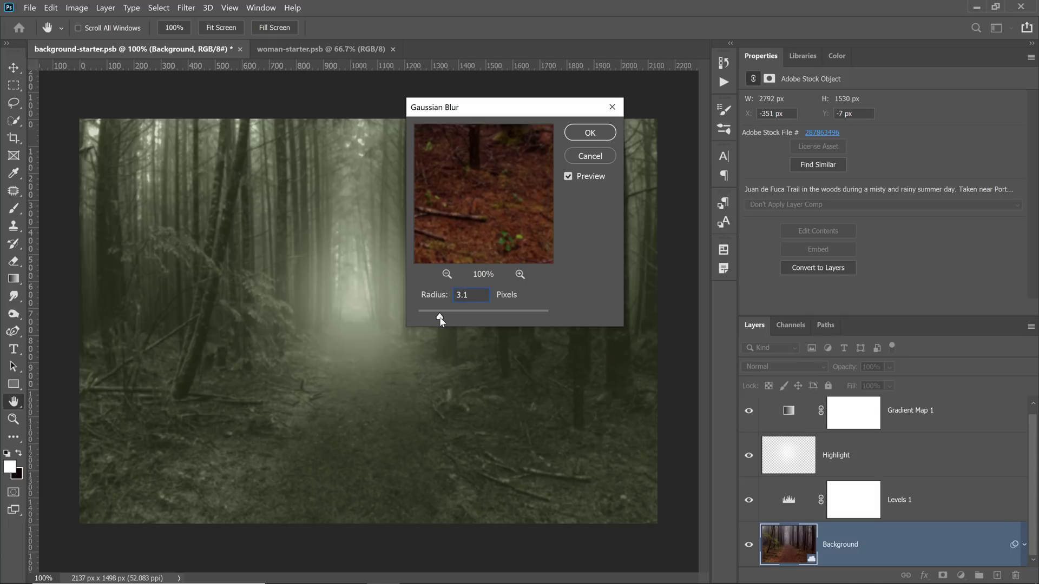
left_click(589, 134)
Step: Compare the forest image with and without the Gaussian Blur smart filter
key("b")
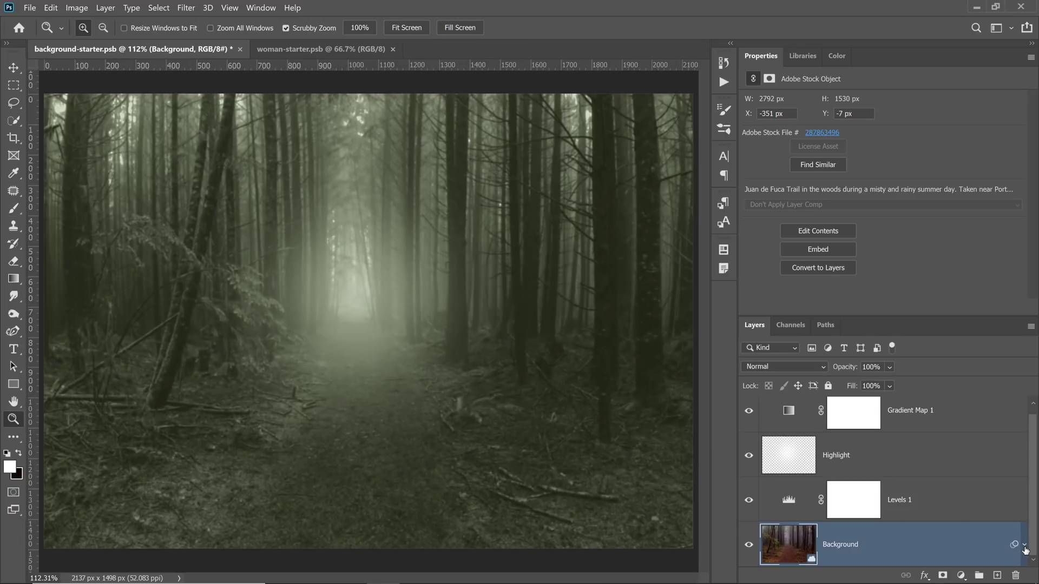
left_click(1024, 545)
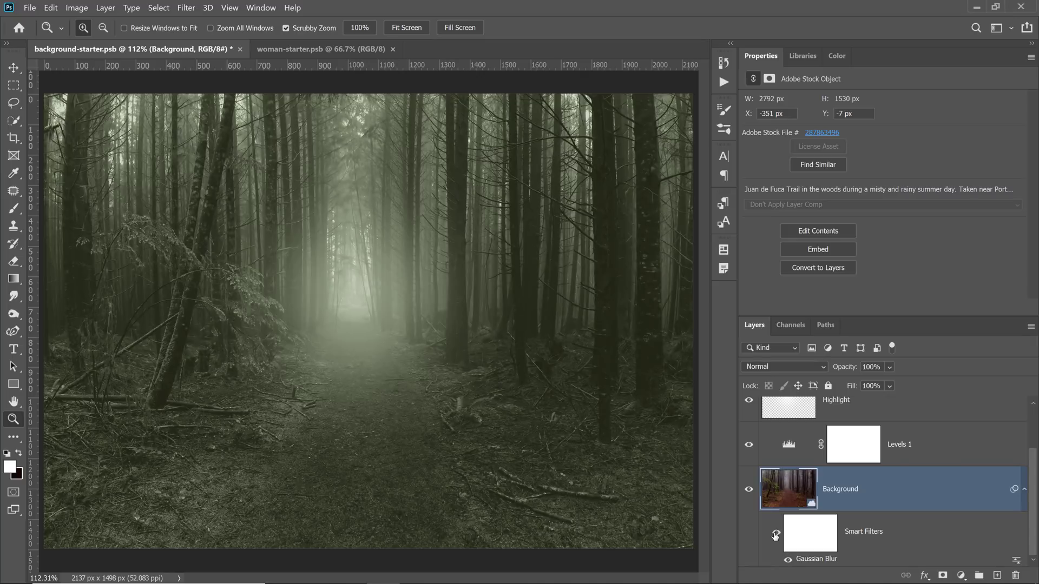
left_click(1024, 490)
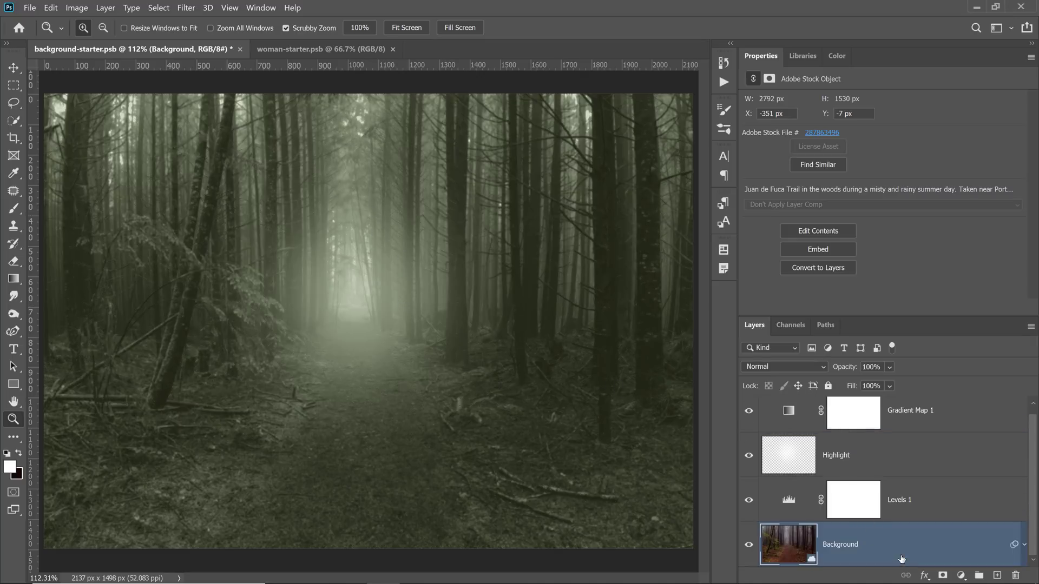
Step: Group all layers from Background up to Gradient Map 1 and name the group "Background"
key("shift")
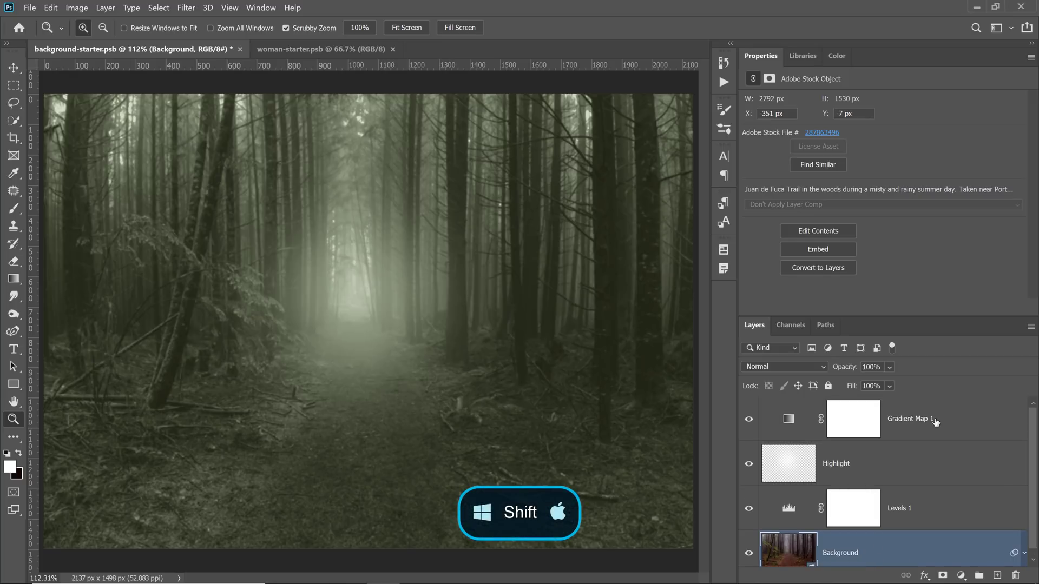
left_click(935, 423, "shift")
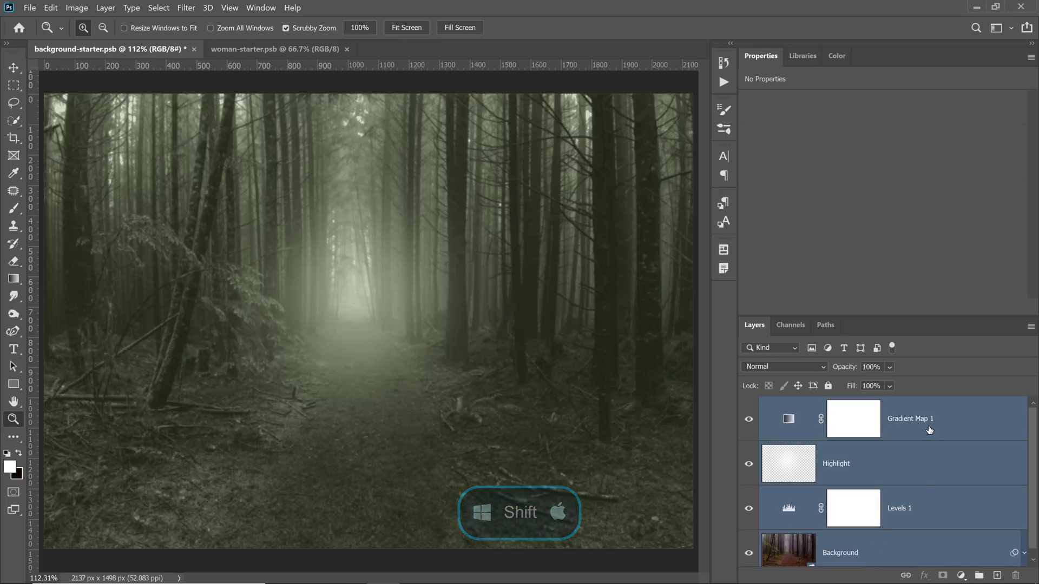
key("ctrl+g")
double_click(800, 405)
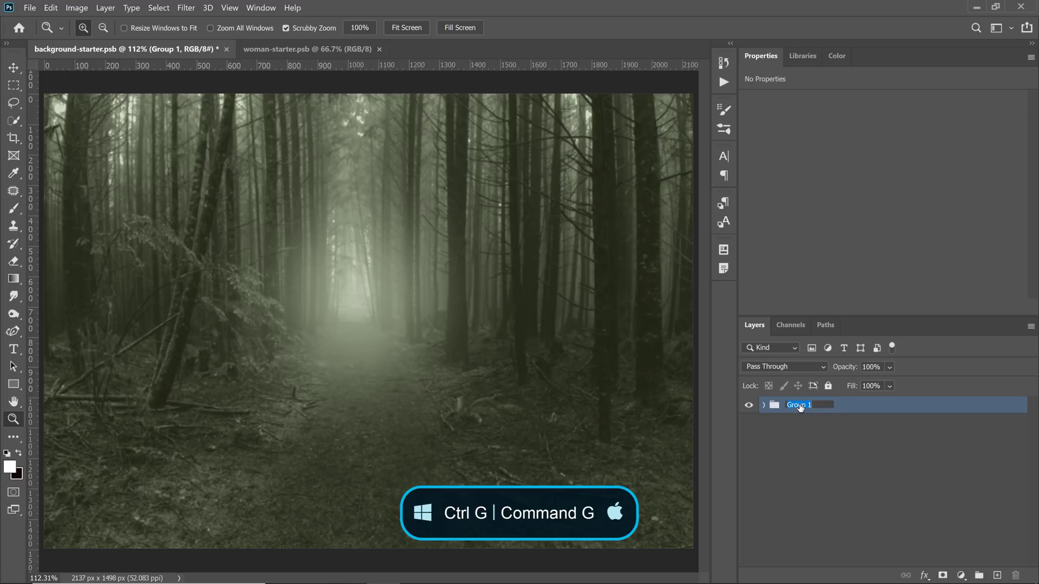
type("Background")
key("Return")
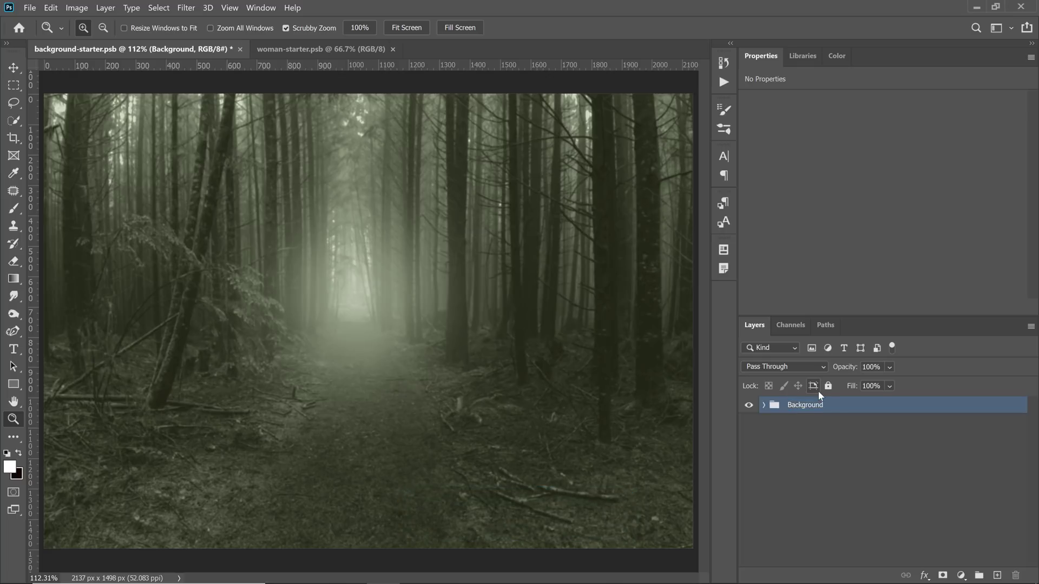
Step: Give the Background group a green color label and deselect it
right_click(847, 411)
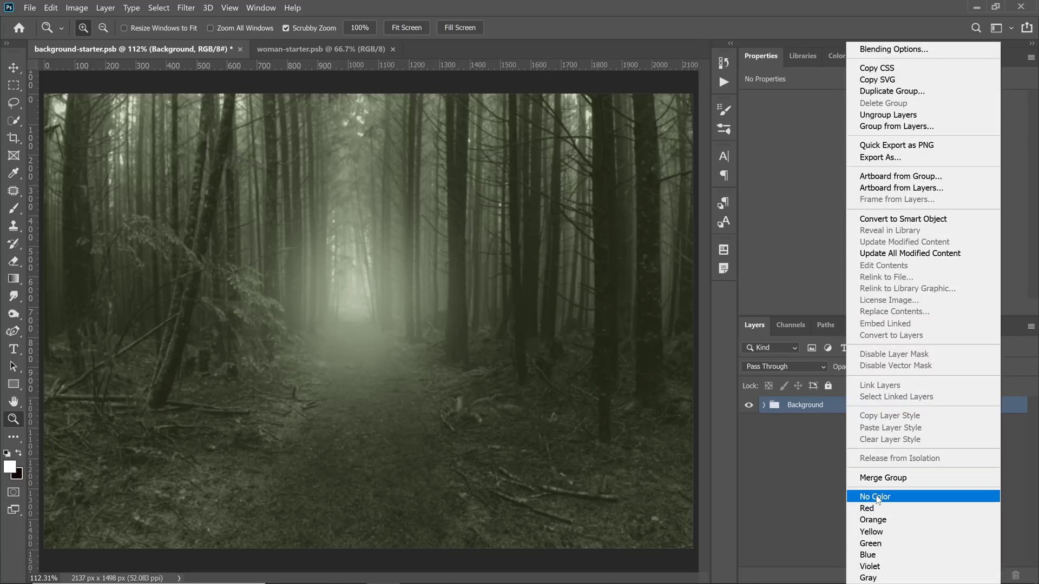
left_click(885, 544)
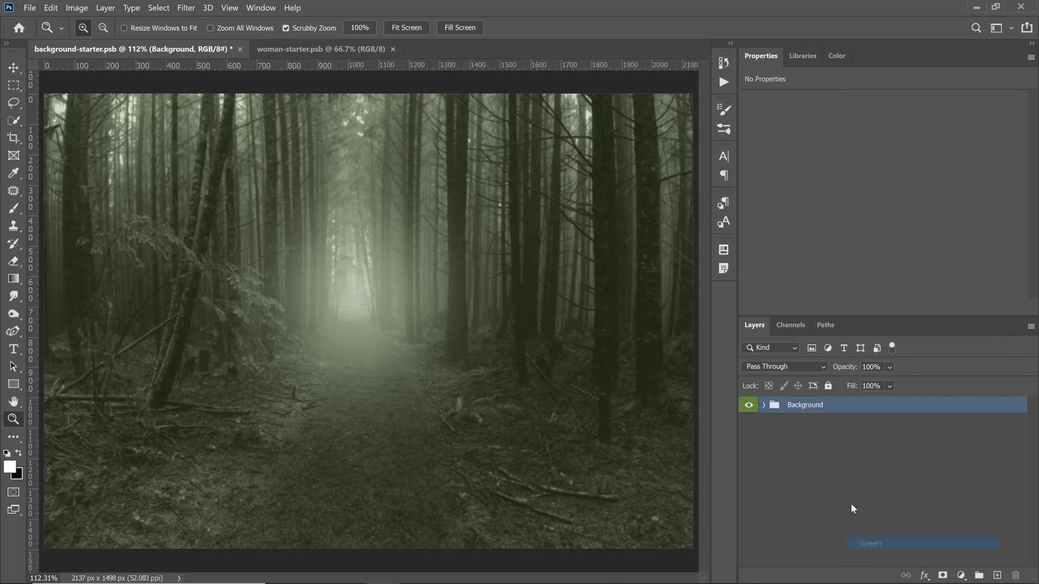
left_click(764, 405)
left_click(764, 406)
left_click(797, 486)
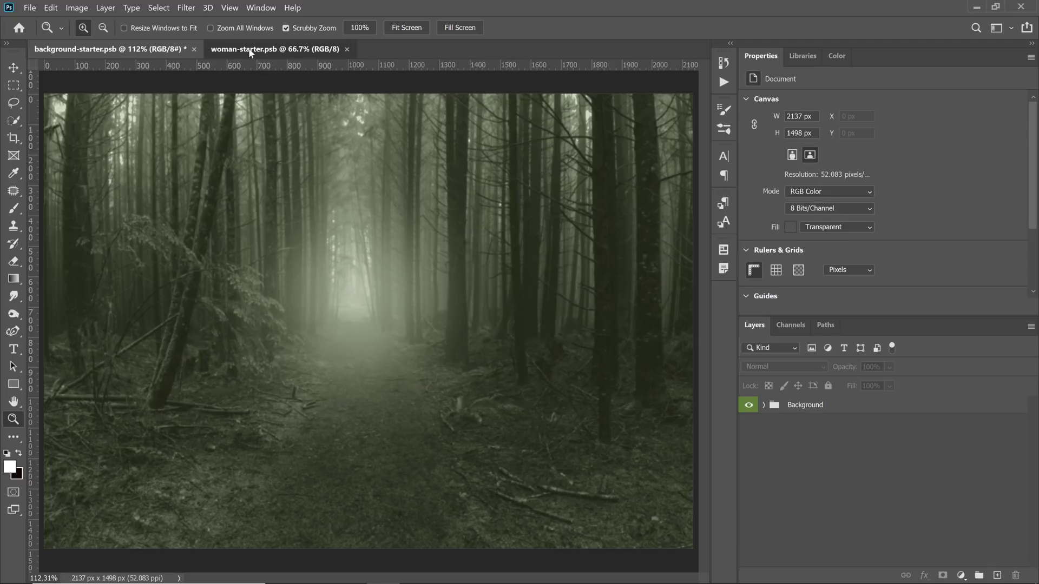
Step: Switch to the woman-starter.psb document and remove the background from the Woman layer
left_click(274, 48)
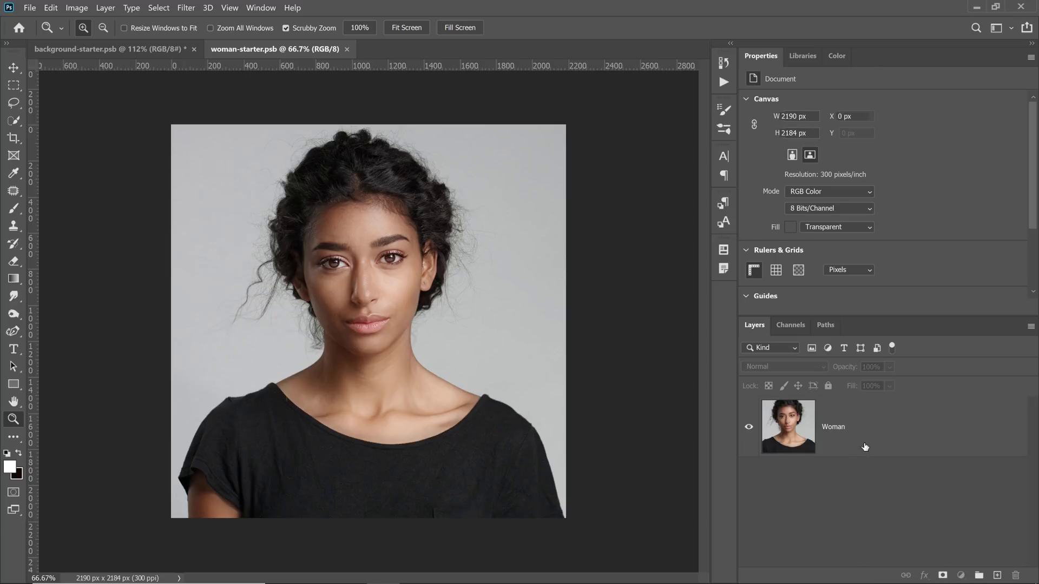
left_click(946, 454)
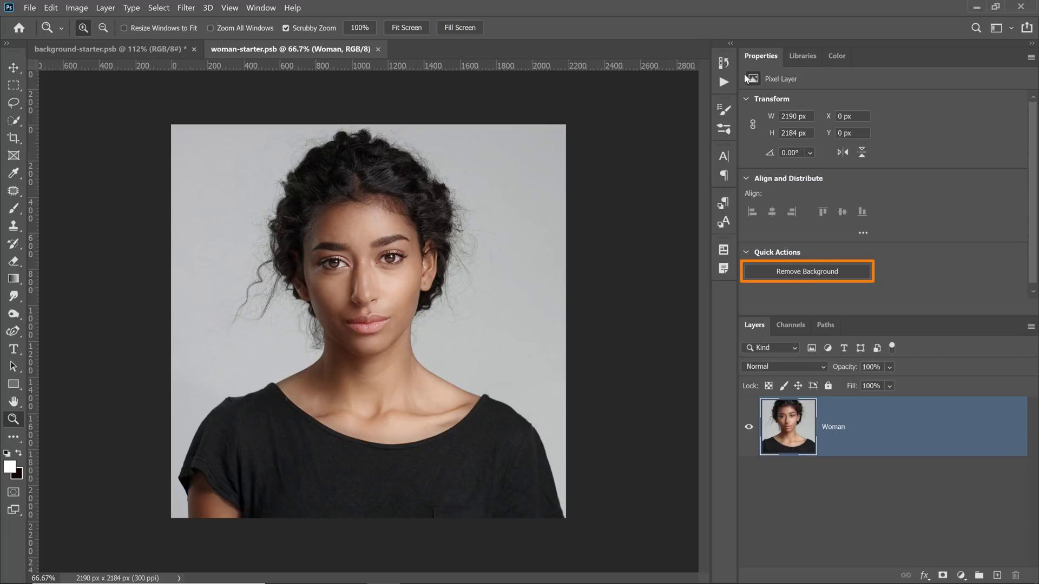
left_click(265, 8)
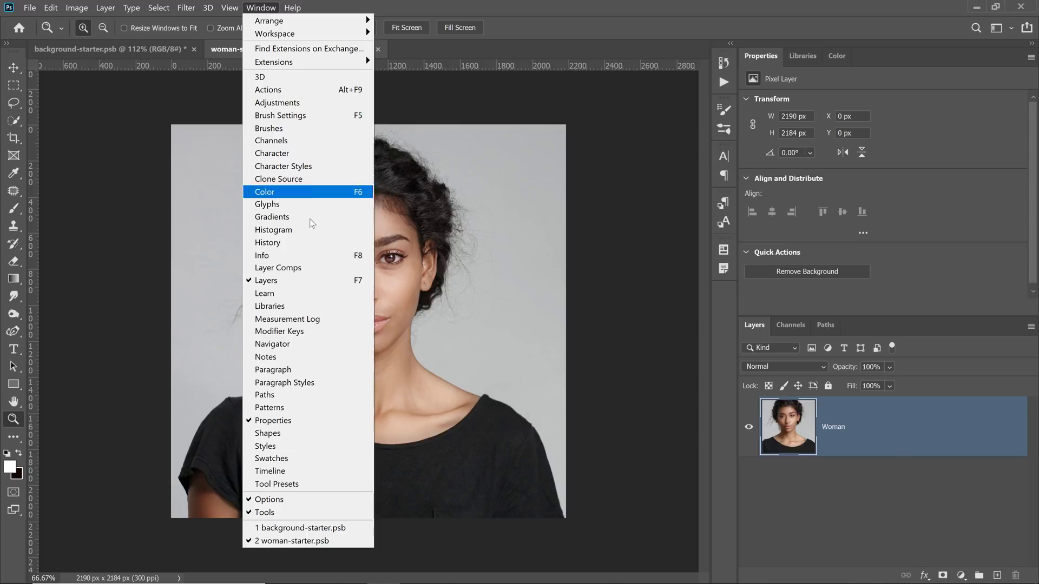
left_click(813, 504)
left_click(814, 504)
left_click(974, 441)
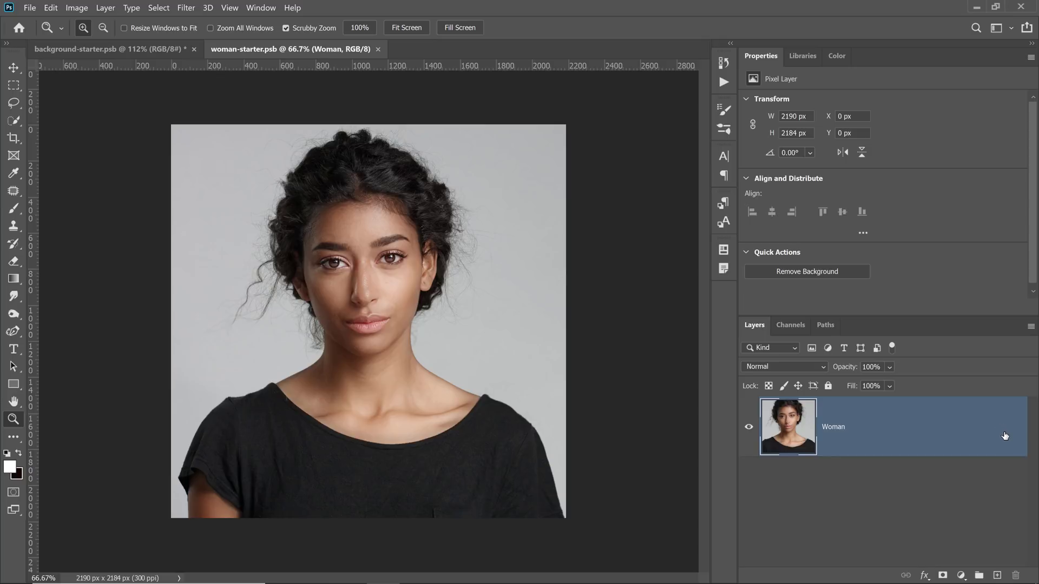
left_click(806, 273)
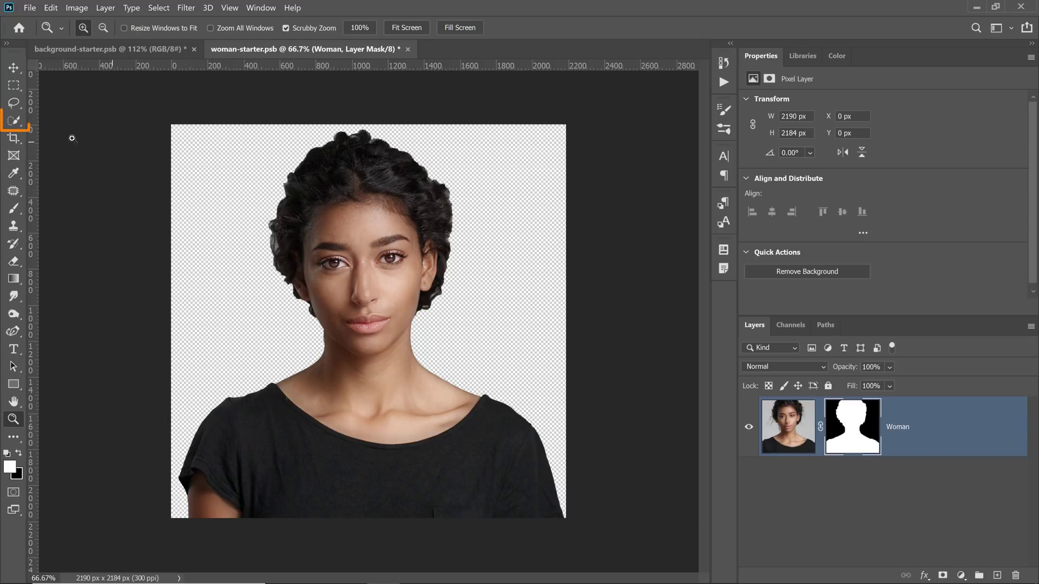
left_click(14, 121)
right_click(14, 121)
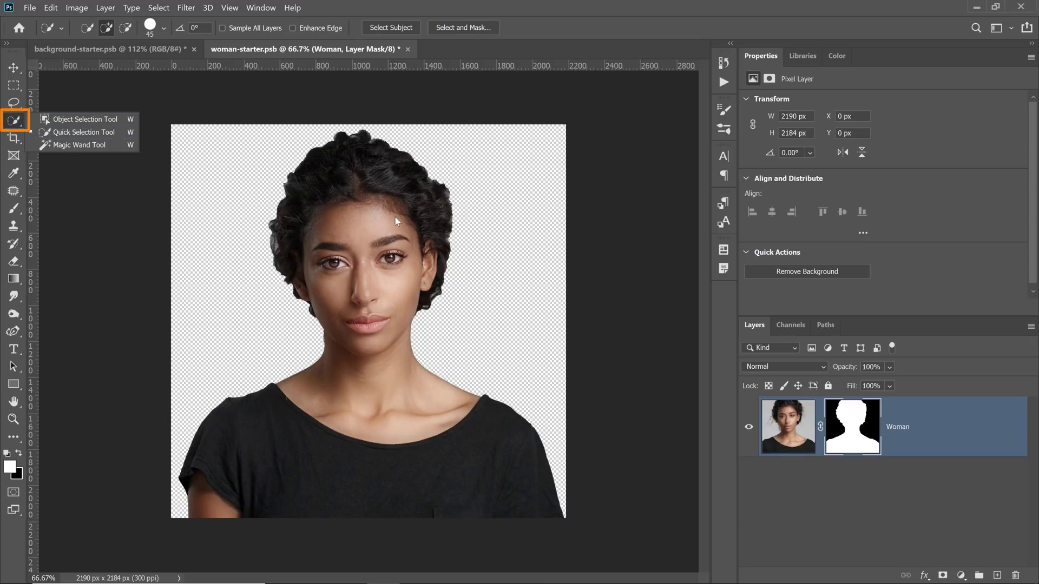
Step: Add a dark grey 484848 Solid Color fill layer and place it below the Woman layer
left_click(892, 527)
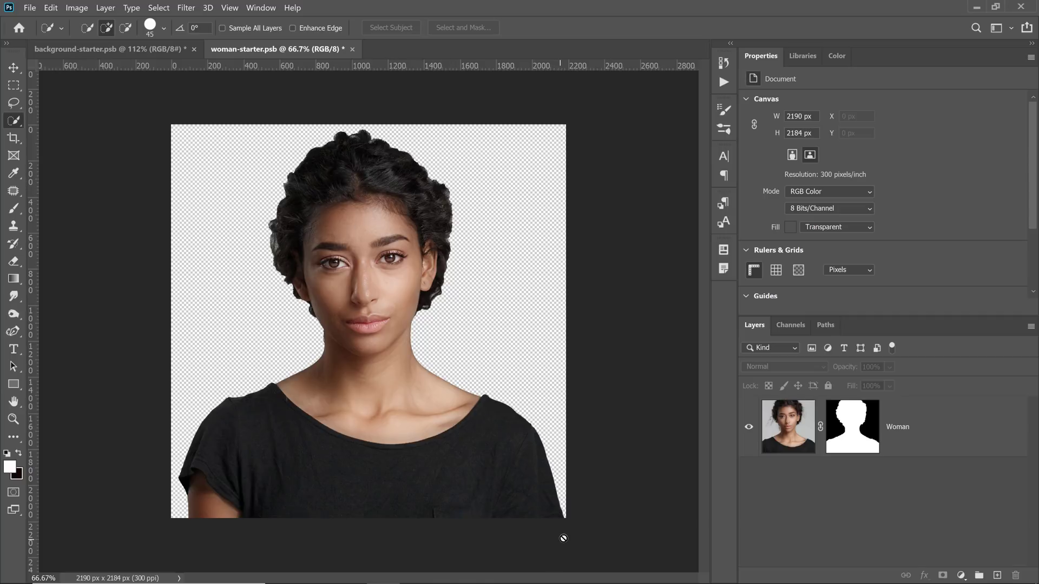
left_click(959, 573)
left_click(948, 333)
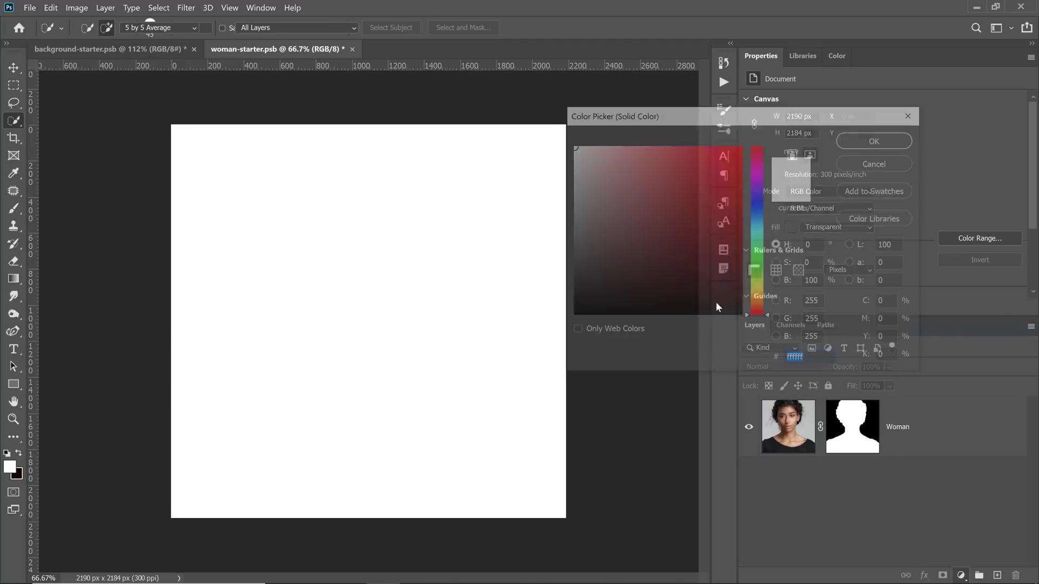
left_click_drag(572, 238, 535, 268)
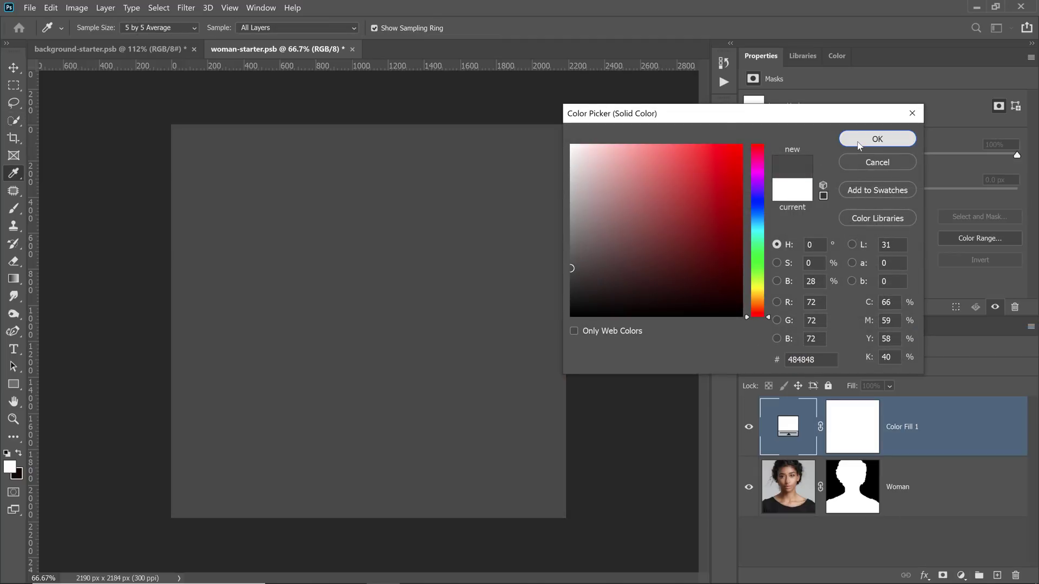
left_click(877, 139)
left_click_drag(788, 430, 813, 539)
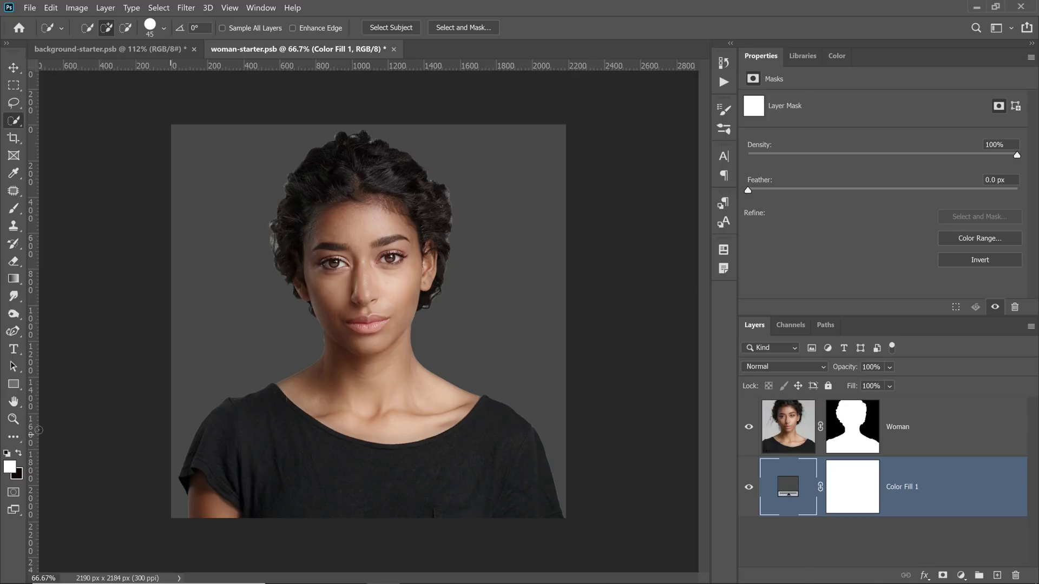
Step: Refine the Woman layer mask with Select and Mask, using Smooth 7, Contrast 6% and Shift Edge -13%
left_click(13, 419)
left_click(449, 364)
left_click(449, 364)
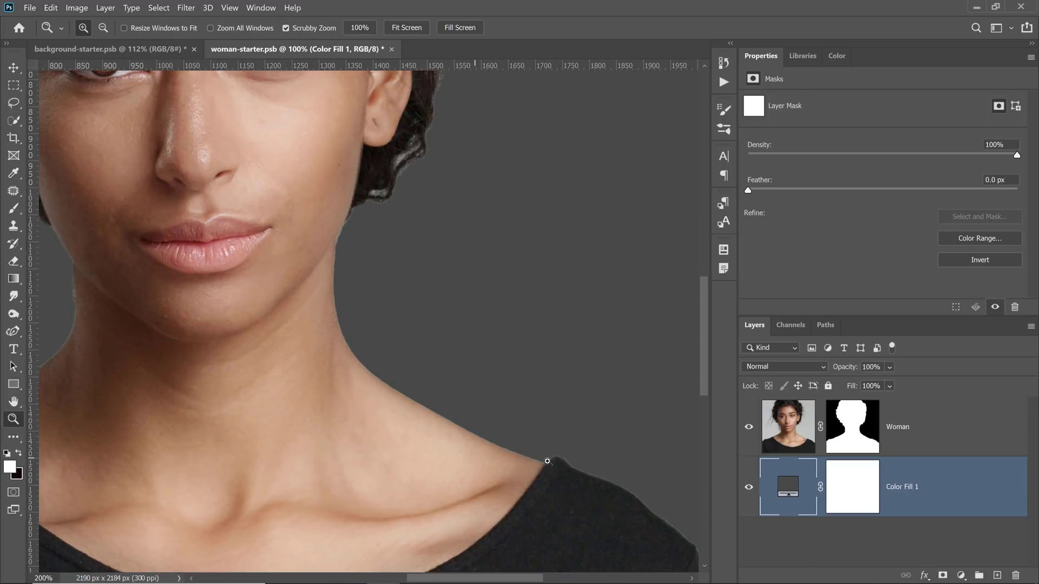
scroll(523, 466, "down", 2)
scroll(524, 466, "down", 2)
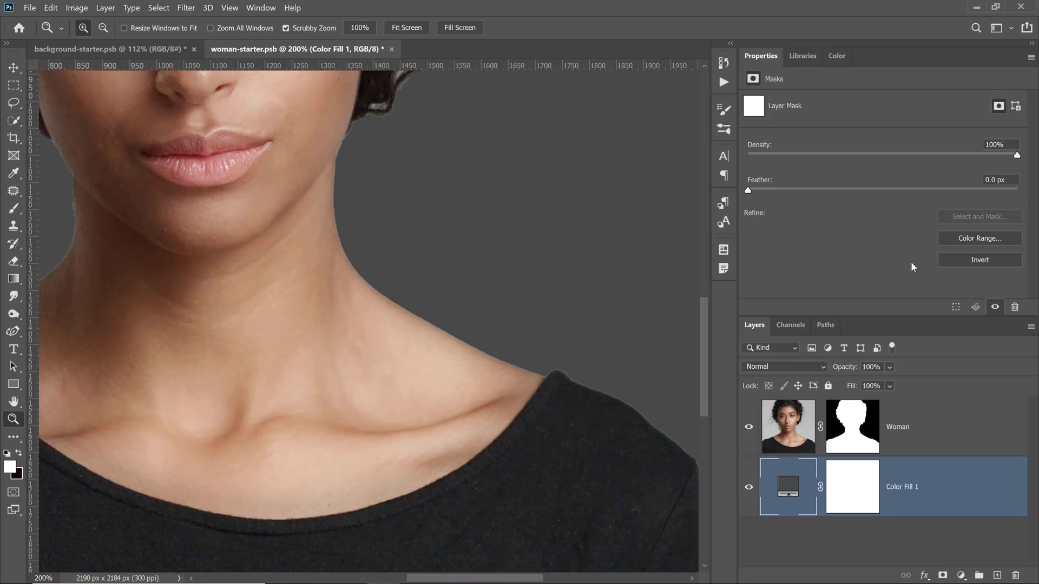
left_click(866, 433)
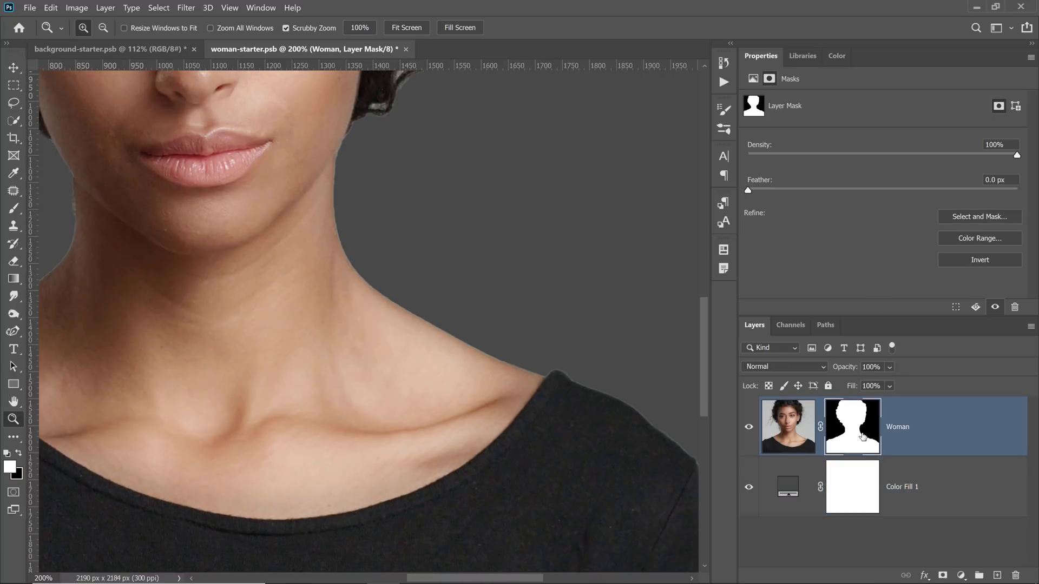
left_click(965, 218)
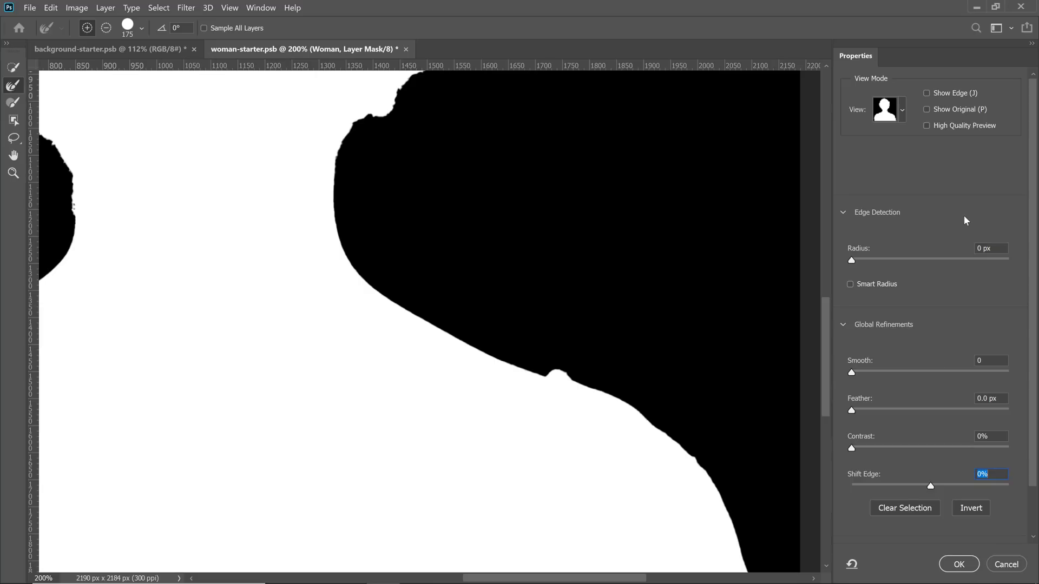
left_click(863, 372)
left_click_drag(859, 453, 861, 454)
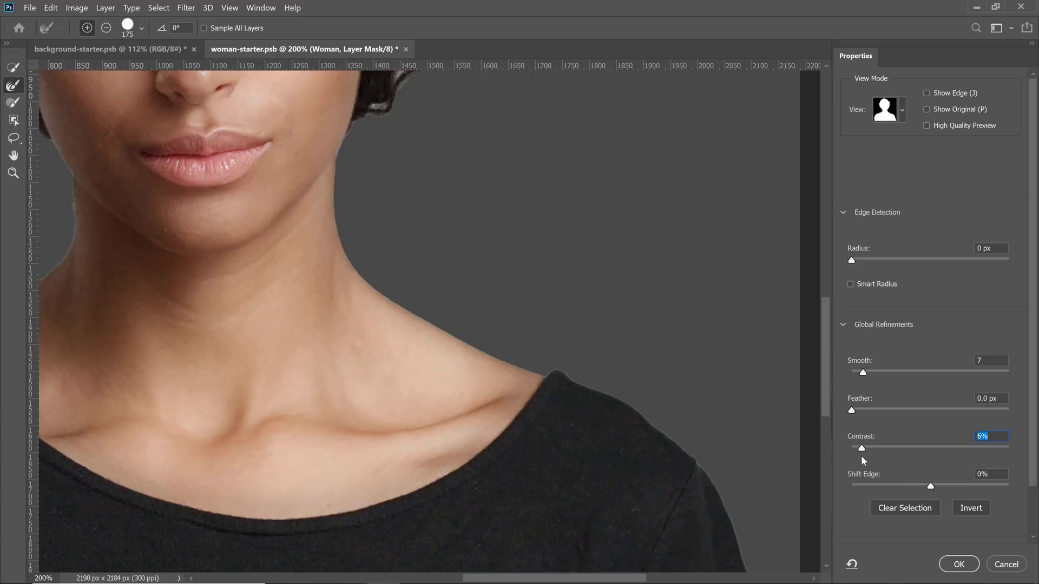
left_click(920, 485)
left_click(958, 565)
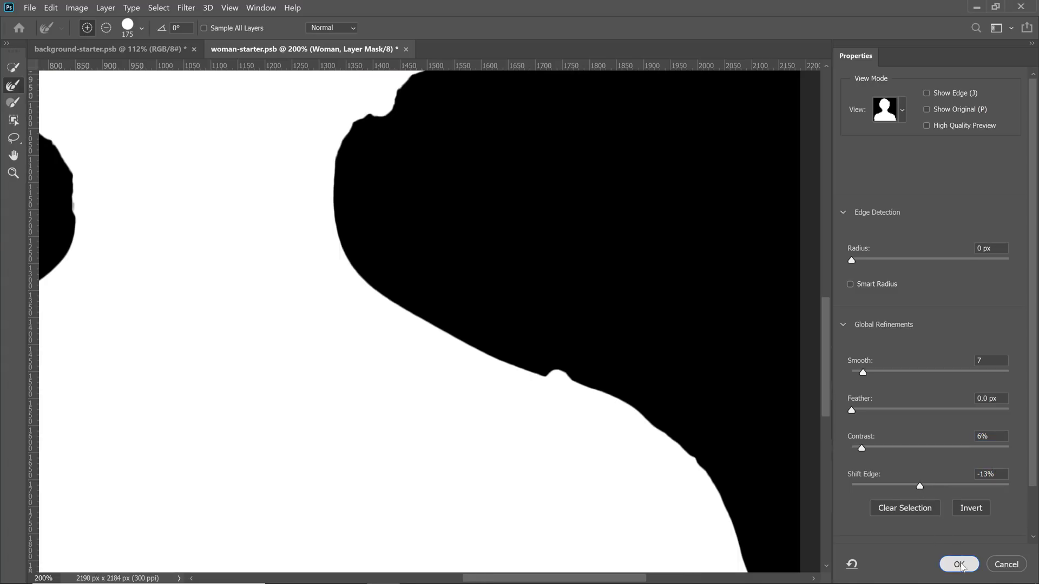
Step: Apply the Minimum filter to the Woman layer mask with a 3.0 pixel radius and Roundness preserved, comparing the edge with the preview off and on
left_click_drag(570, 393, 520, 348)
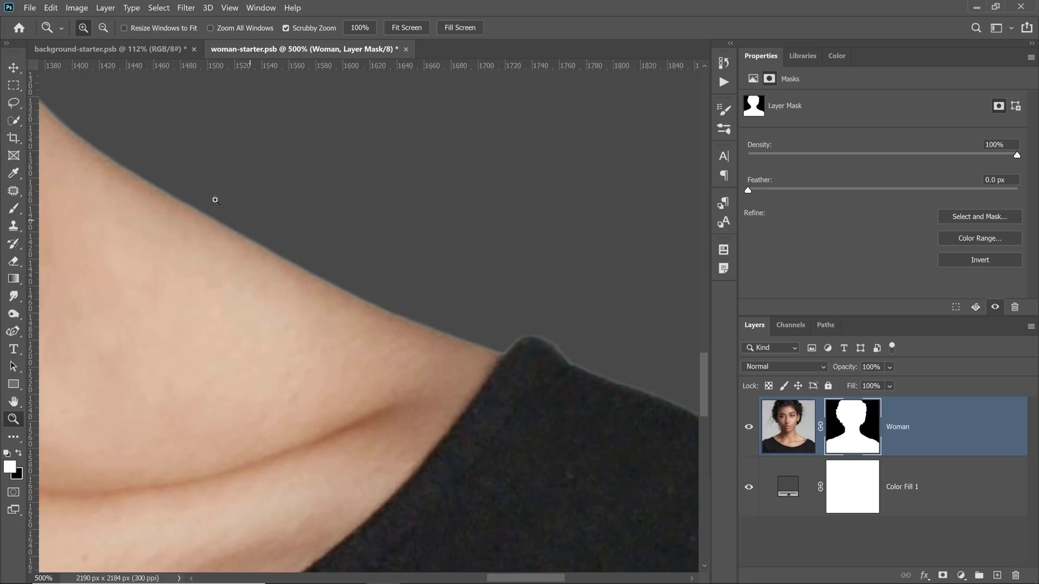
left_click(184, 9)
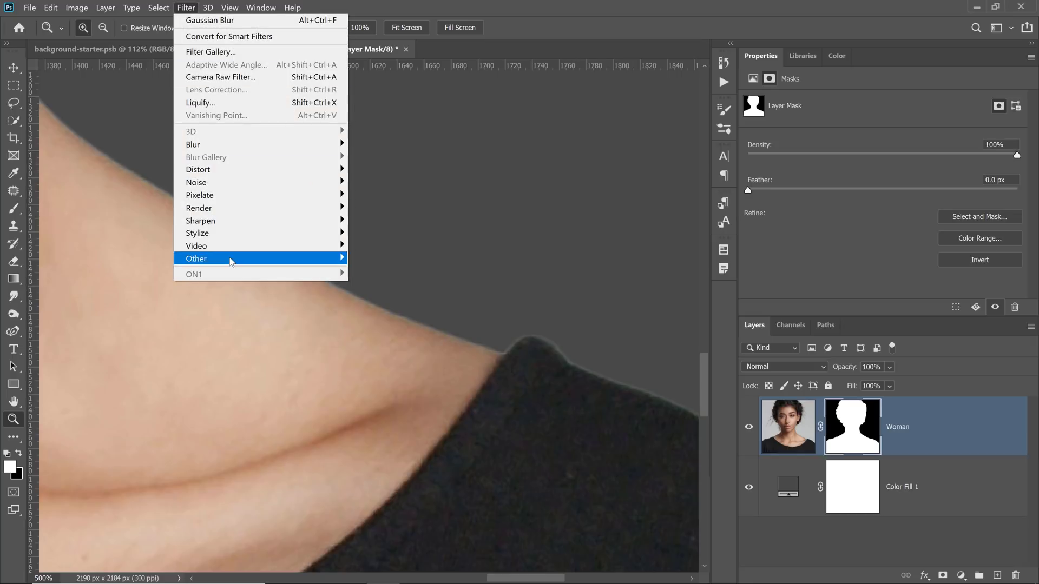
mouse_move(340, 265)
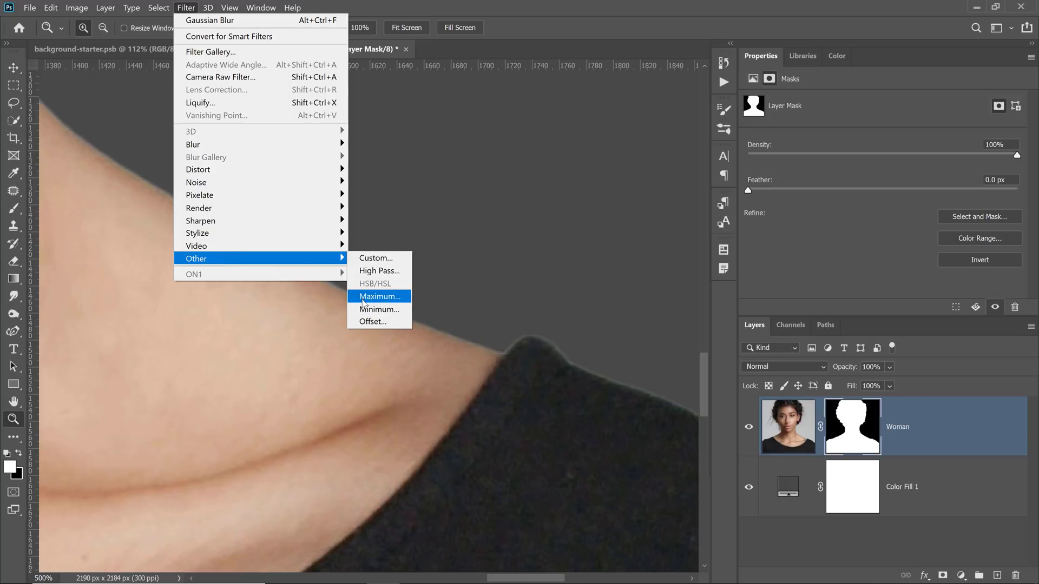
left_click(377, 313)
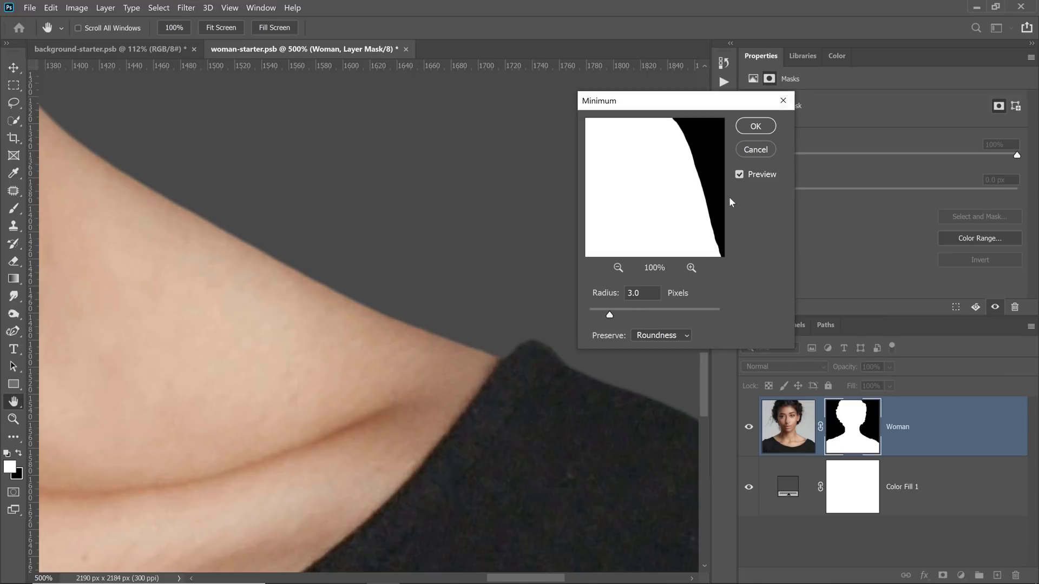
left_click(739, 175)
left_click(739, 175)
left_click(739, 174)
left_click(739, 174)
left_click(739, 175)
left_click(739, 174)
left_click(739, 174)
left_click(739, 175)
left_click(652, 336)
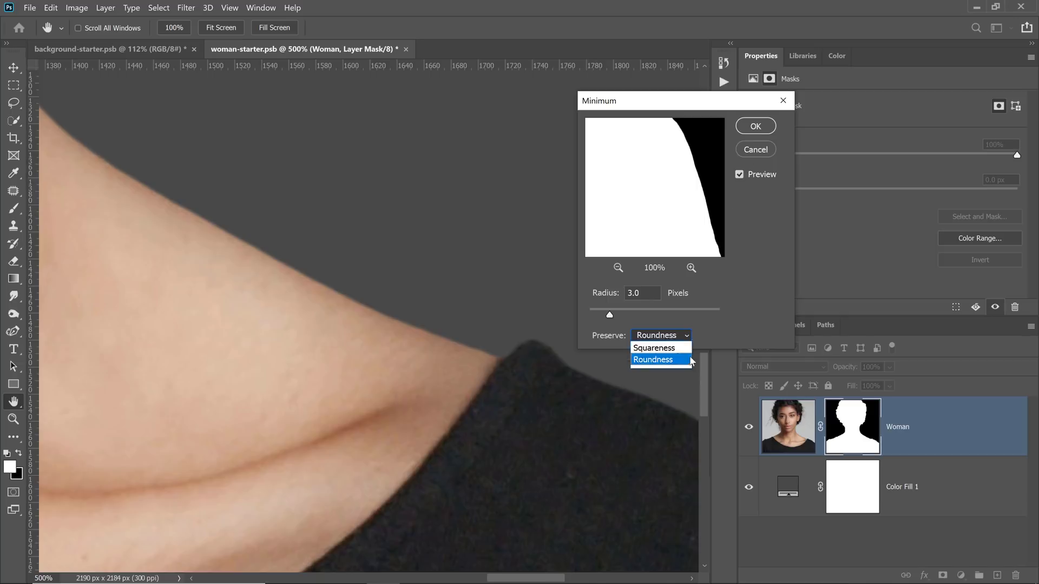
left_click(757, 132)
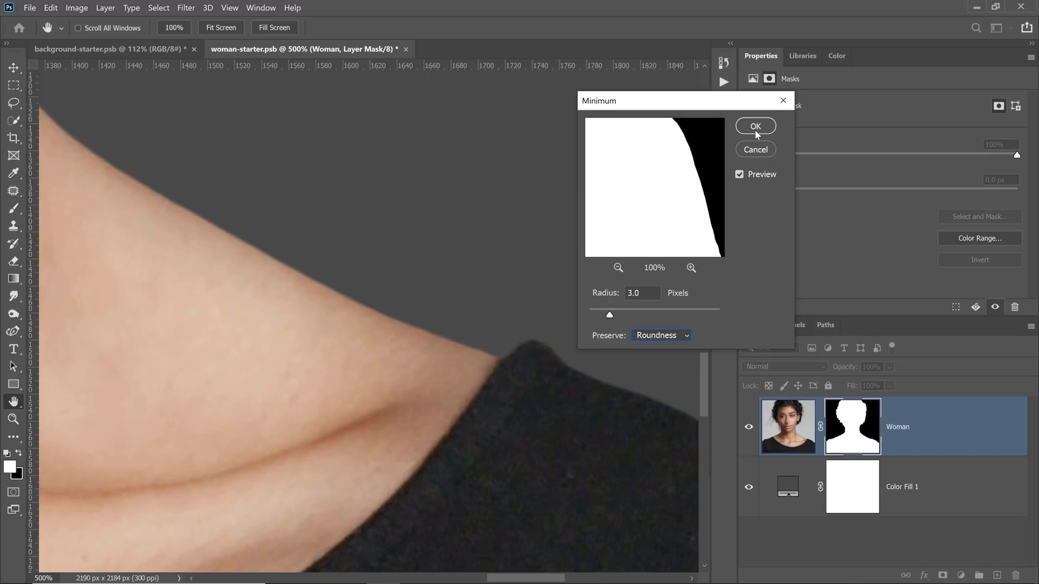
left_click(756, 130)
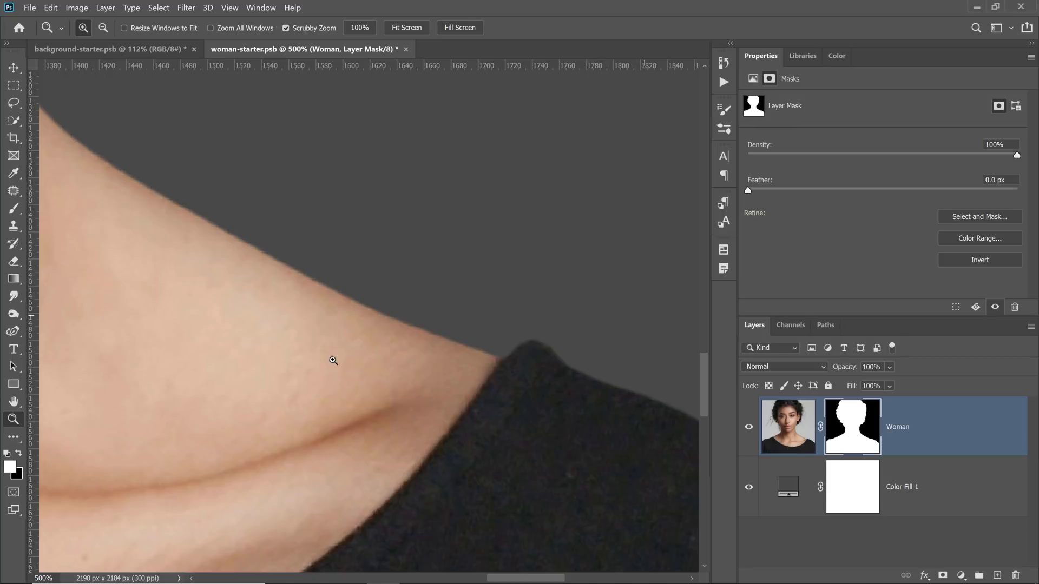
Step: Refine the hair edges of the Woman layer mask in Select and Mask by painting around the hair with the Refine Edge Brush
double_click(14, 401)
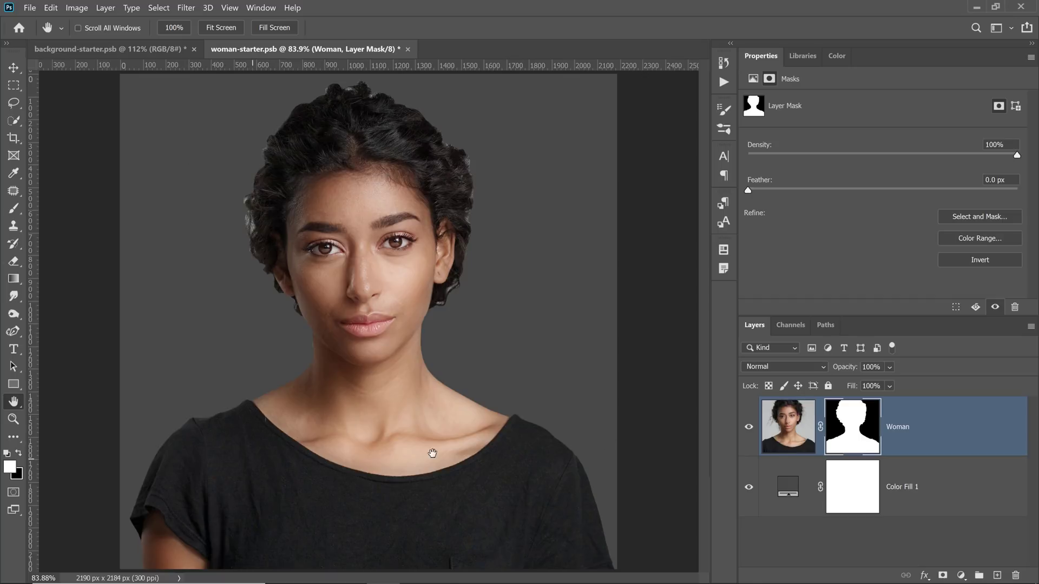
left_click(981, 218)
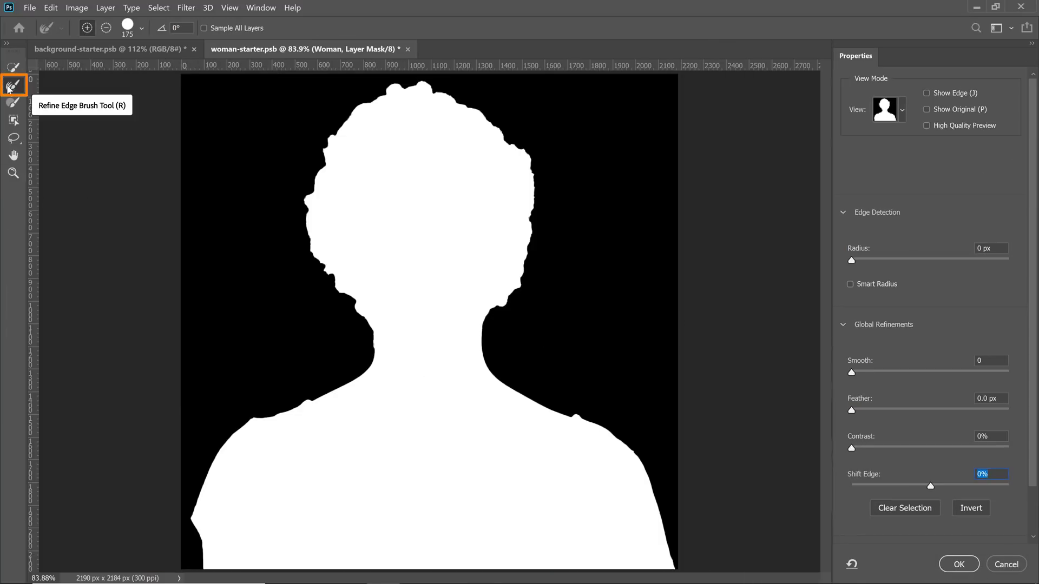
mouse_move(353, 327)
left_mouse_down()
mouse_move(311, 232)
mouse_move(315, 149)
mouse_move(347, 106)
mouse_move(419, 80)
mouse_move(475, 94)
mouse_move(531, 156)
mouse_move(527, 262)
mouse_move(490, 322)
left_mouse_up()
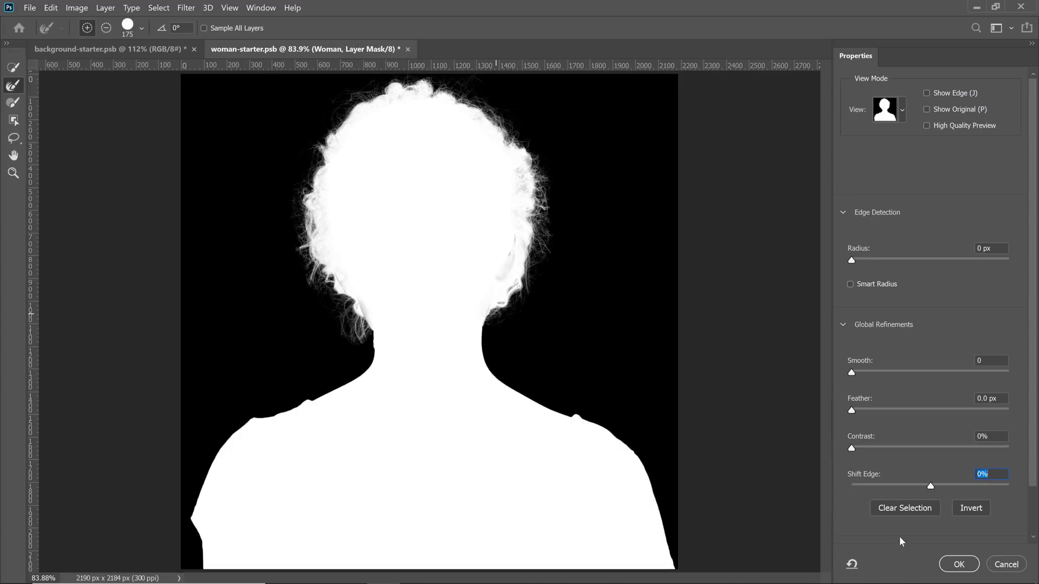
left_click(959, 564)
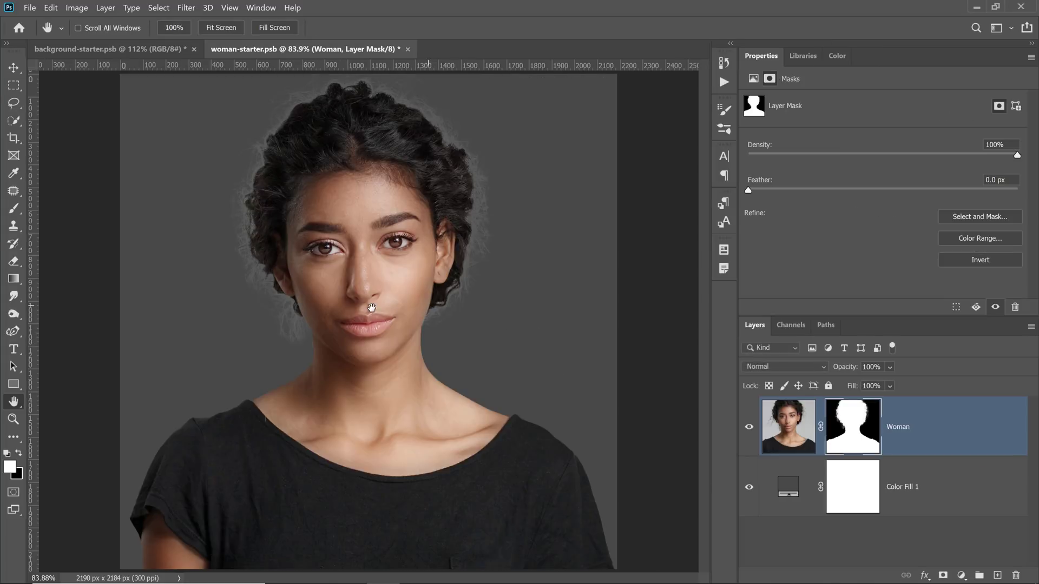
left_click(13, 419)
left_click_drag(261, 250, 244, 256)
right_click(290, 310)
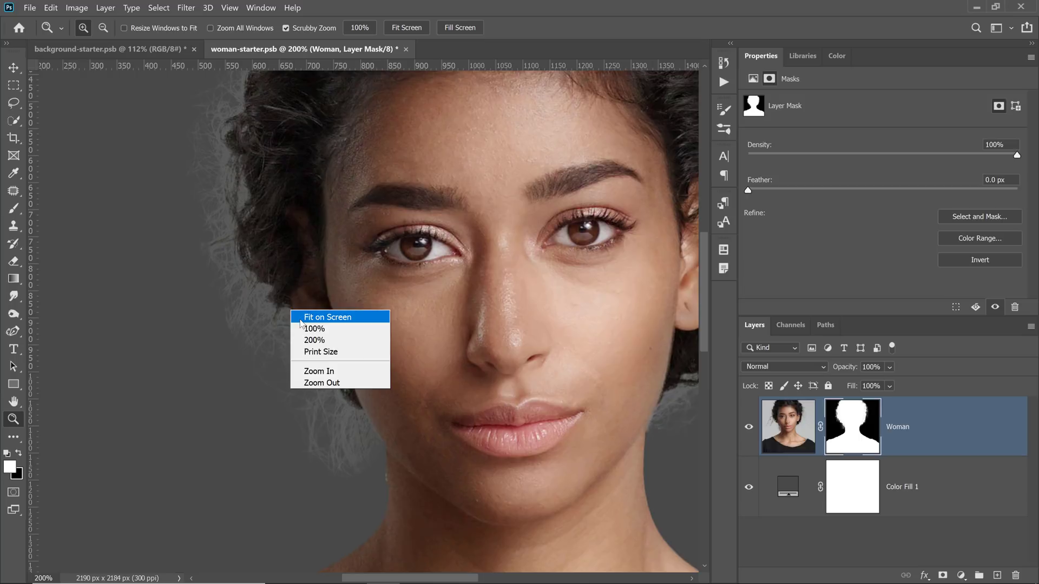
left_click(325, 312)
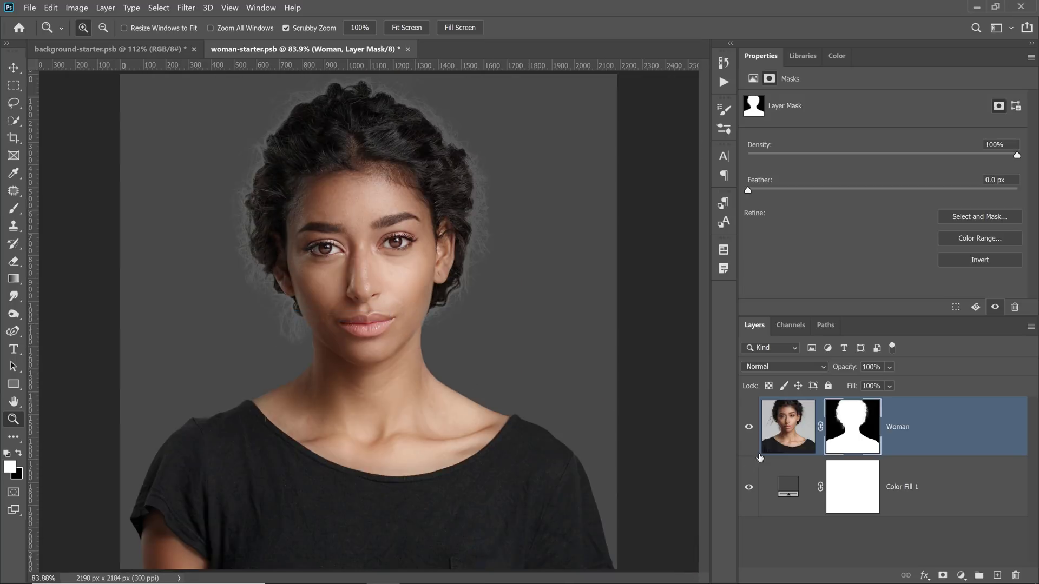
Step: Disable the Woman layer mask and view the Red and Green channels individually to compare the hair contrast
left_click(854, 437, "shift")
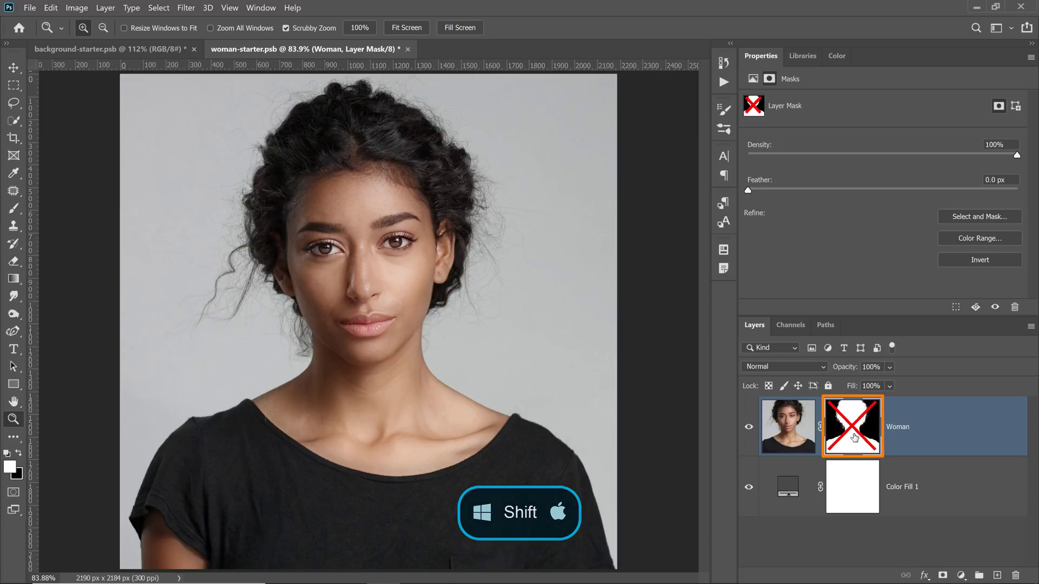
left_click(791, 325)
left_click(781, 410)
left_click(774, 350)
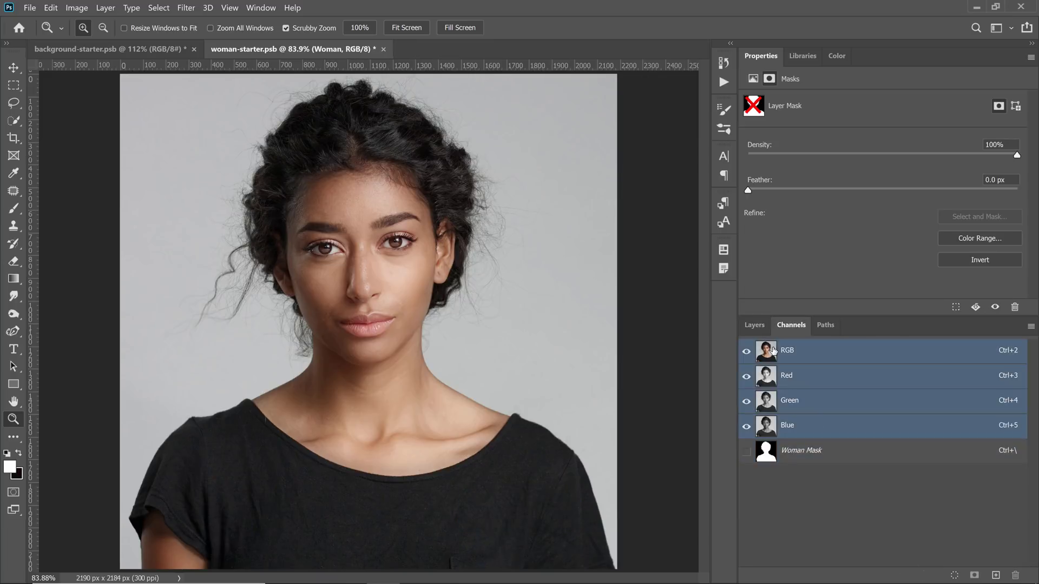
left_click(772, 379)
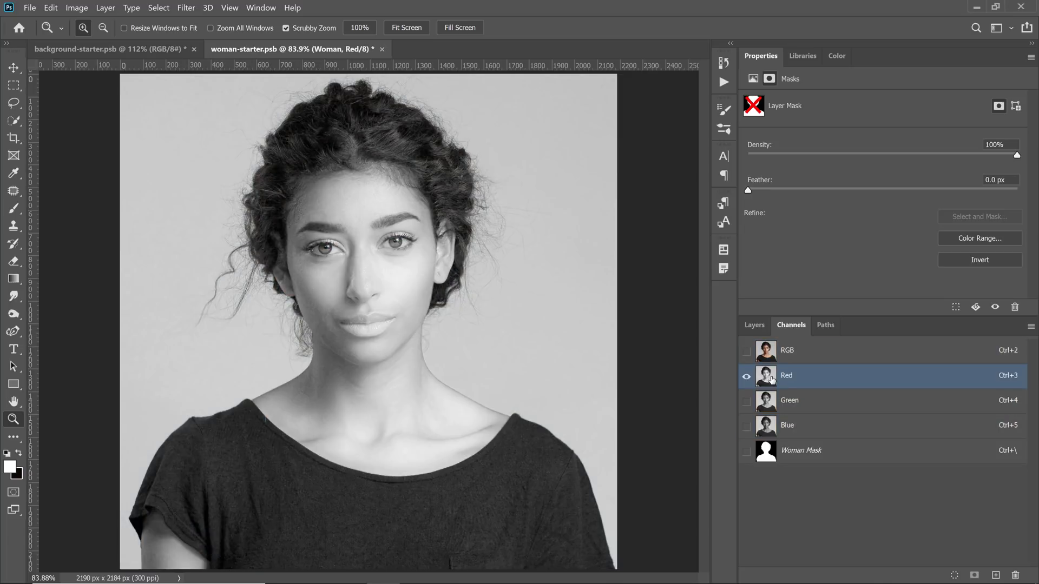
left_click(771, 405)
Step: Duplicate the Blue channel and invert the copy
left_click(775, 437)
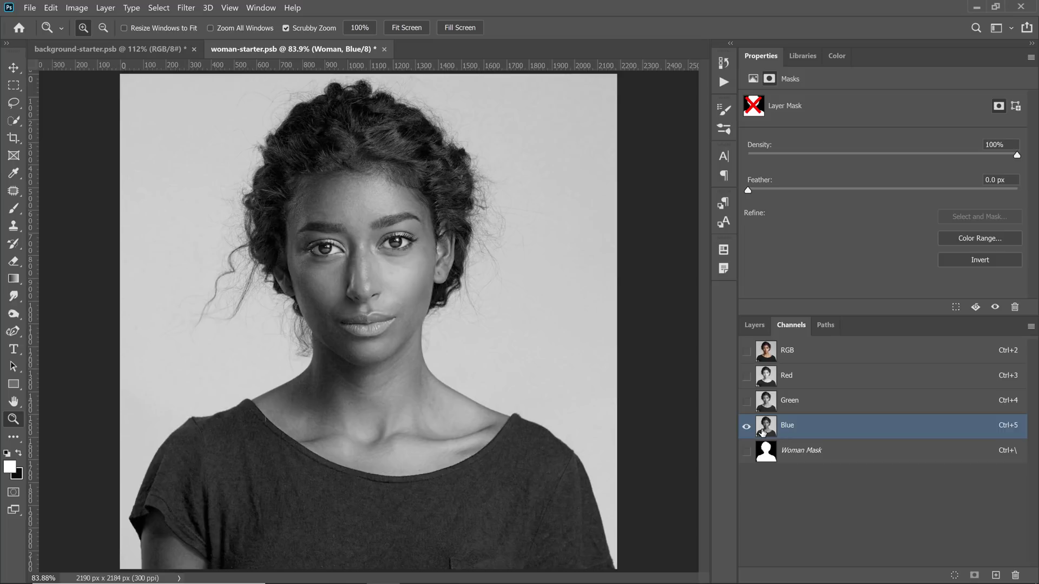
left_click_drag(764, 429, 997, 575)
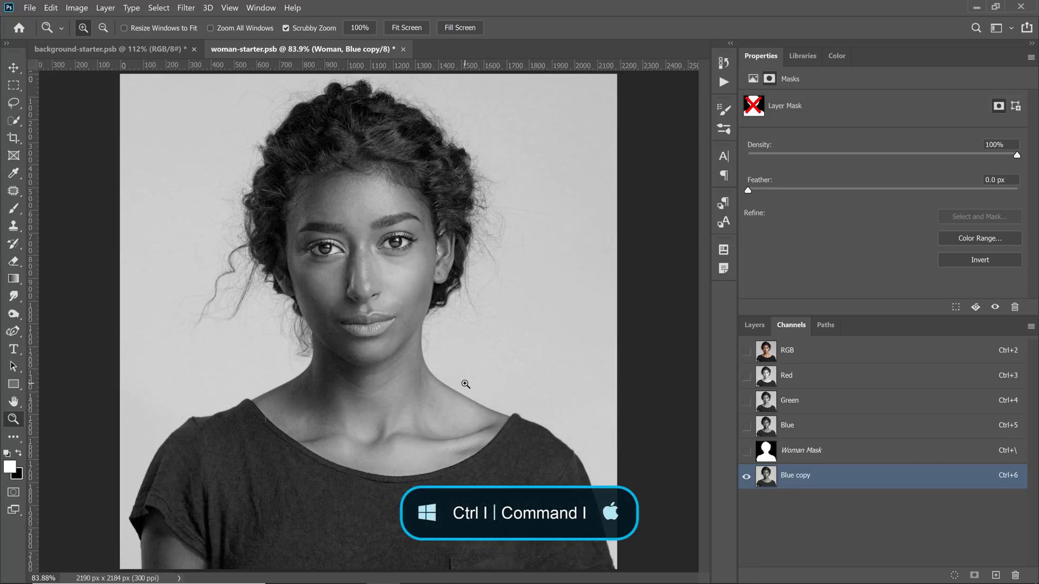
key("ctrl+i")
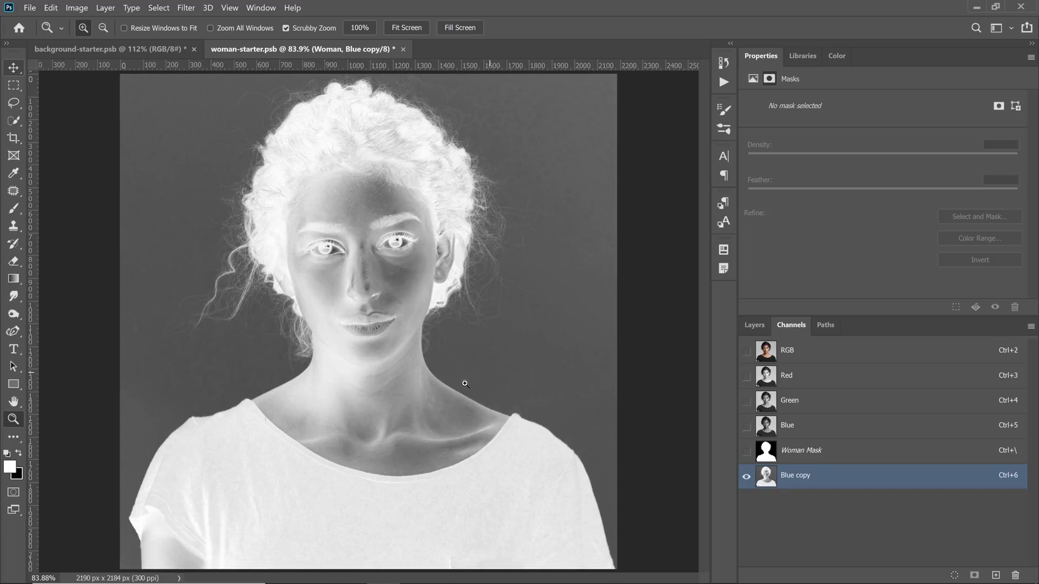
Step: Increase the Blue copy channel's contrast with Levels, setting the black input to 73 and the white input to 206
left_click(76, 7)
mouse_move(96, 37)
left_click(223, 48)
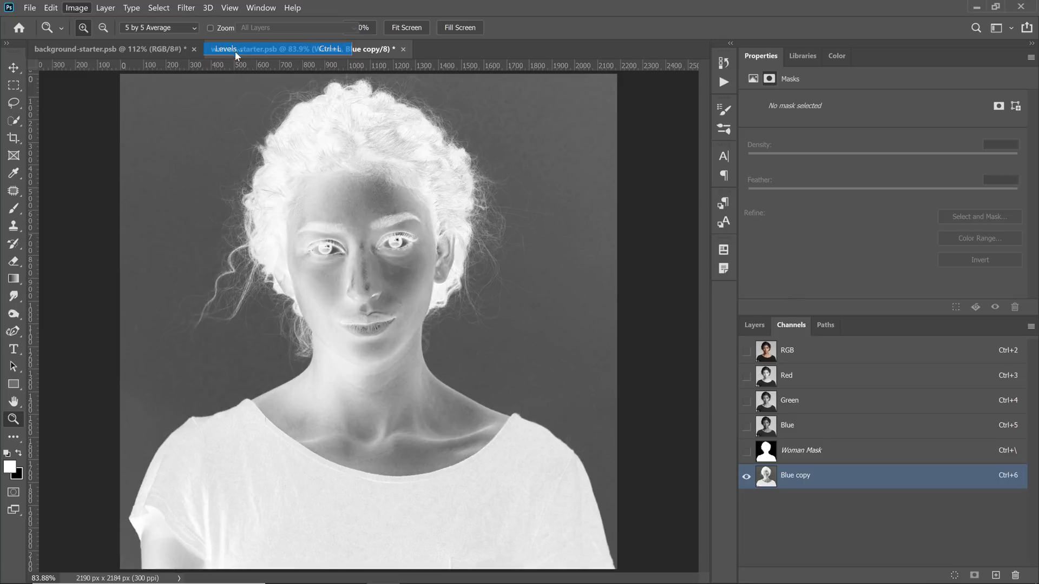
left_click_drag(524, 329, 573, 336)
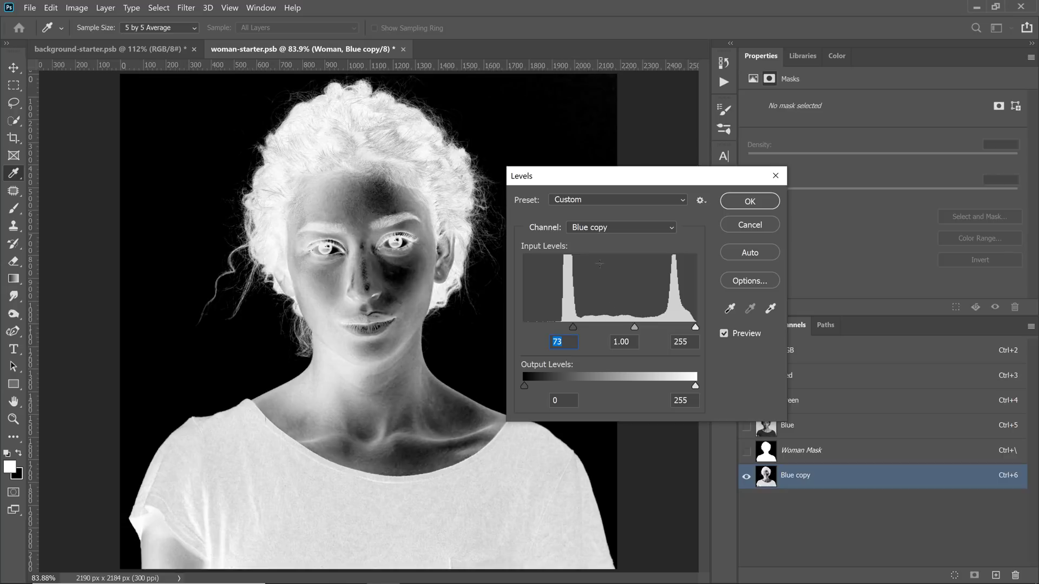
left_click_drag(695, 328, 662, 328)
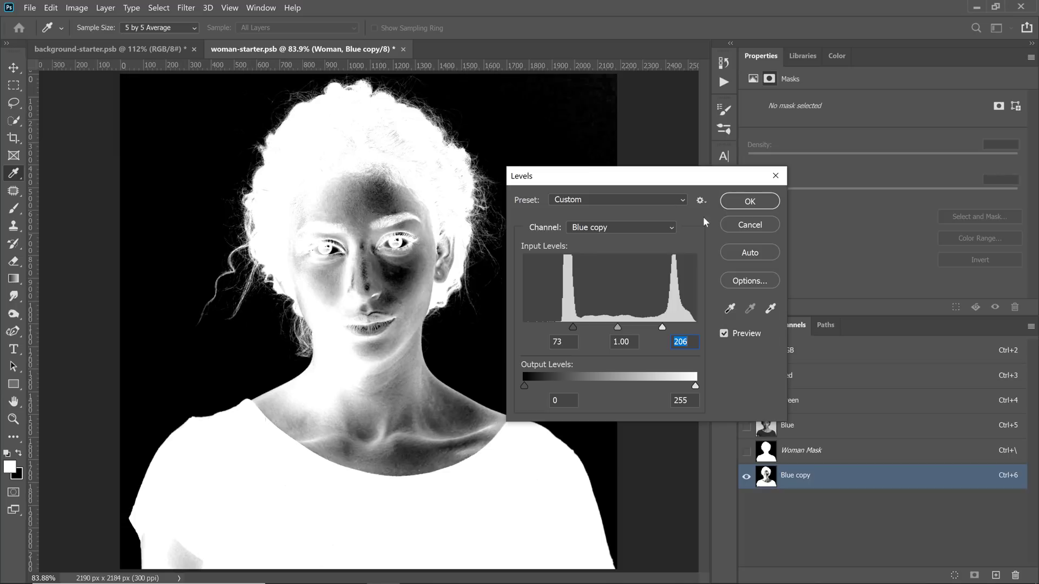
left_click(743, 203)
key("z")
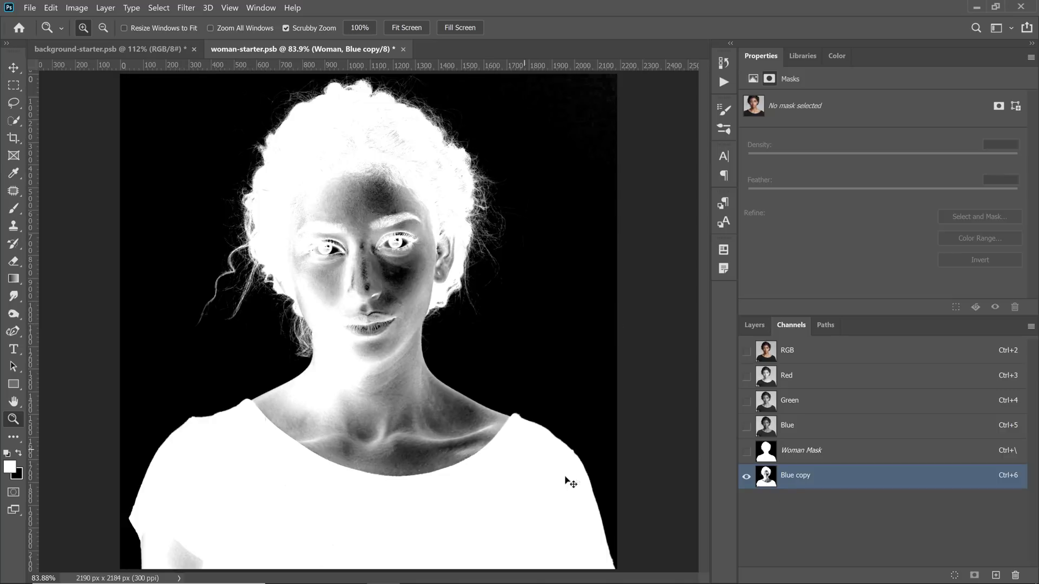
Step: Load the Blue copy channel as a selection and return to the layers with the RGB composite active
left_click(767, 477, "ctrl")
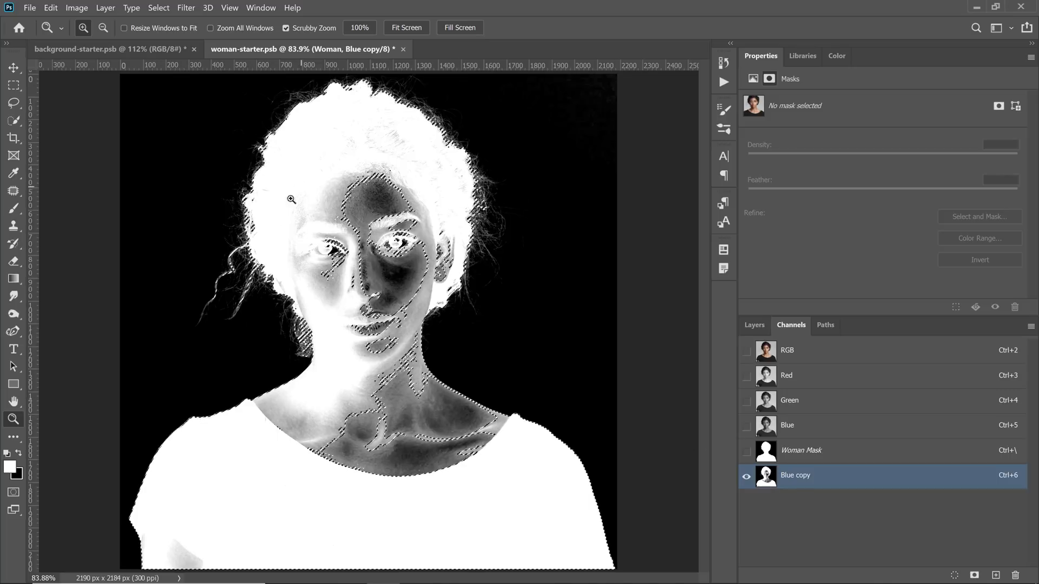
left_click(797, 355)
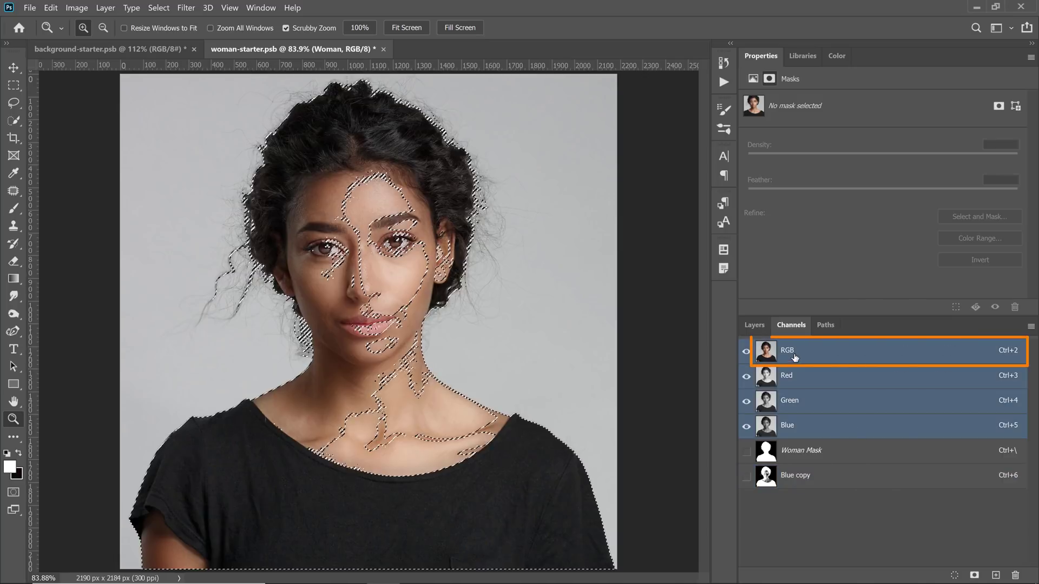
left_click(755, 327)
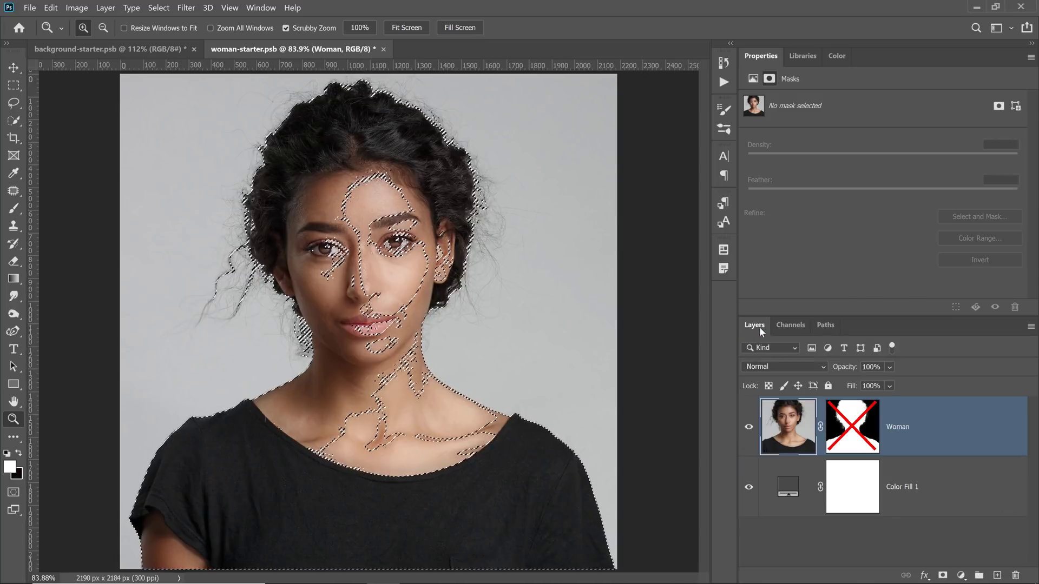
Step: Add a near-black 1a1a1a Solid Color fill layer masked by the selection and place it directly below the Woman layer
left_click(960, 575)
left_click(944, 333)
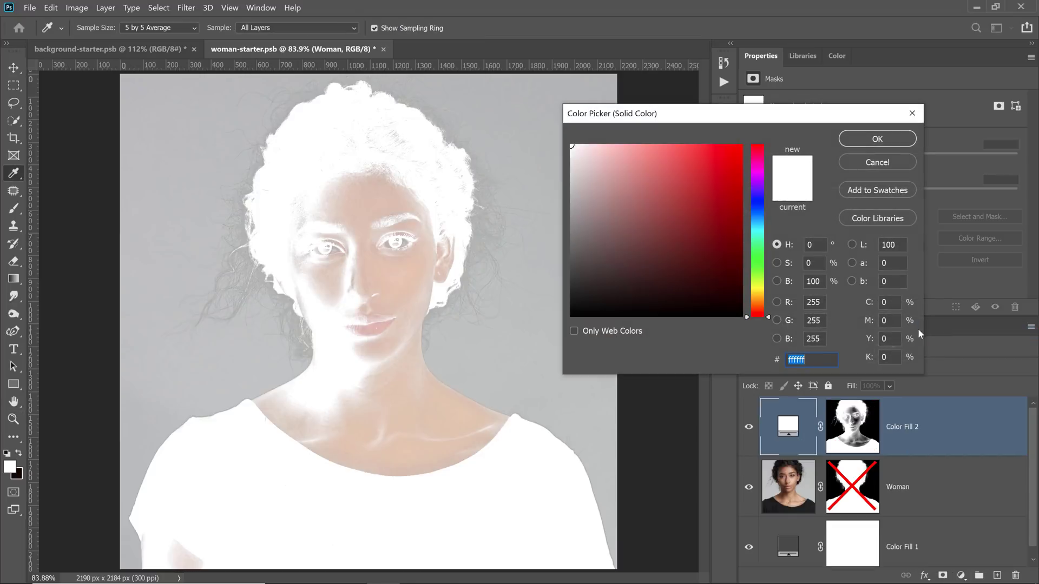
type("242424")
left_click_drag(546, 295, 537, 301)
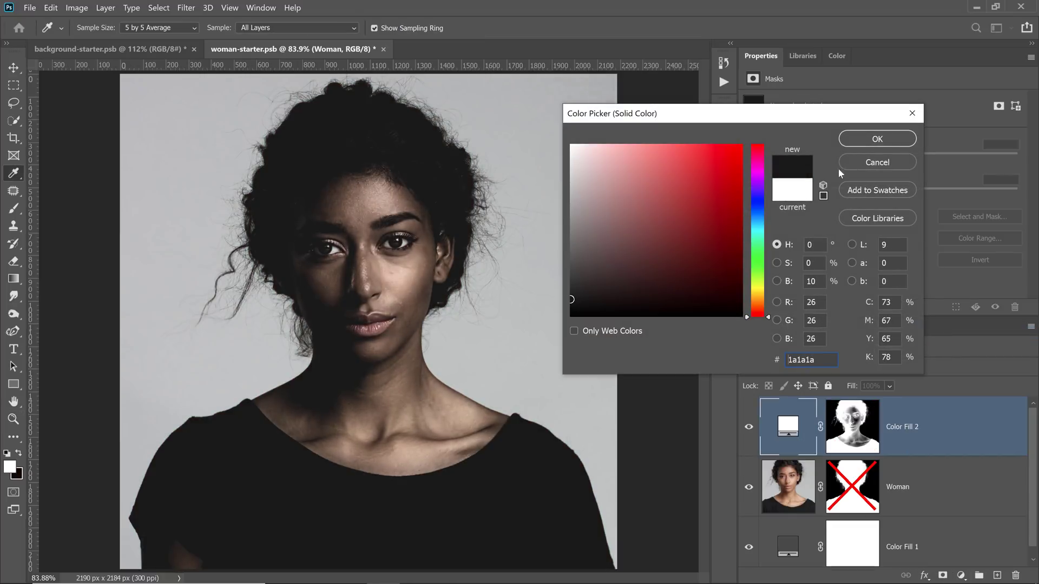
left_click(872, 139)
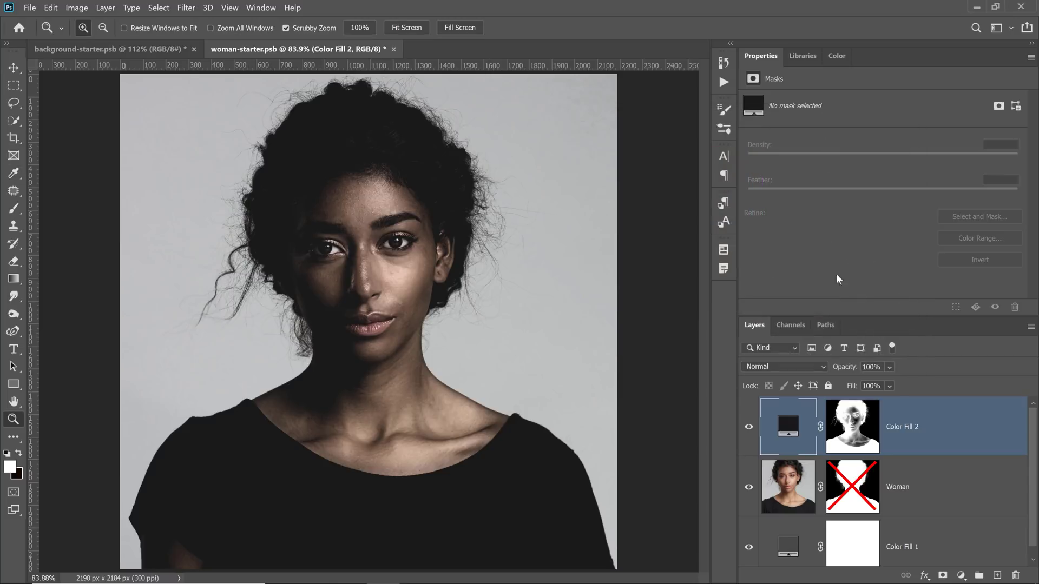
left_click_drag(786, 432, 785, 516)
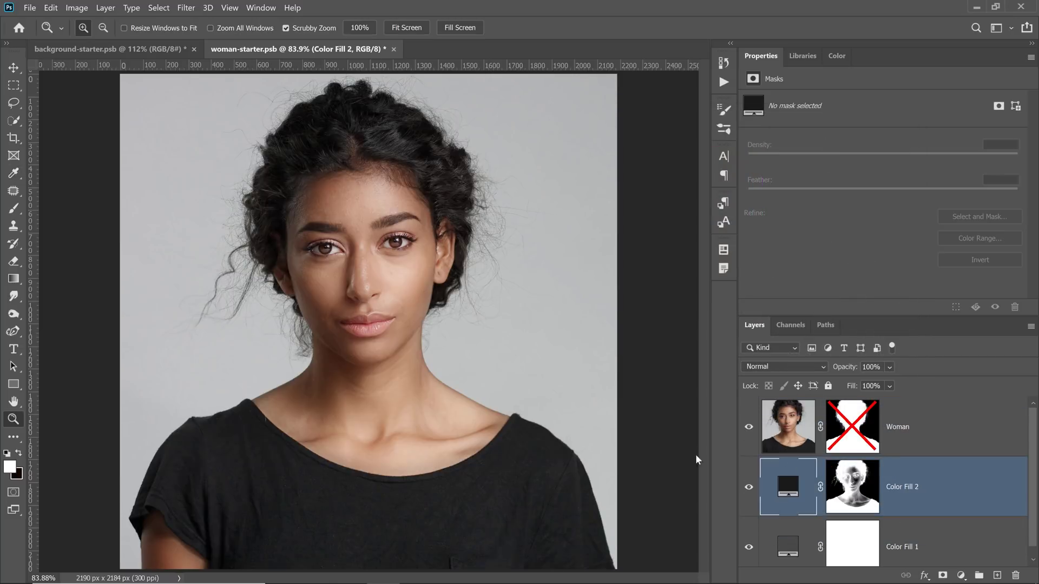
Step: Re-enable the Woman layer mask and check the hair strands beside the face
left_click_drag(253, 272, 736, 367)
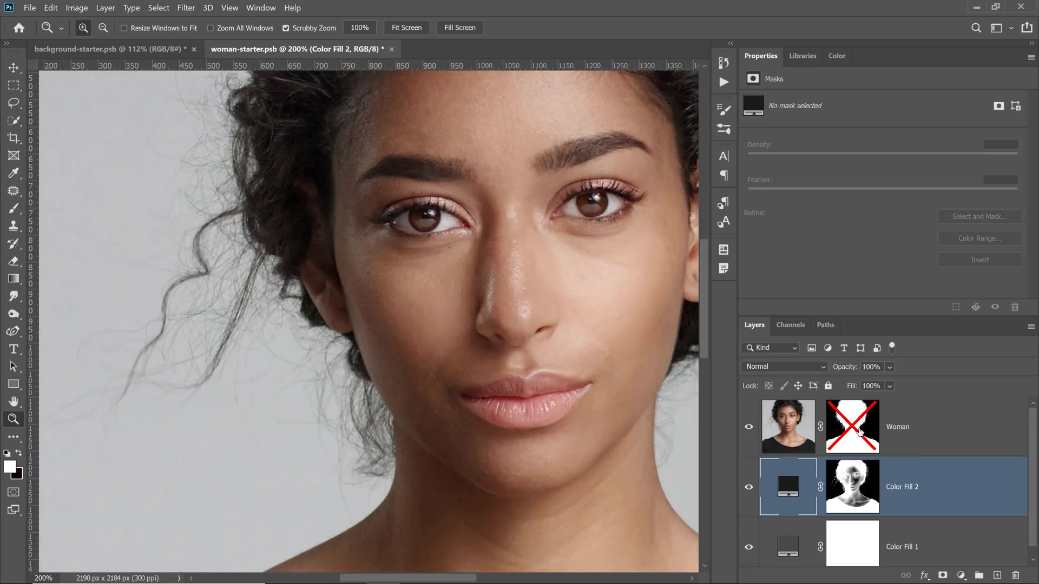
key("shift")
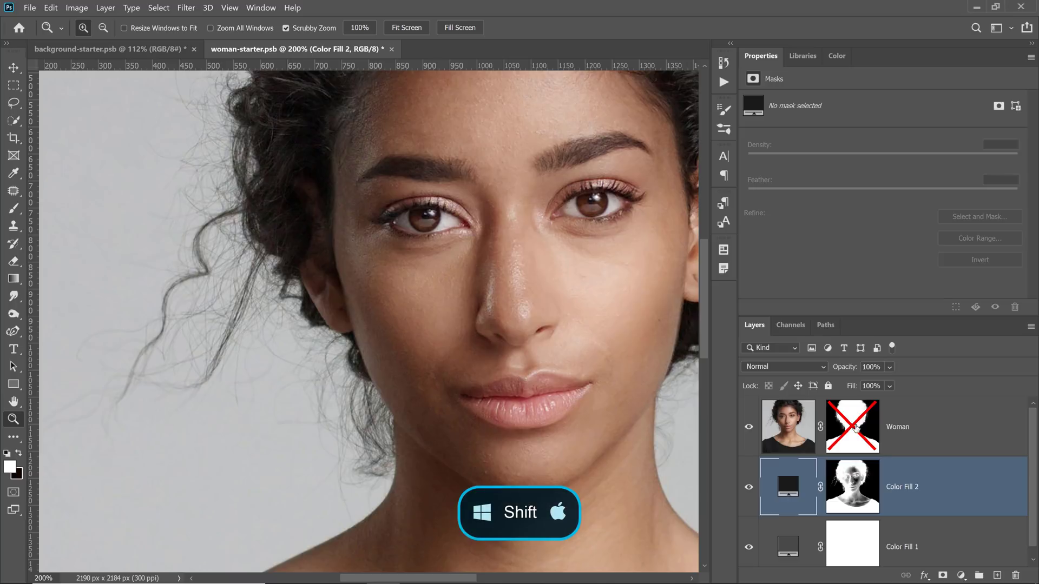
left_click(855, 428, "shift")
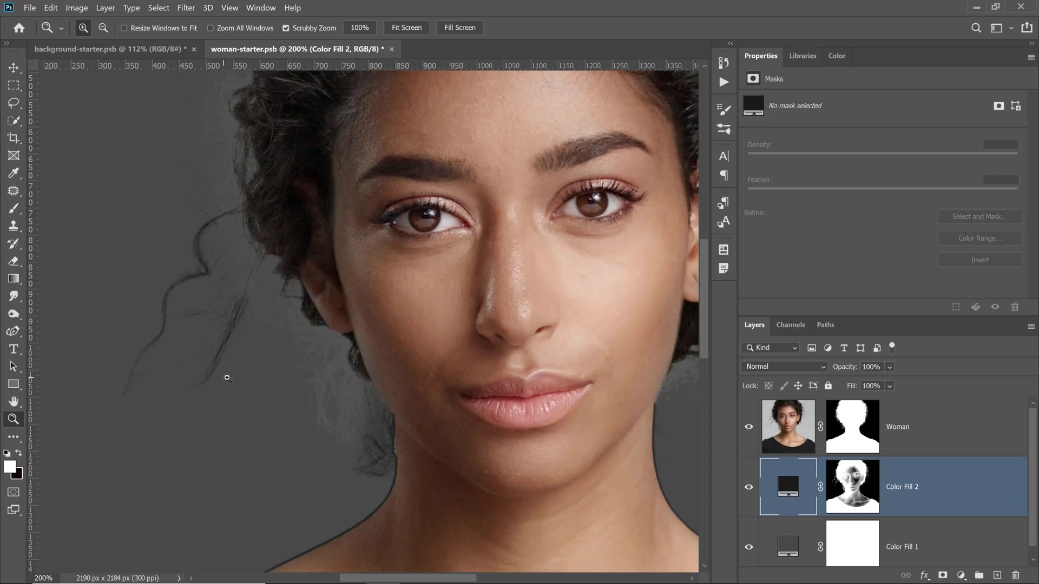
Step: Paint black on the Woman layer mask with a soft 175 px brush to hide the fringe around the loose strands beside the image-left cheek
left_click(852, 439)
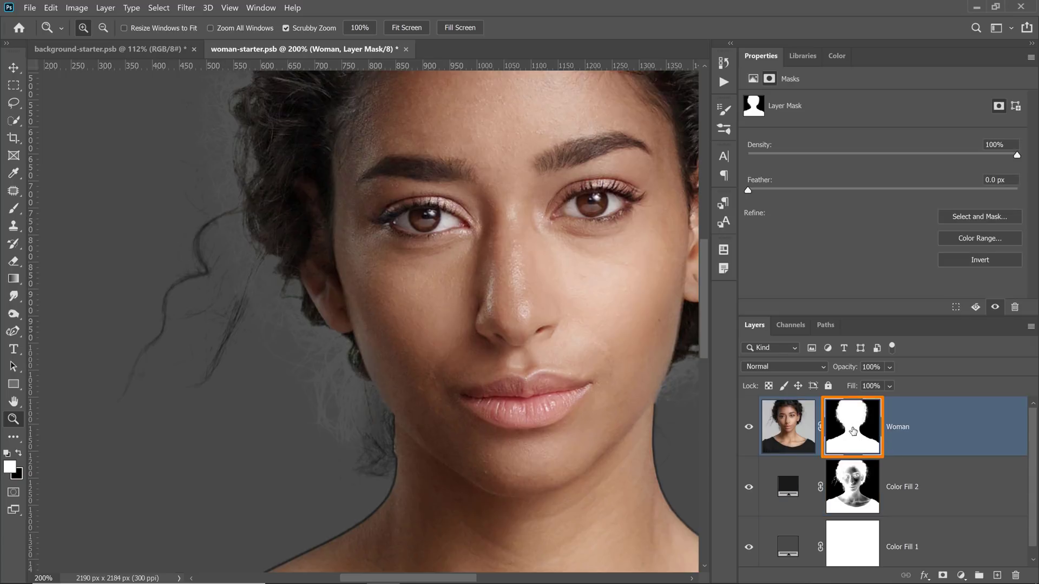
left_click(13, 209)
left_click(61, 209)
left_click(98, 28)
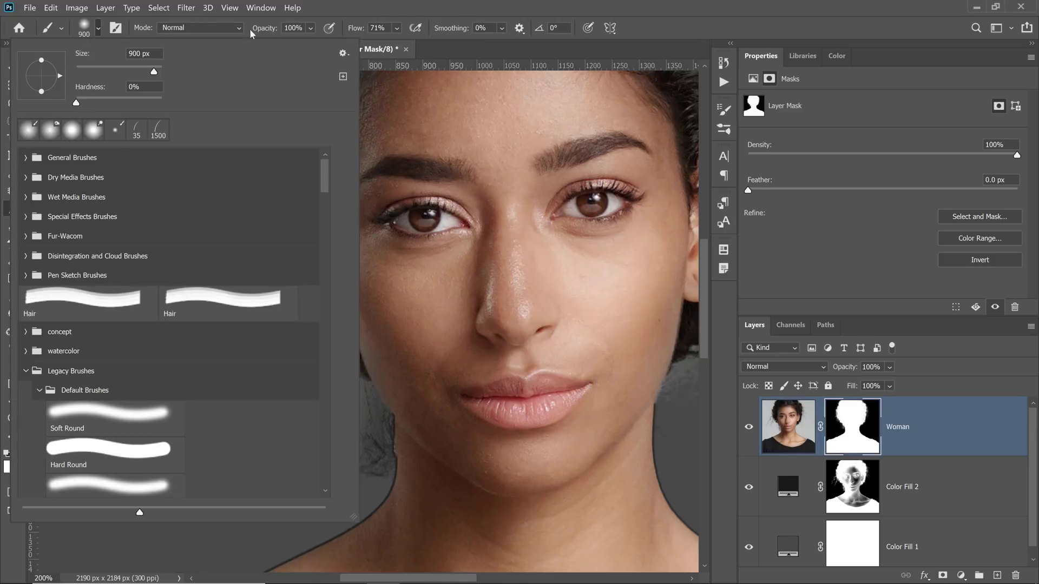
left_click(408, 11)
key("x")
key("bracketleft")
key("bracketleft")
key("bracketleft")
key("bracketleft")
key("bracketleft")
key("bracketleft")
key("bracketleft")
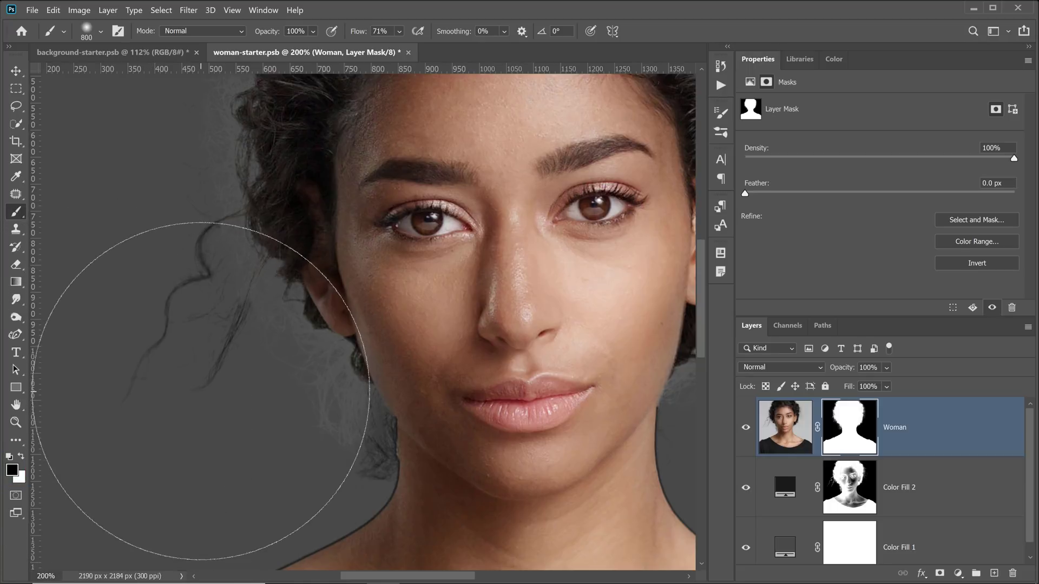
key("bracketleft")
key("bracketleft")
mouse_move(319, 430)
left_mouse_down()
mouse_move(305, 403)
mouse_move(288, 399)
mouse_move(301, 389)
mouse_move(277, 361)
mouse_move(279, 377)
mouse_move(263, 369)
mouse_move(199, 241)
mouse_move(216, 288)
mouse_move(230, 318)
mouse_move(207, 172)
left_mouse_up()
Step: Continue painting black on the Woman layer mask along the hair's outer edge, over the head and down the image-right side to the neck
scroll(178, 301, "up", 5)
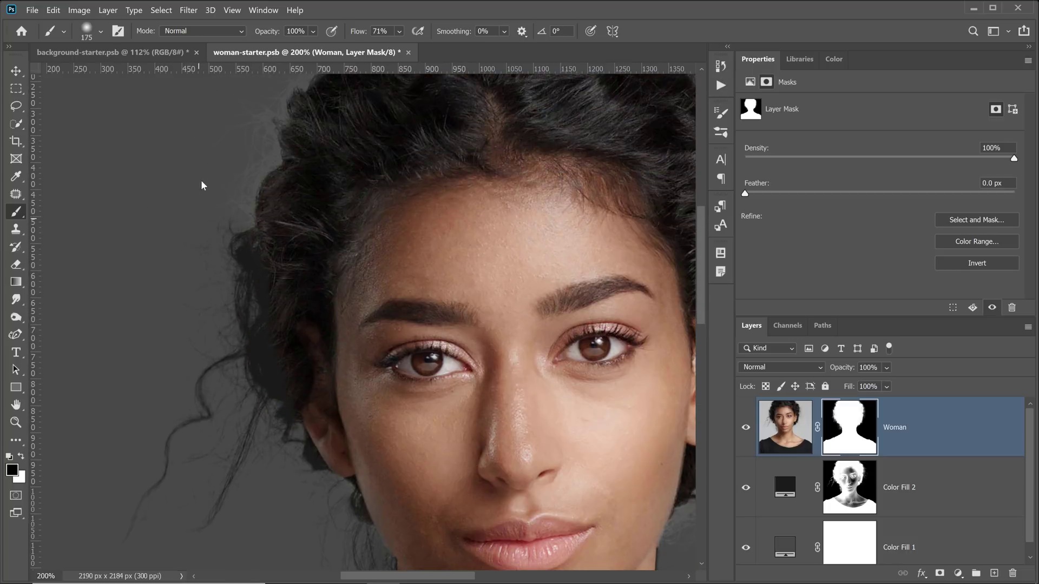
key("space")
mouse_move(215, 259)
left_mouse_down()
mouse_move(195, 336)
mouse_move(110, 390)
left_mouse_up()
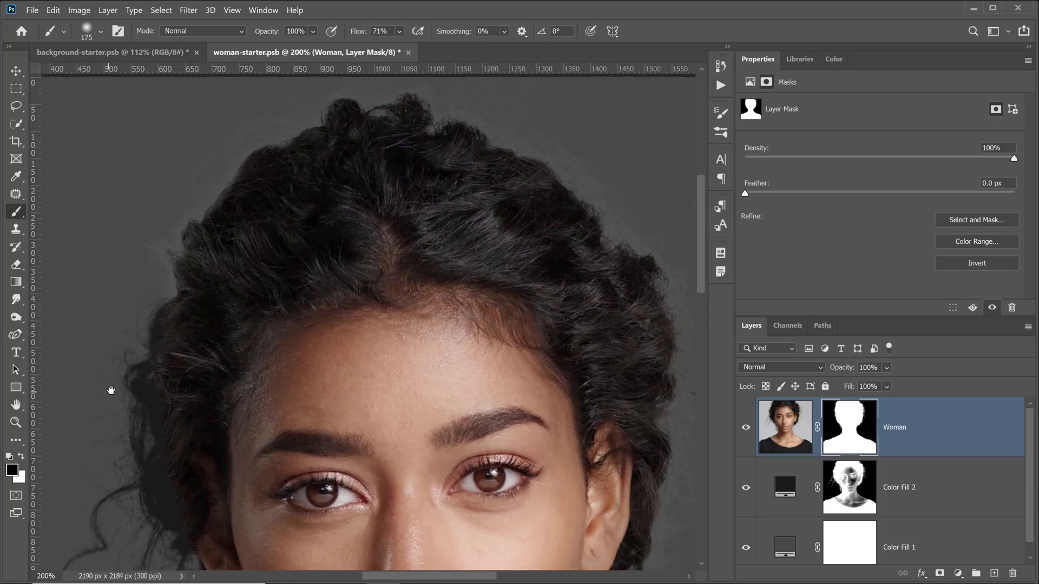
mouse_move(128, 289)
left_mouse_down()
mouse_move(139, 216)
mouse_move(155, 183)
mouse_move(168, 181)
mouse_move(180, 139)
mouse_move(209, 123)
mouse_move(219, 100)
left_mouse_up()
key("space")
left_click_drag(262, 148, 204, 292)
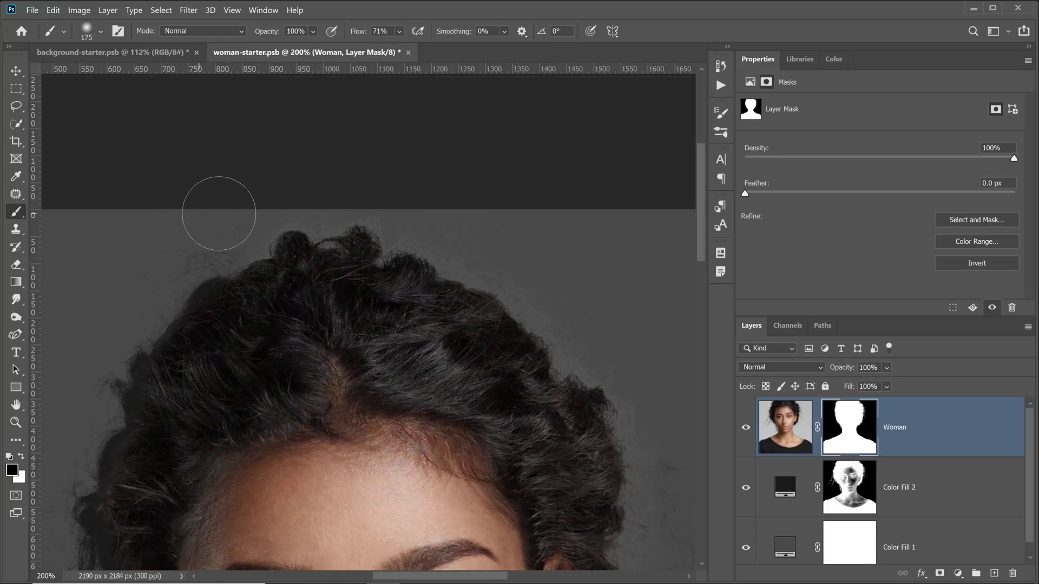
mouse_move(282, 169)
left_mouse_down()
mouse_move(322, 188)
mouse_move(431, 207)
mouse_move(513, 243)
mouse_move(596, 301)
mouse_move(476, 225)
mouse_move(531, 271)
mouse_move(559, 364)
mouse_move(559, 475)
mouse_move(559, 279)
mouse_move(510, 262)
mouse_move(498, 399)
mouse_move(472, 483)
mouse_move(524, 371)
left_mouse_up()
key("space")
key("space")
key("space")
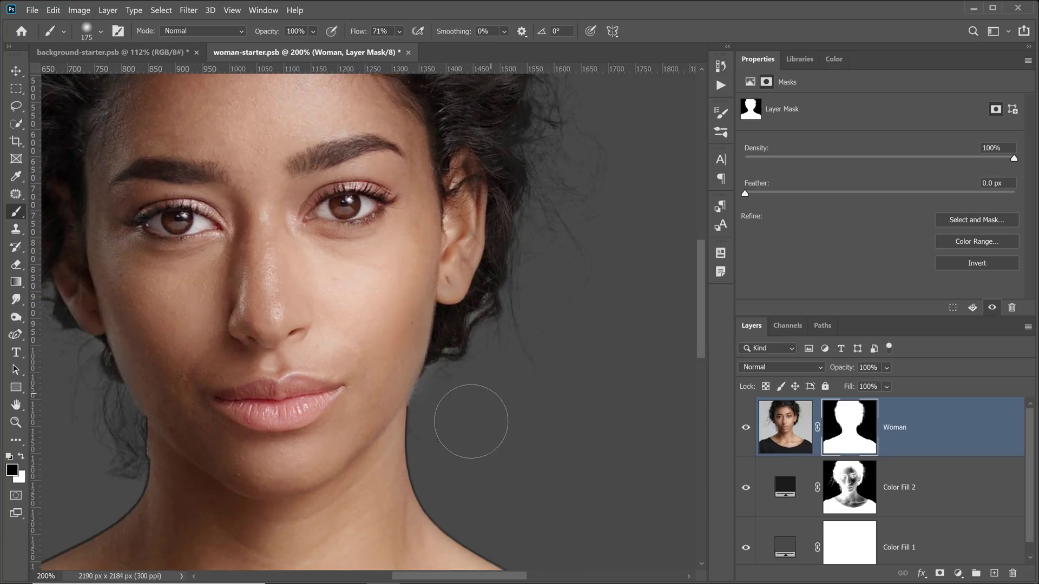
scroll(506, 348, "down", 4)
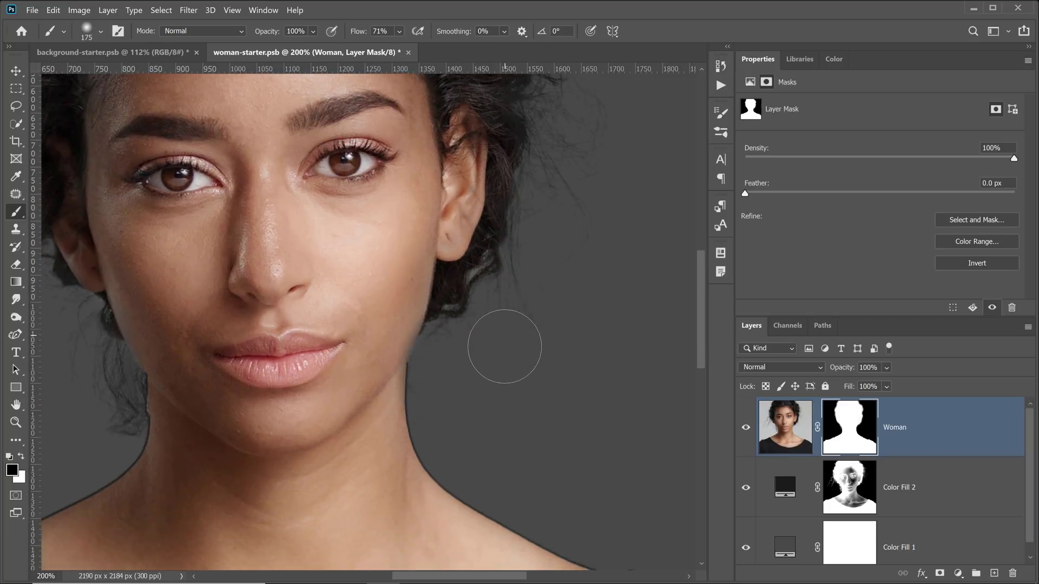
Step: Put the Color Fill 2 layer into a new group and add a white layer mask to that group
left_click(848, 504)
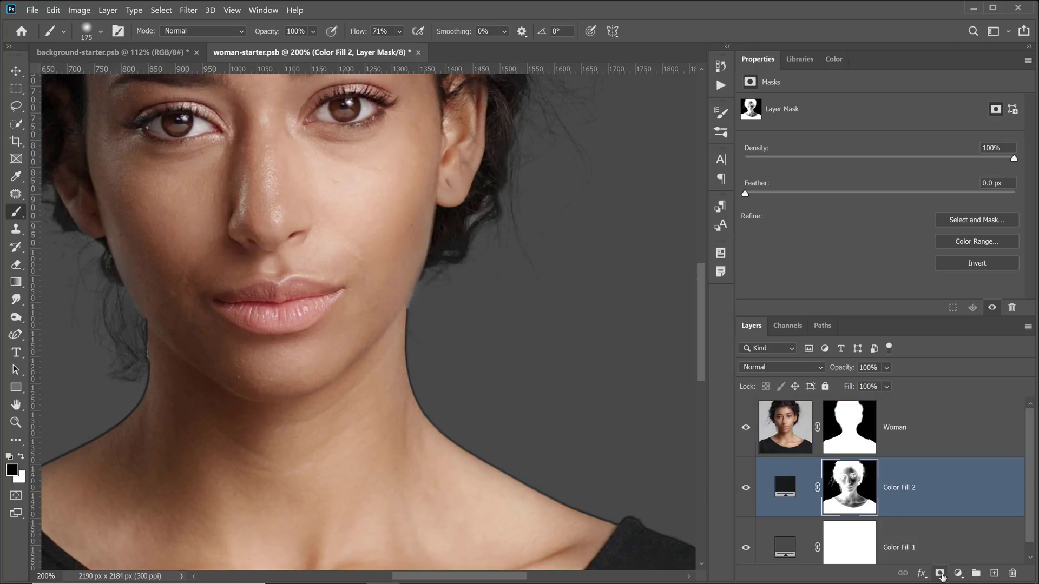
left_click(976, 575)
left_click_drag(786, 504, 769, 471)
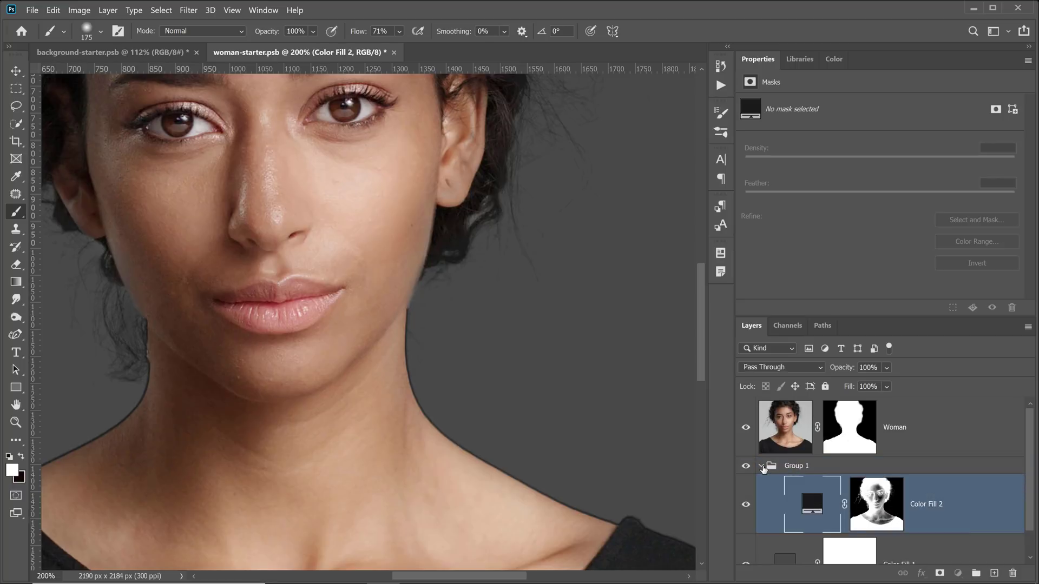
left_click(761, 466)
left_click(940, 573)
Step: Paint black on the Group 1 mask along the image-right shoulder and neck to remove the dark outline
key("x")
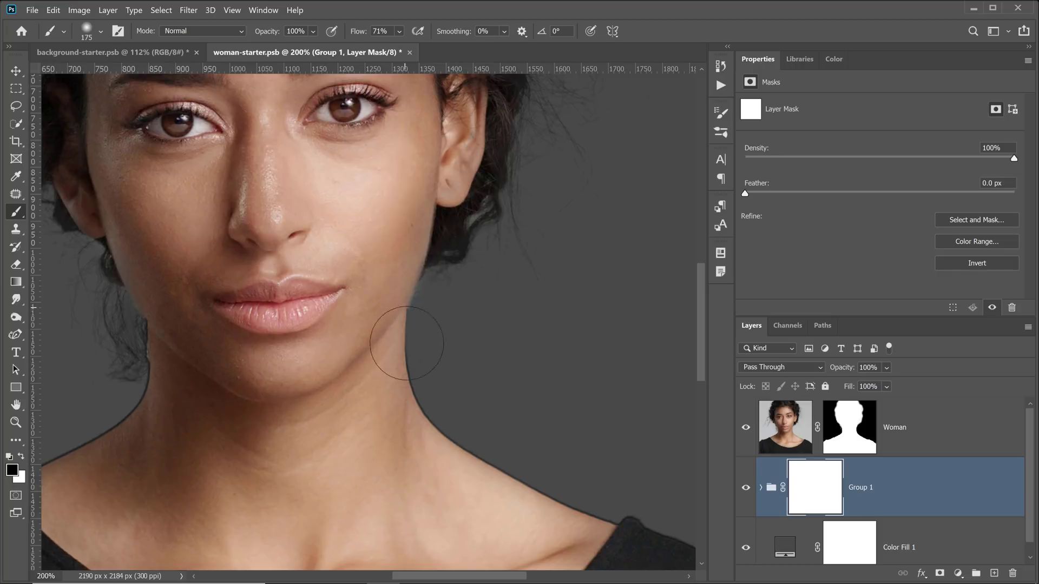
left_click_drag(674, 553, 648, 537)
key("space")
left_click_drag(648, 537, 344, 281)
mouse_move(435, 350)
left_mouse_down()
mouse_move(528, 439)
mouse_move(551, 583)
left_mouse_up()
Step: Paint black on the Group 1 mask along the image-left sleeve, shoulder and neck to remove the dark outline there
mouse_move(291, 378)
left_mouse_down()
mouse_move(394, 135)
mouse_move(403, 186)
left_mouse_up()
mouse_move(360, 374)
left_mouse_down()
mouse_move(327, 411)
mouse_move(415, 362)
left_mouse_up()
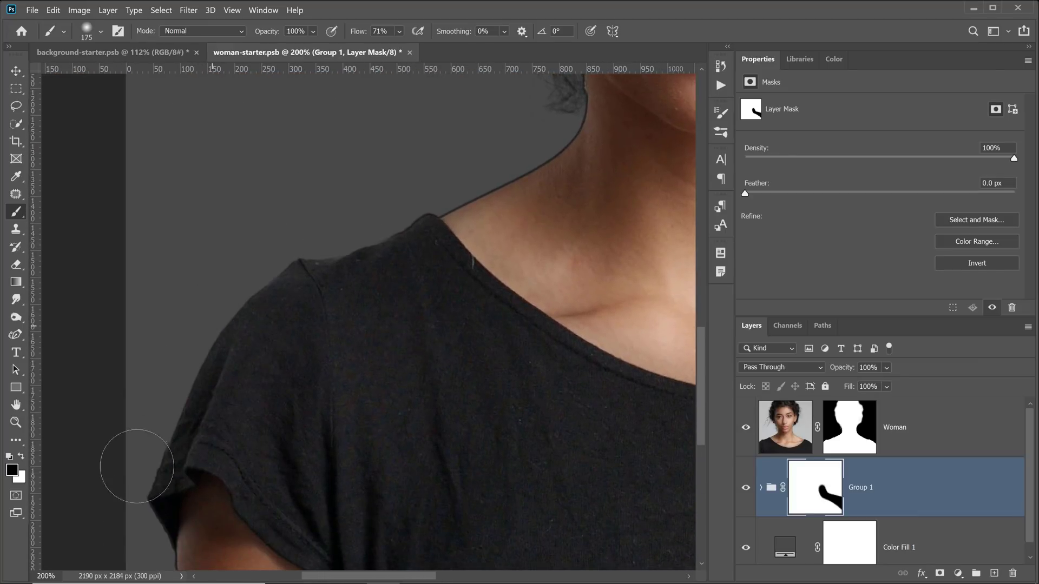
mouse_move(174, 544)
left_mouse_down()
mouse_move(283, 225)
mouse_move(197, 248)
left_mouse_up()
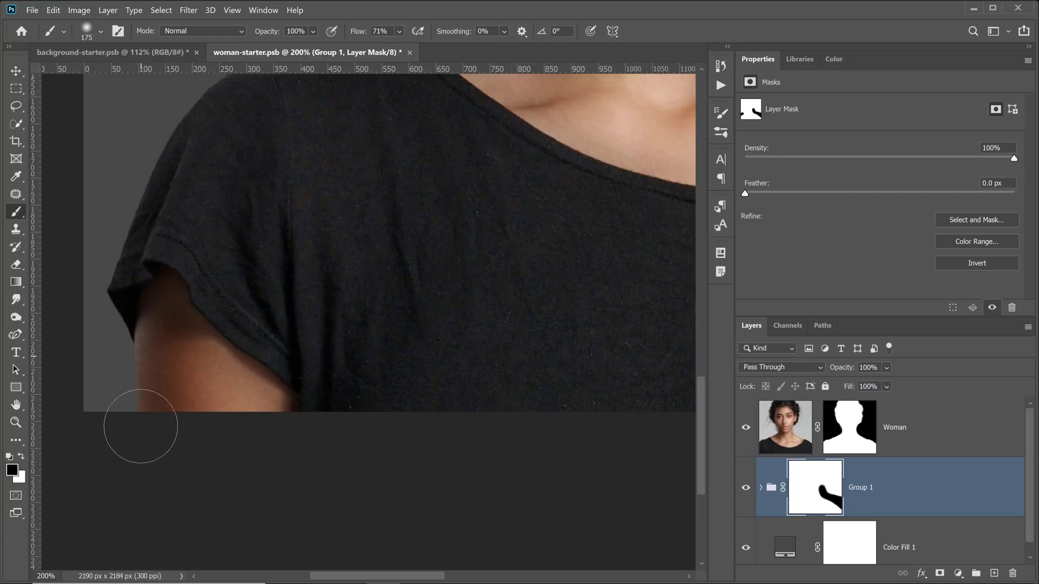
left_click_drag(261, 204, 157, 464)
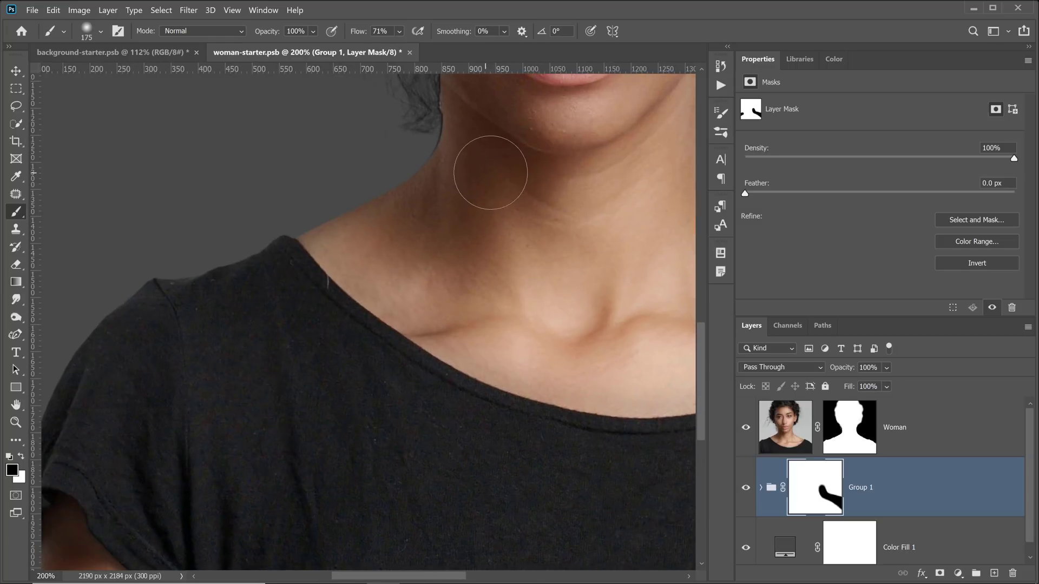
left_click_drag(496, 167, 302, 263)
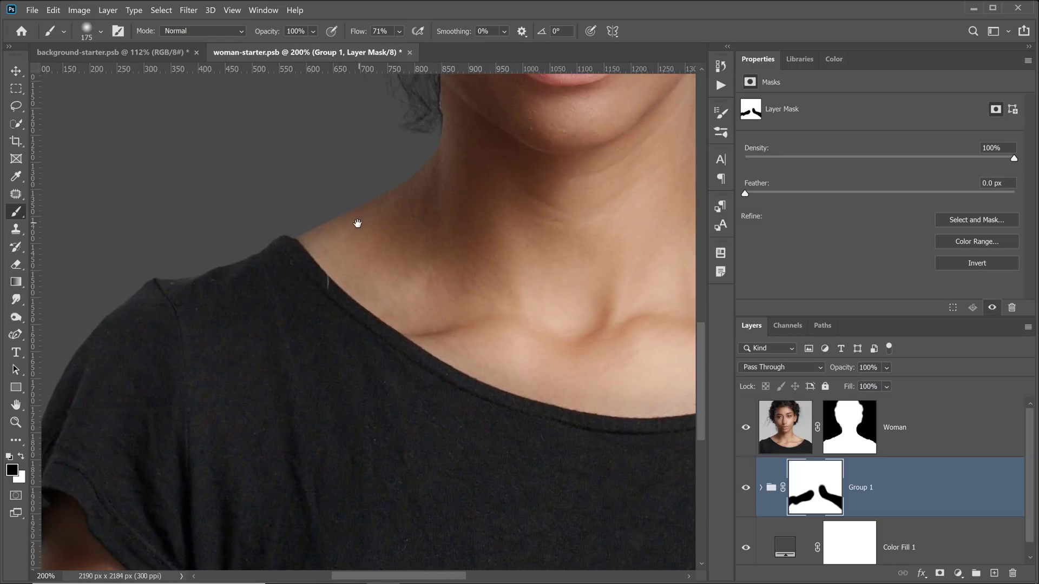
mouse_move(484, 275)
left_mouse_down()
mouse_move(77, 365)
mouse_move(81, 503)
mouse_move(212, 579)
left_mouse_up()
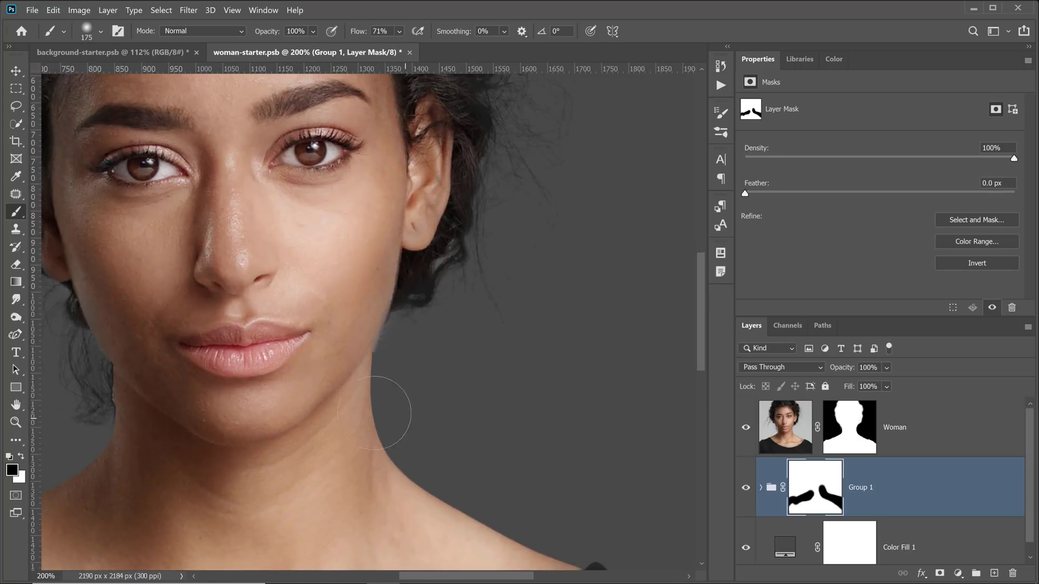
Step: Change the Color Fill 2 color to the near-black 10110f sampled from the woman's hair
double_click(15, 422)
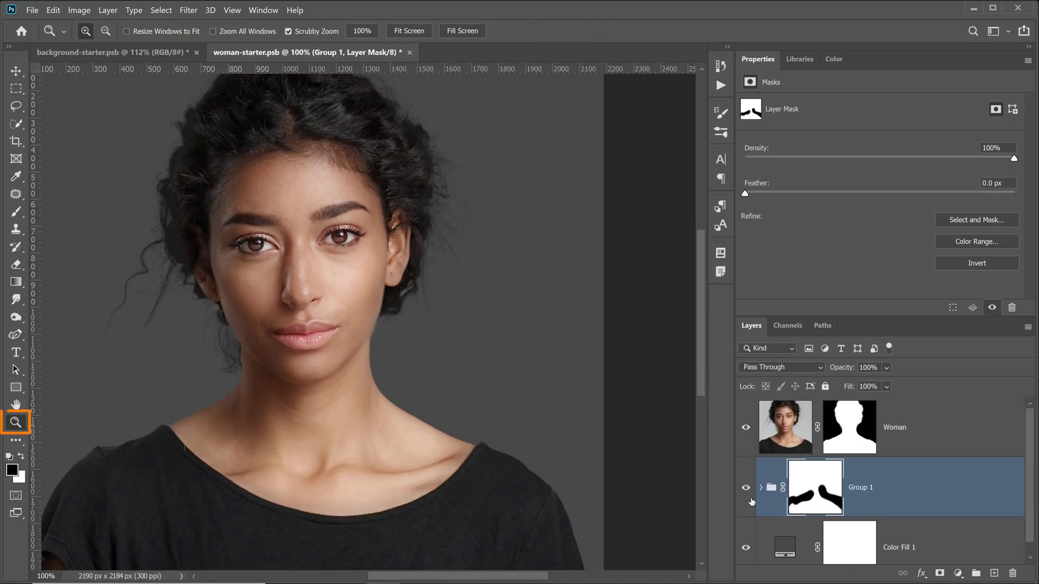
left_click(762, 489)
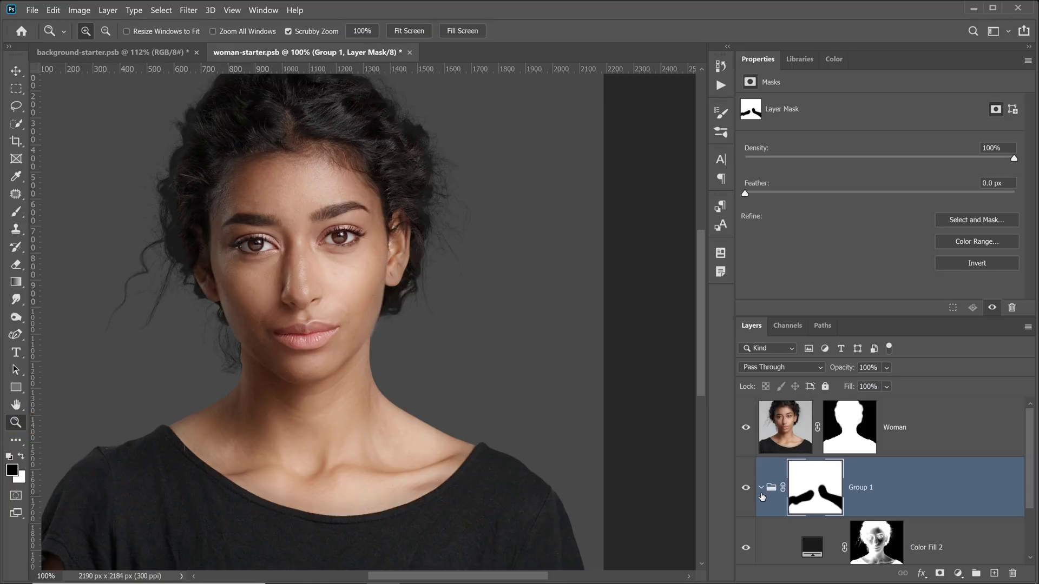
double_click(812, 549)
left_click(199, 151)
left_click_drag(184, 164, 185, 186)
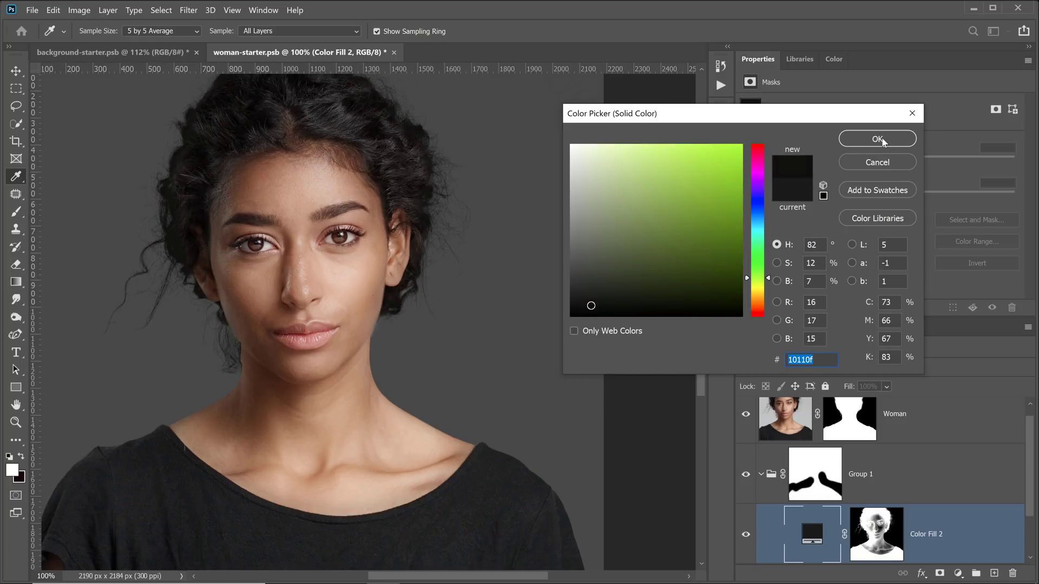
left_click(882, 140)
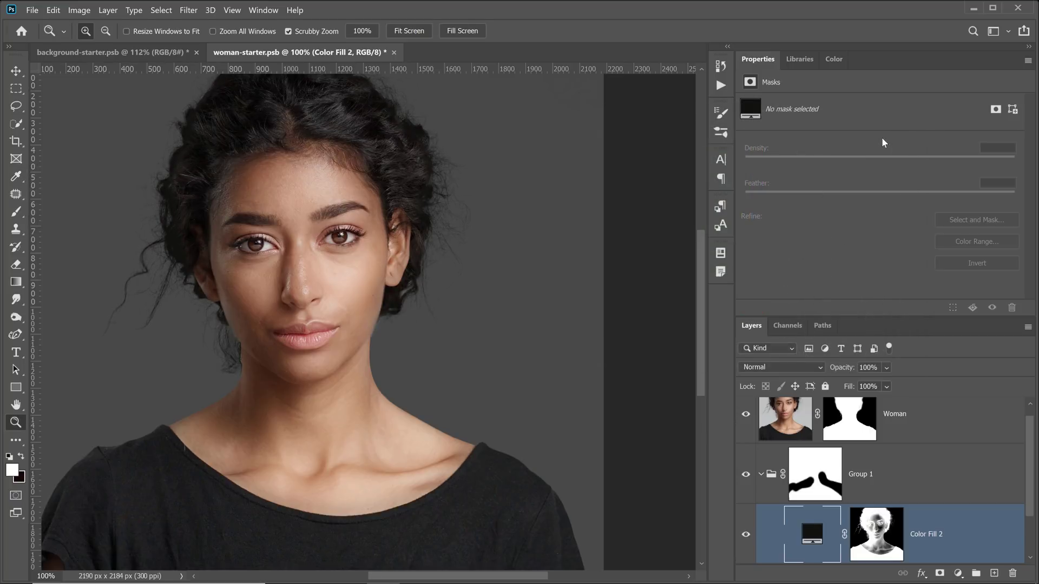
Step: Collapse Group 1, hide the Color Fill 1 layer, and convert the Woman layer and Group 1 together into a Smart Object
left_click(760, 475)
left_click(760, 475)
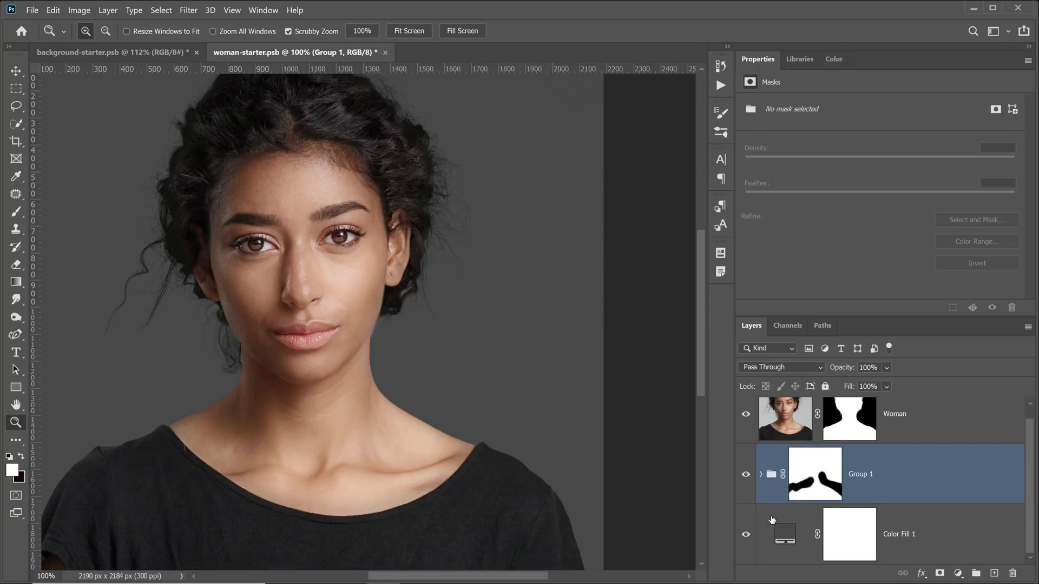
left_click(746, 536)
scroll(873, 500, "up", 1)
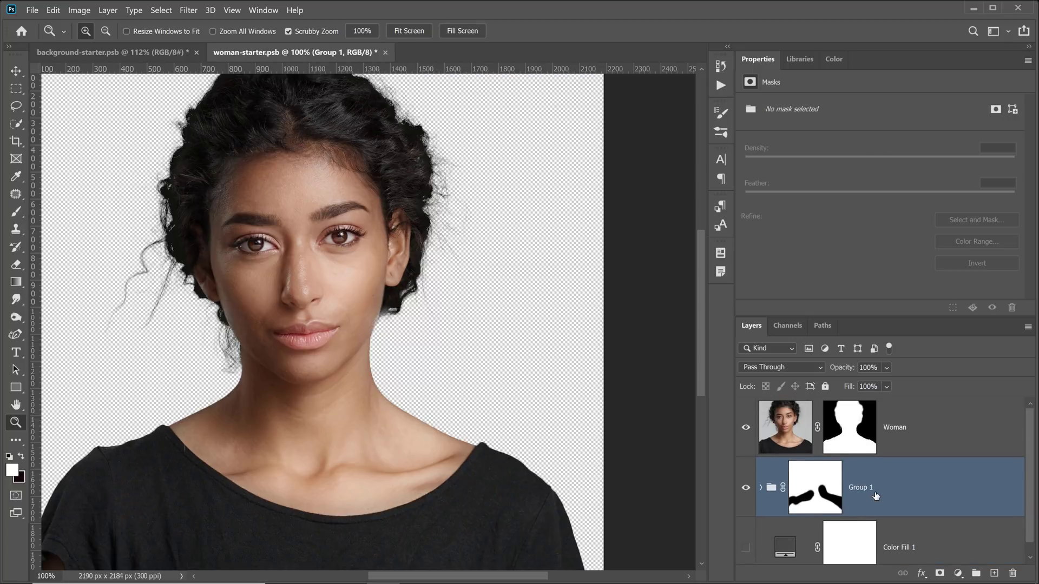
left_click(917, 438, "shift")
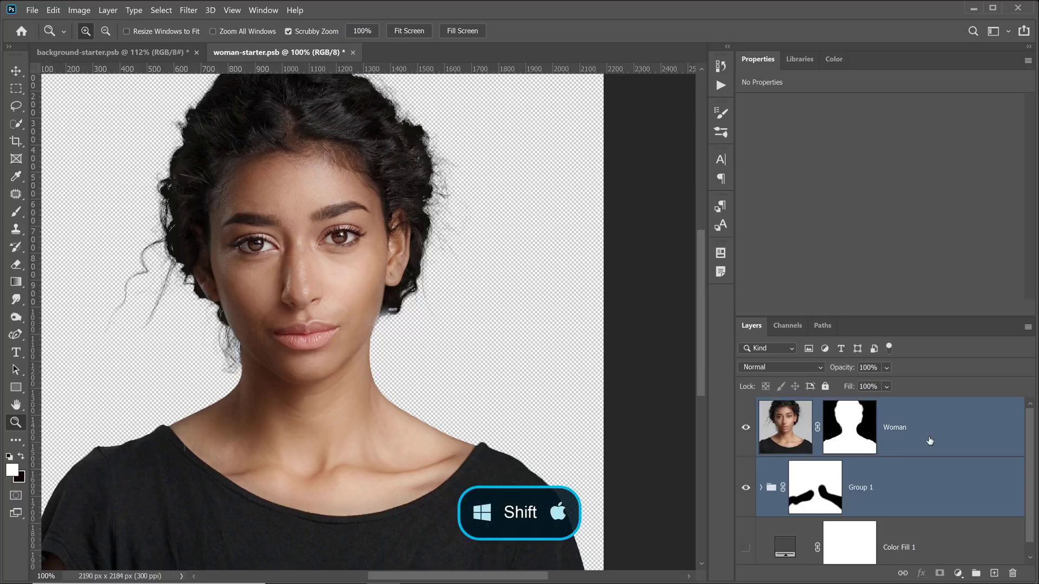
right_click(928, 434)
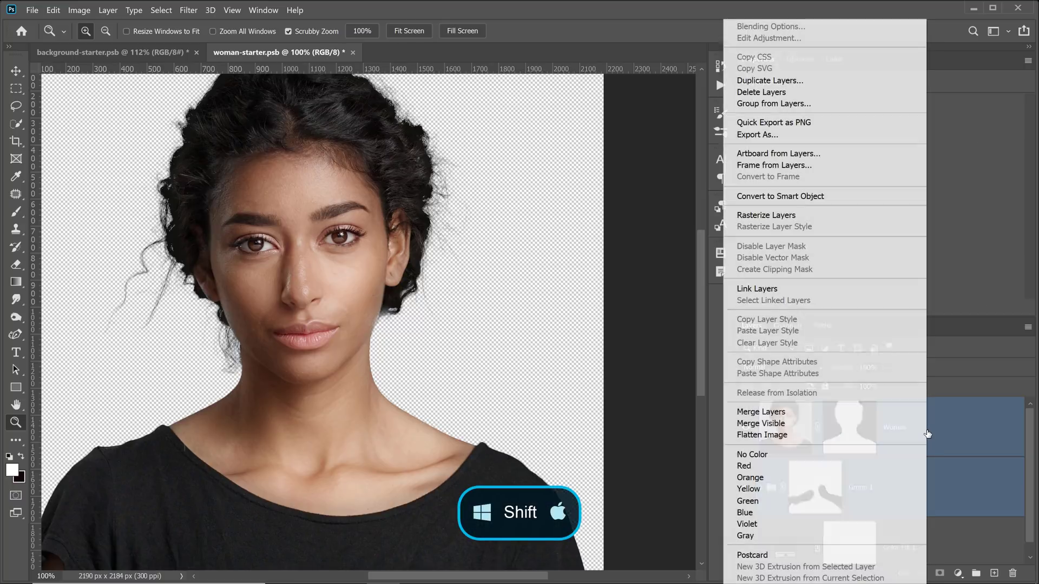
left_click(811, 196)
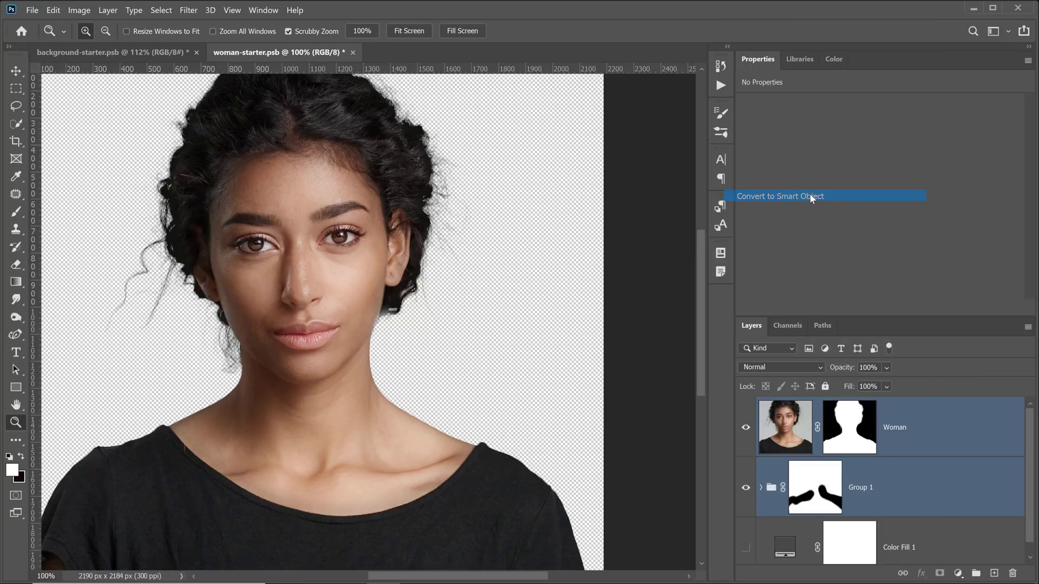
Step: Bring the Woman Smart Object into the background-starter.psb document above the Background group
key("v")
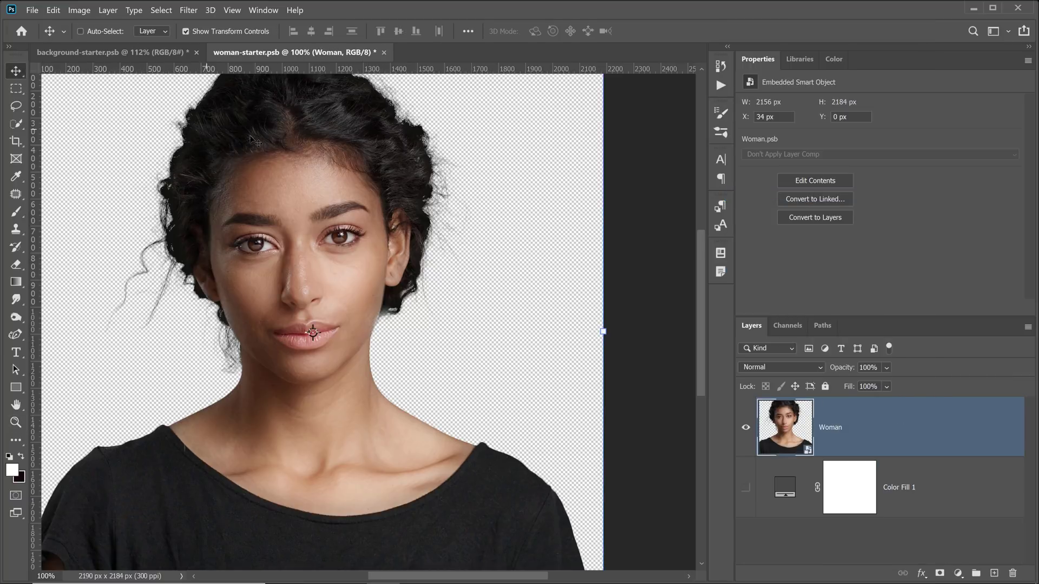
left_click_drag(256, 106, 147, 52)
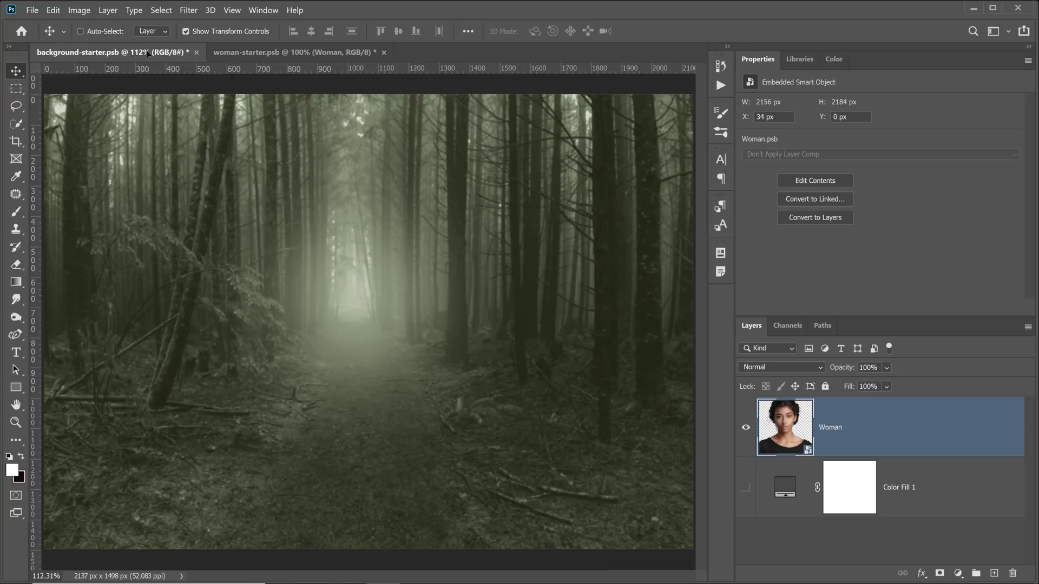
left_click_drag(146, 50, 361, 283)
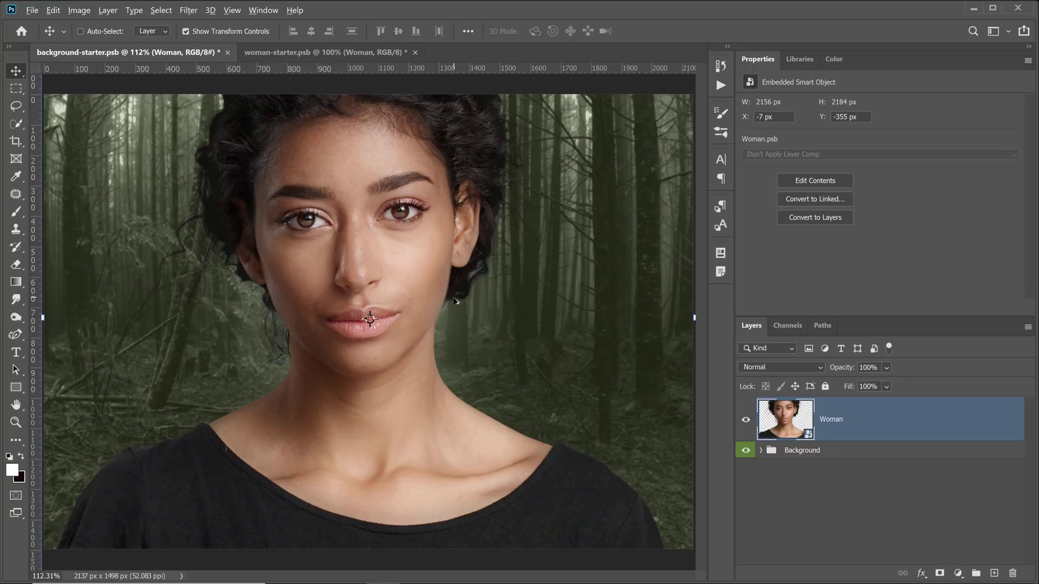
Step: Lower the Woman layer over the forest to about X -7 px, Y -208 px so more of her hair fits
key("ctrl+minus")
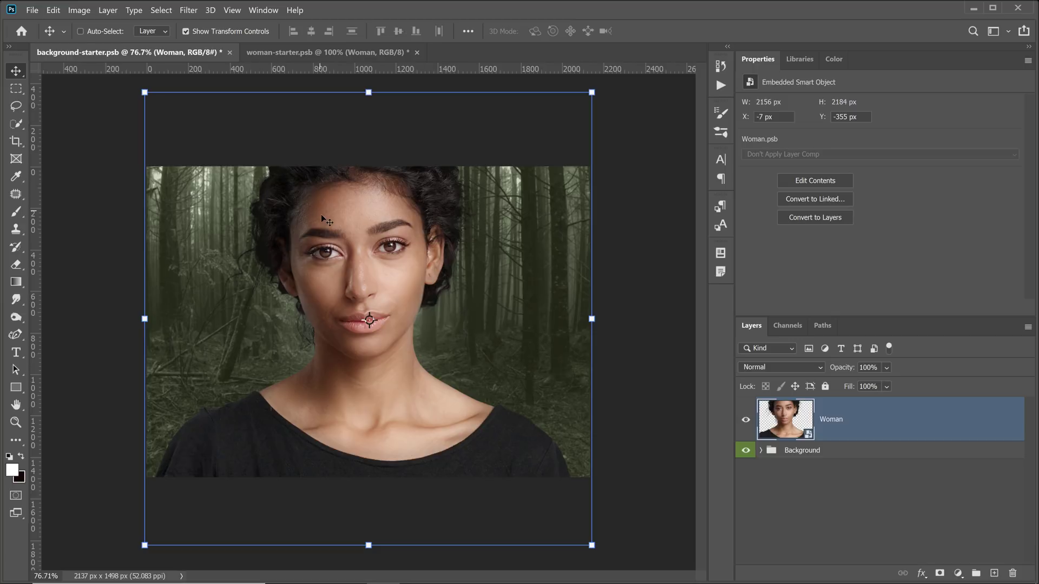
left_click_drag(345, 228, 346, 259)
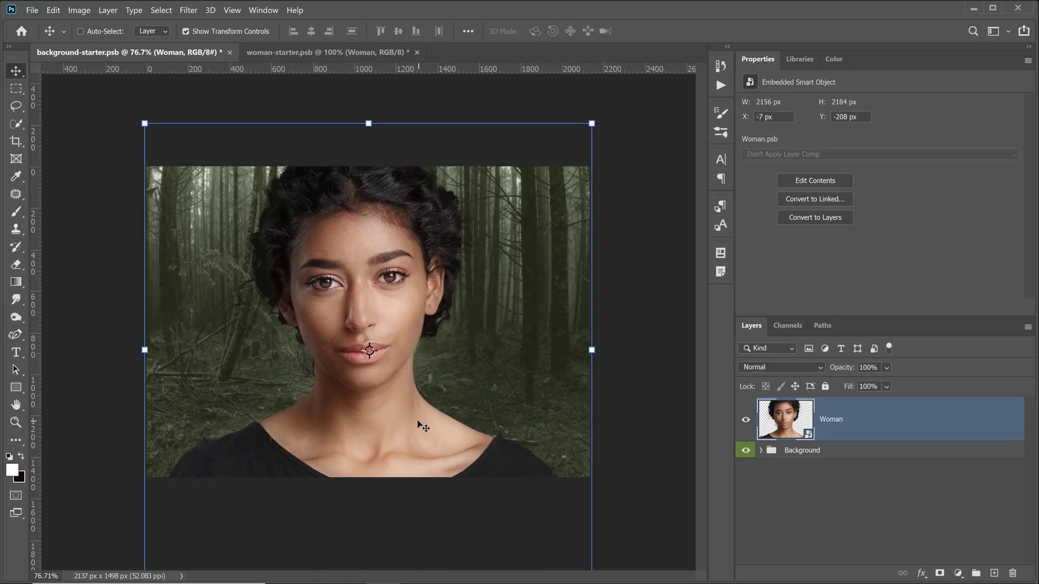
left_click(839, 515)
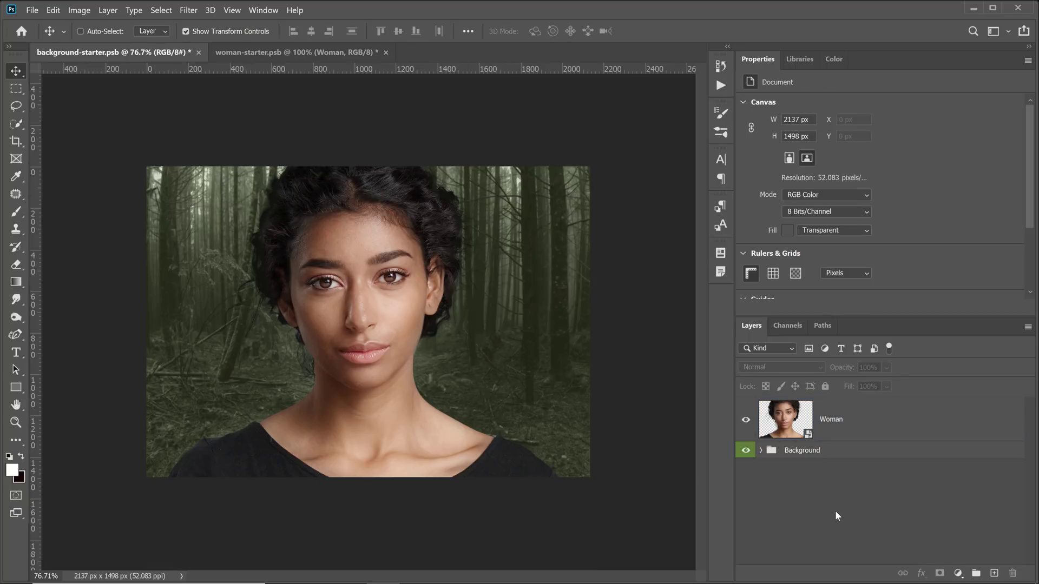
Step: Add a Gradient Map adjustment layer above the Woman layer and clip it to that layer
left_click(859, 426)
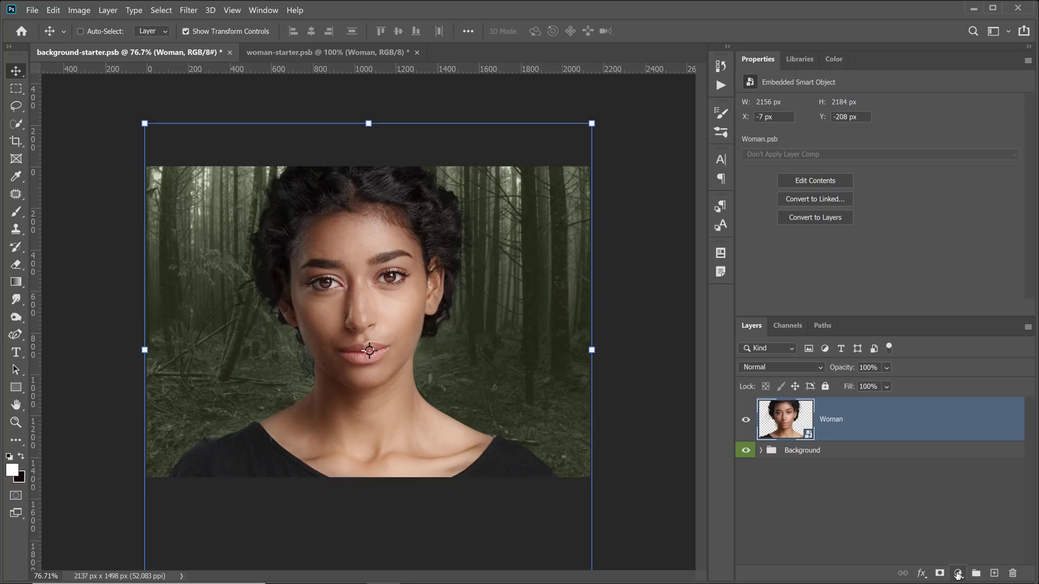
left_click(957, 574)
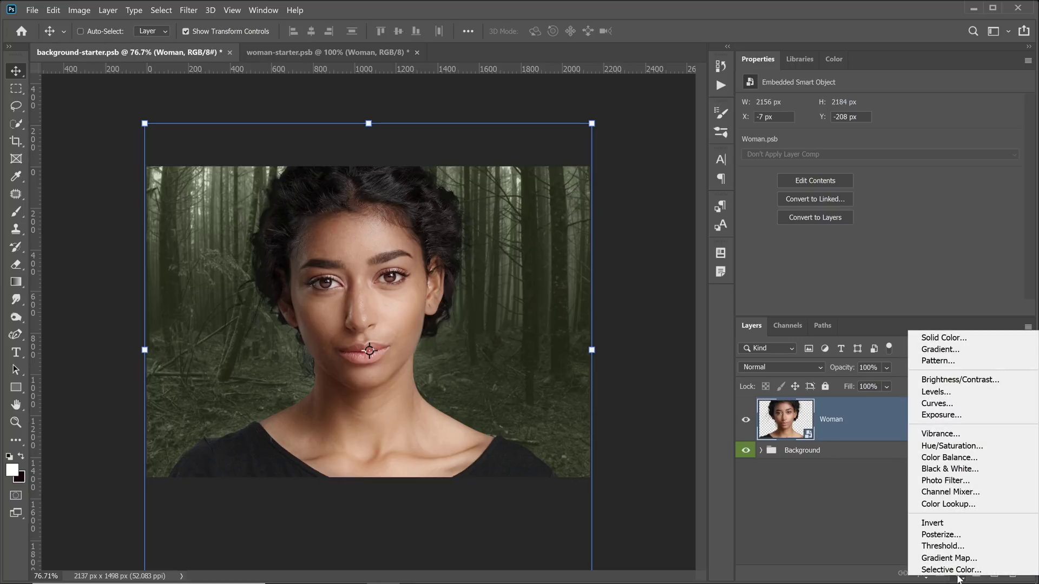
left_click(982, 560)
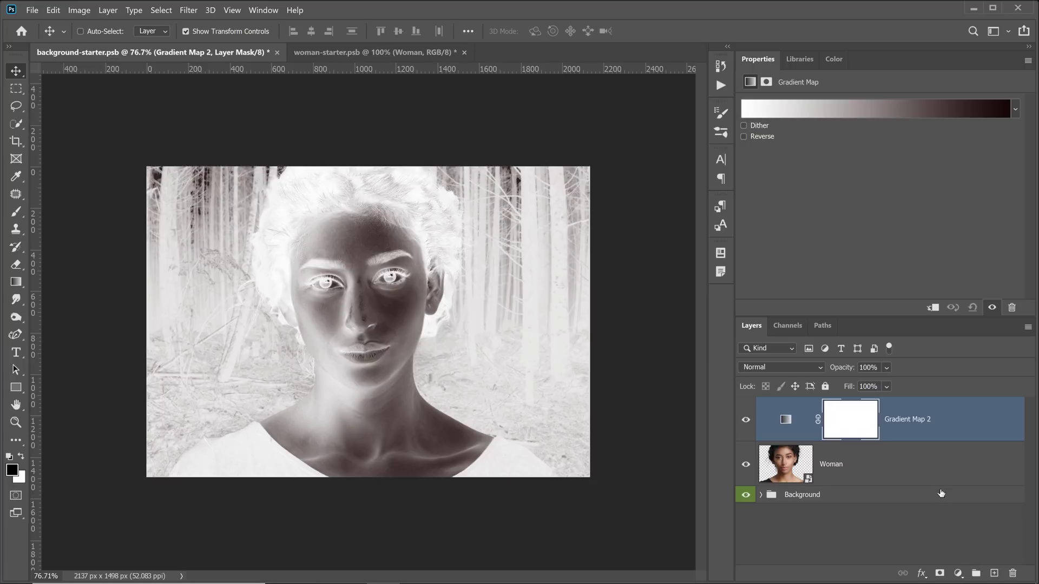
left_click(932, 307)
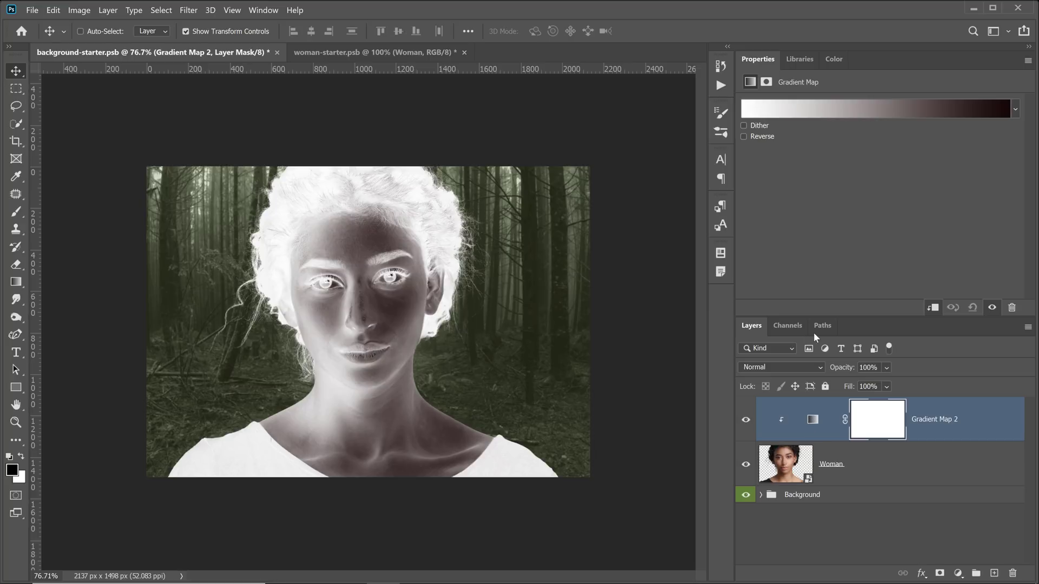
Step: Open the Gradient Map's gradient for editing and set its 0% color stop to a near-black brown, #060301
left_click(822, 115)
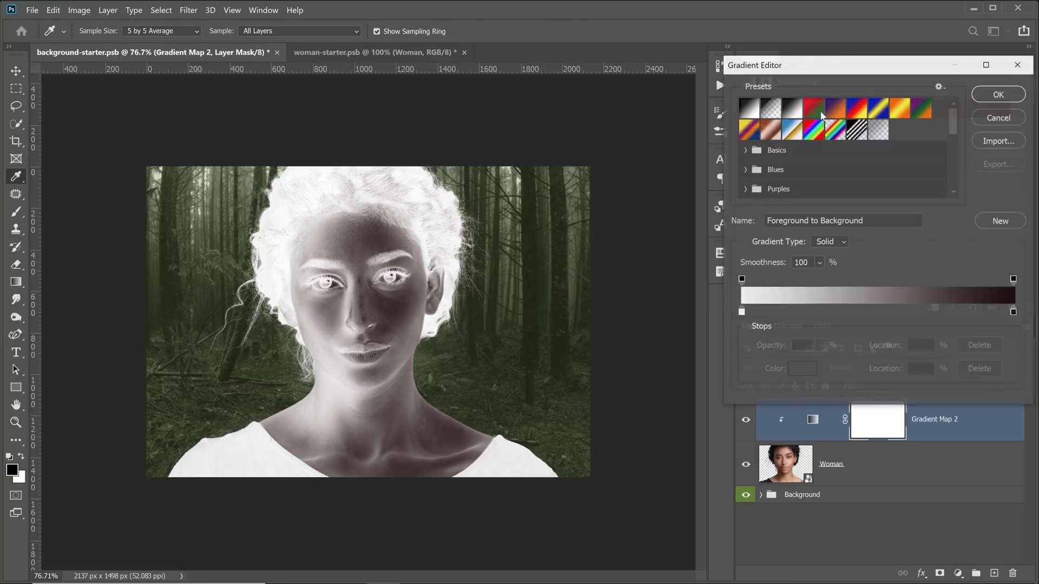
left_click(741, 313)
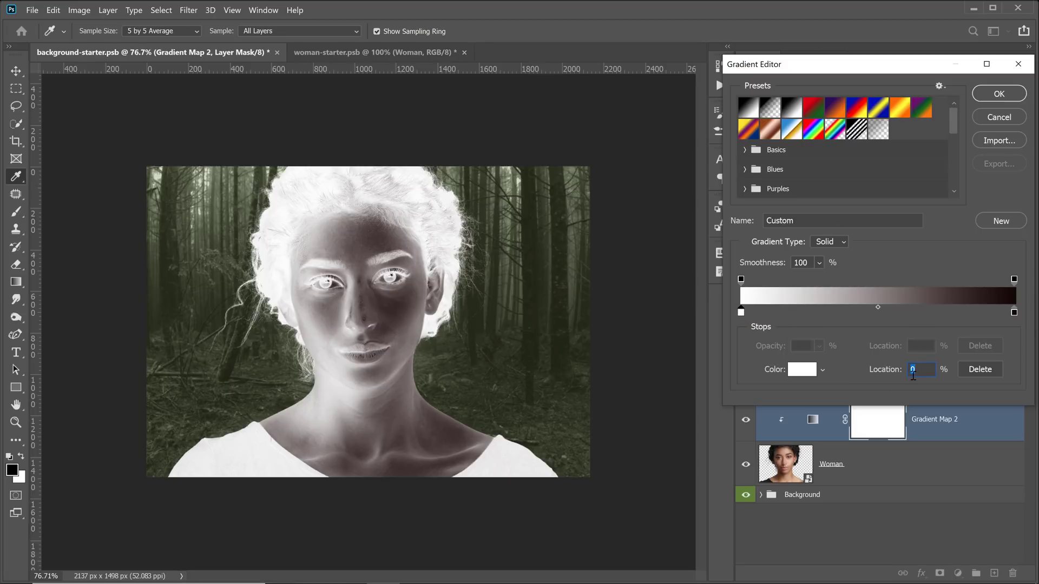
left_click(804, 370)
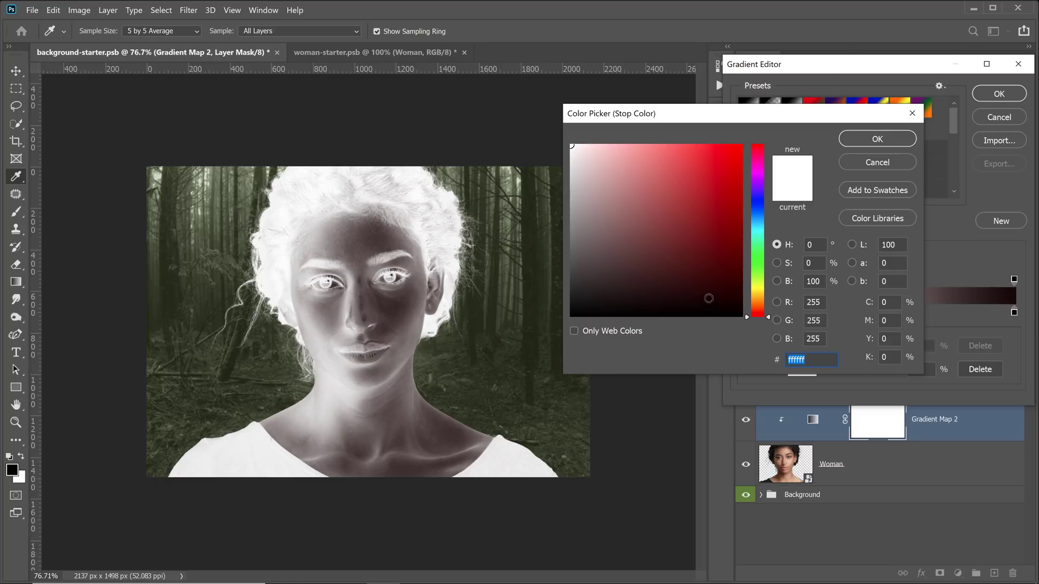
left_click(677, 292)
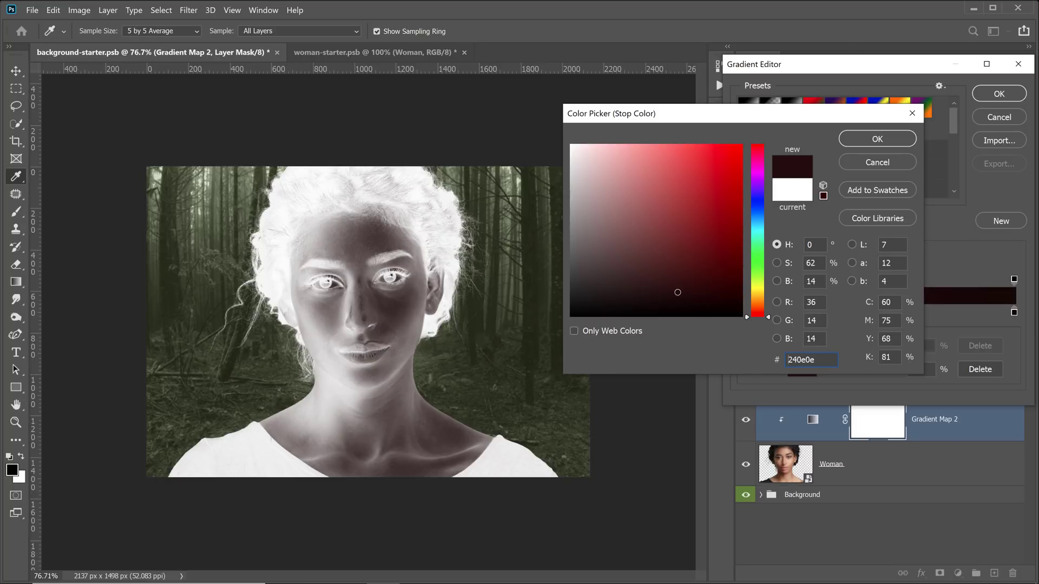
left_click_drag(761, 315, 757, 304)
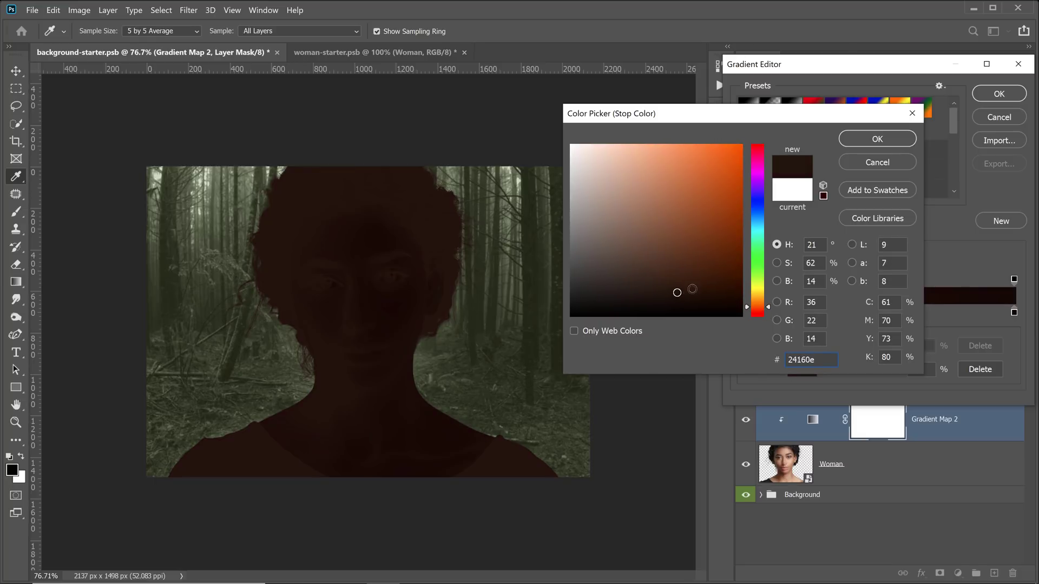
left_click(703, 286)
left_click(875, 140)
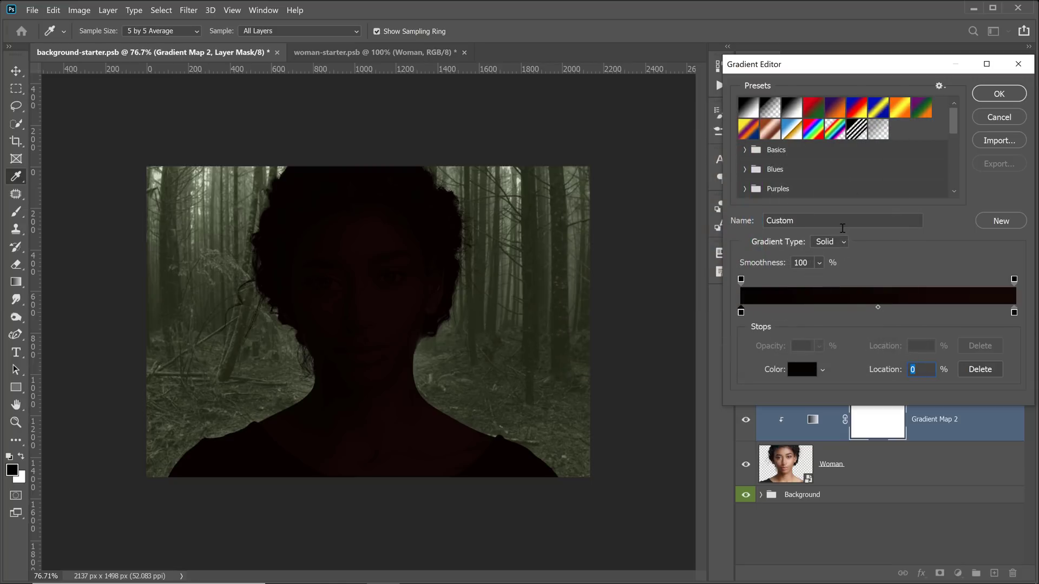
Step: Add a midtone color stop at 50% of the gradient and set it to skin brown #85583f
left_click(878, 312)
double_click(878, 313)
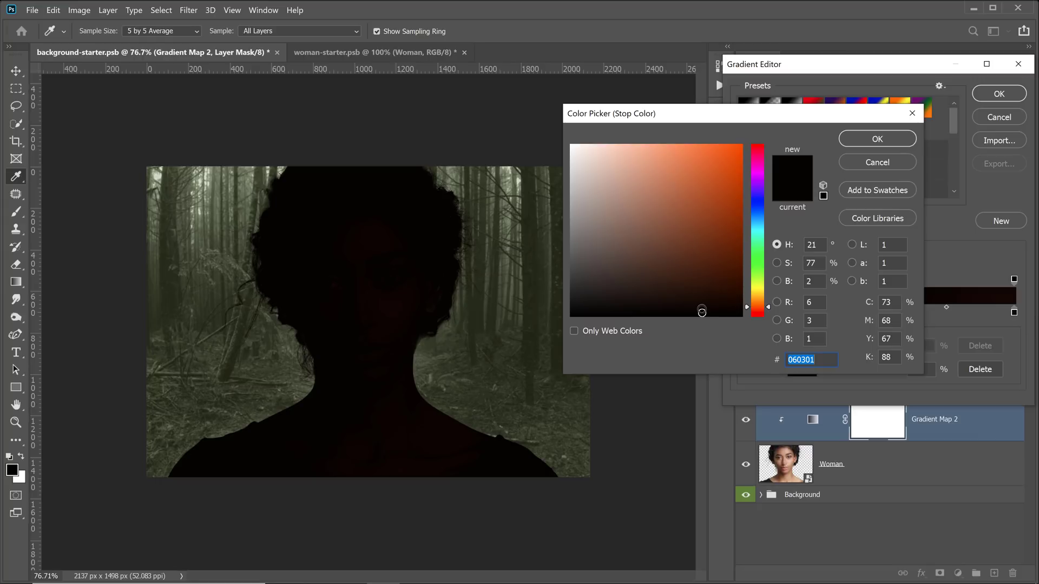
left_click(661, 226)
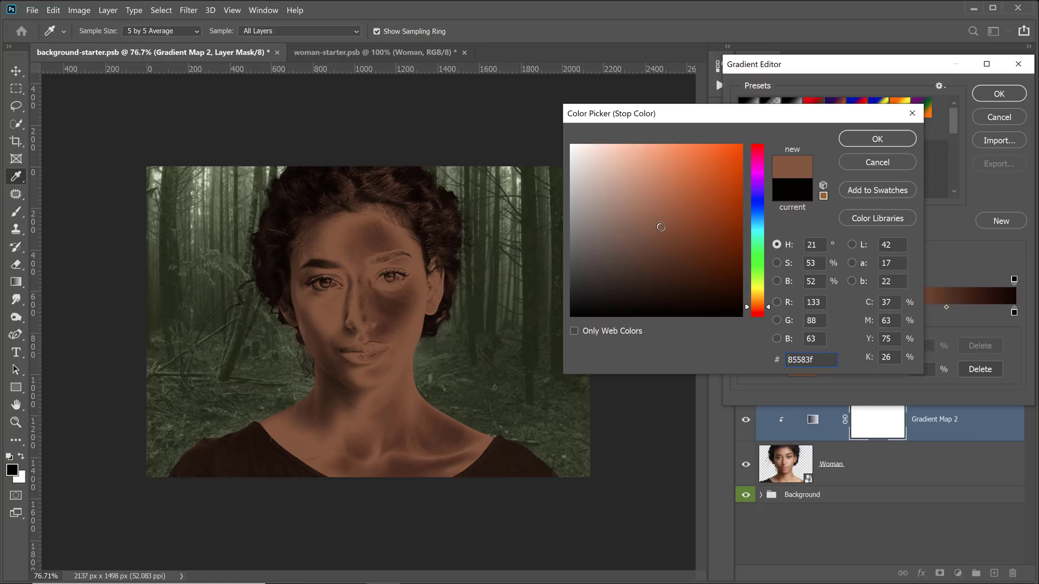
left_click(876, 143)
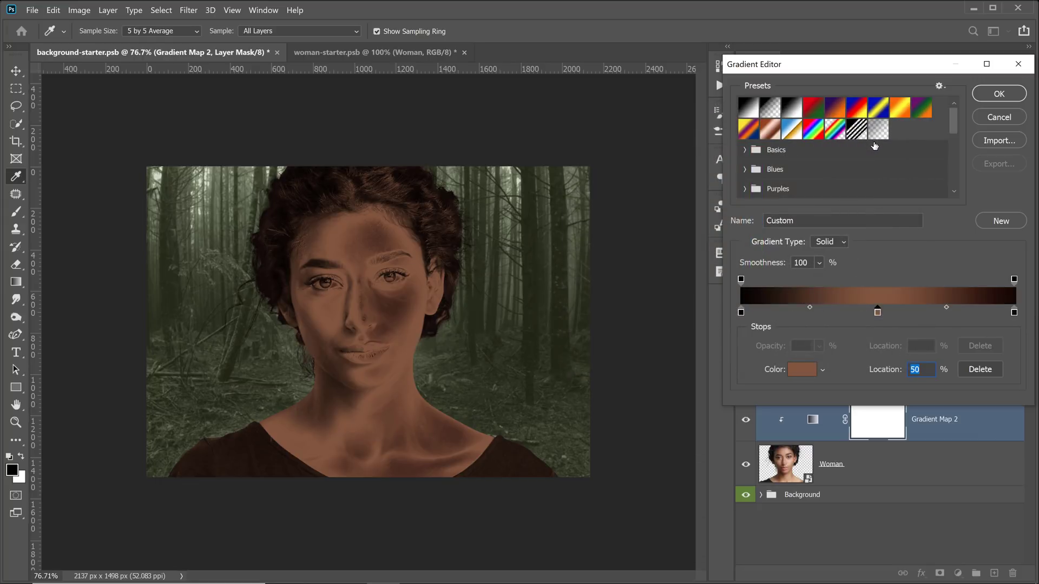
Step: Set the gradient's 100% color stop to white, #ffffff
left_click(1014, 313)
double_click(1015, 313)
type("ffffff")
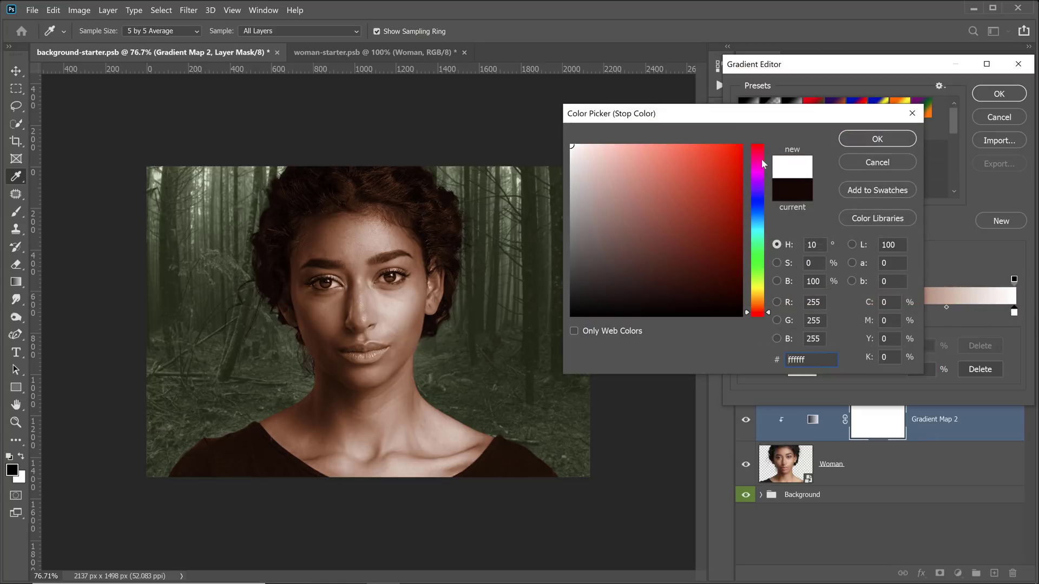
left_click(867, 145)
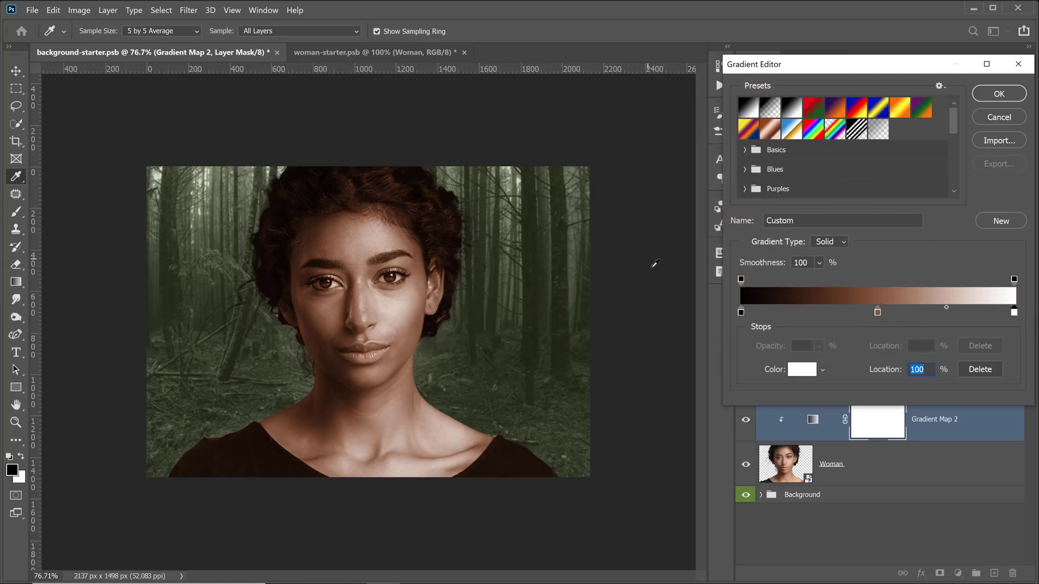
Step: Add a color stop at 93% of the gradient, set it to pale peach #efd4c5, and accept the gradient
left_click(996, 314)
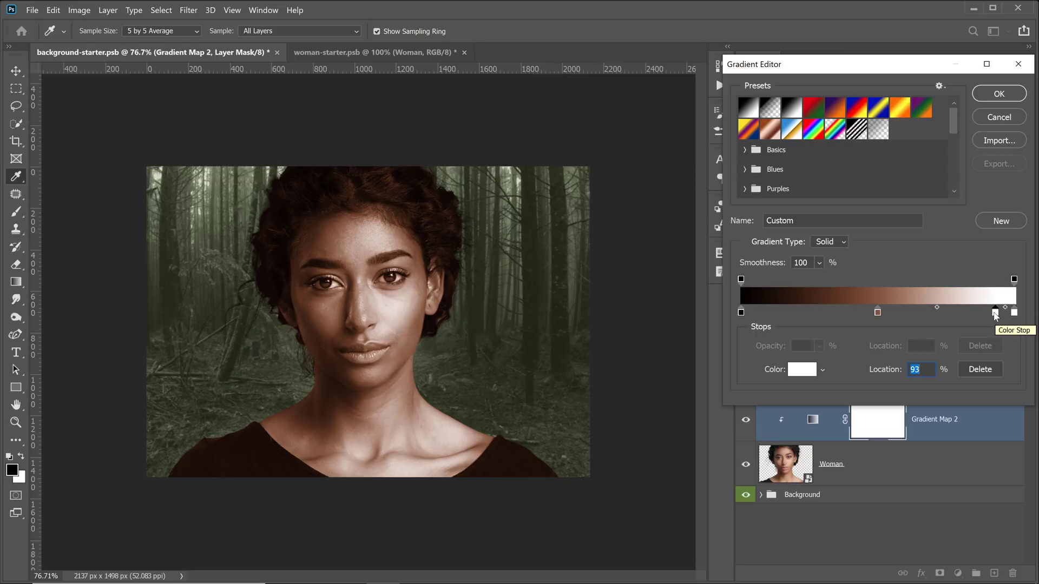
double_click(996, 314)
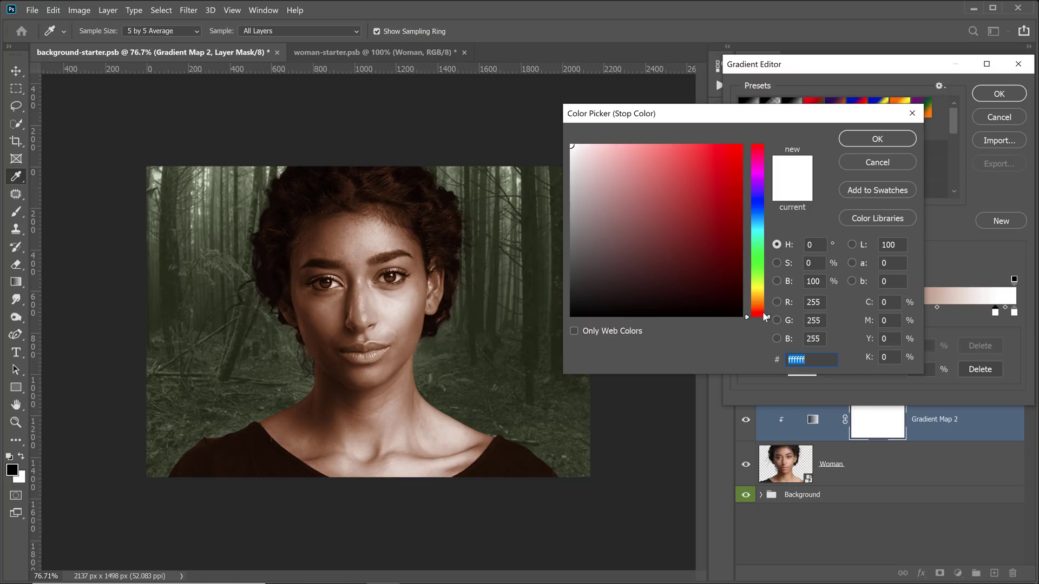
left_click(763, 307)
left_click(600, 155)
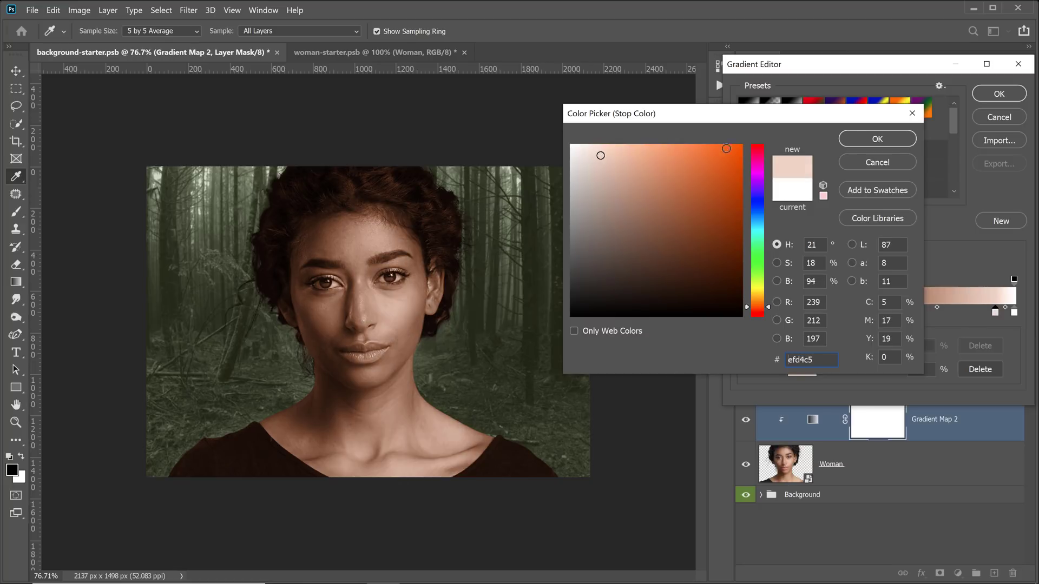
left_click(877, 139)
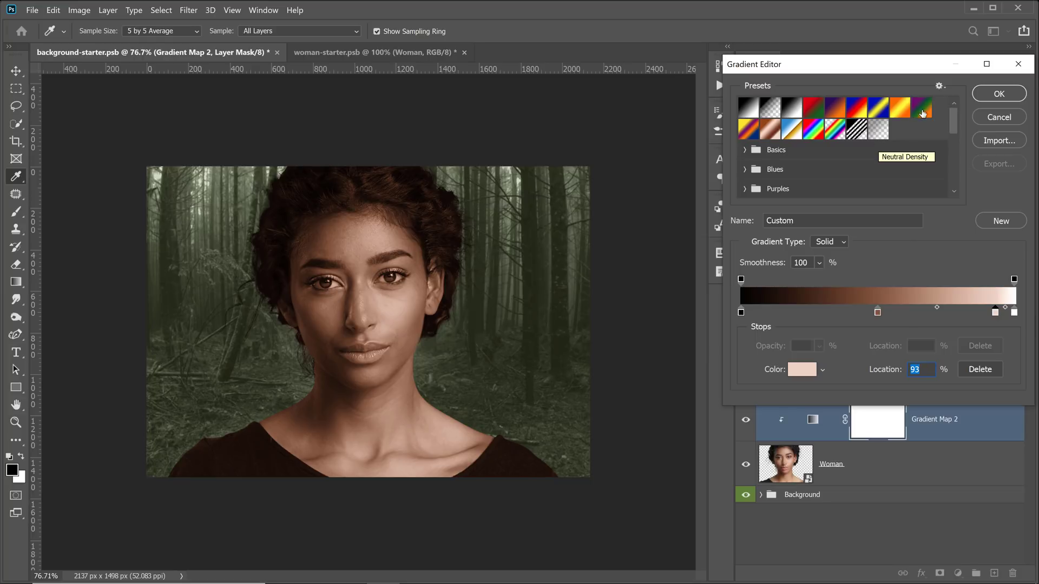
left_click(999, 95)
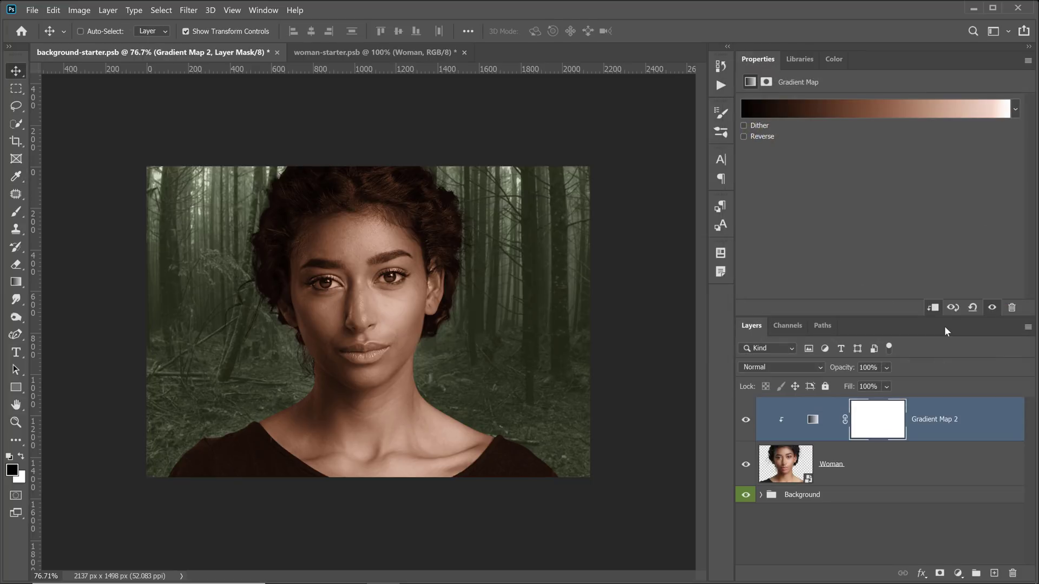
Step: With a small soft brush, paint black on the Gradient Map 2 mask over the image-left eye to restore its original color
key("z")
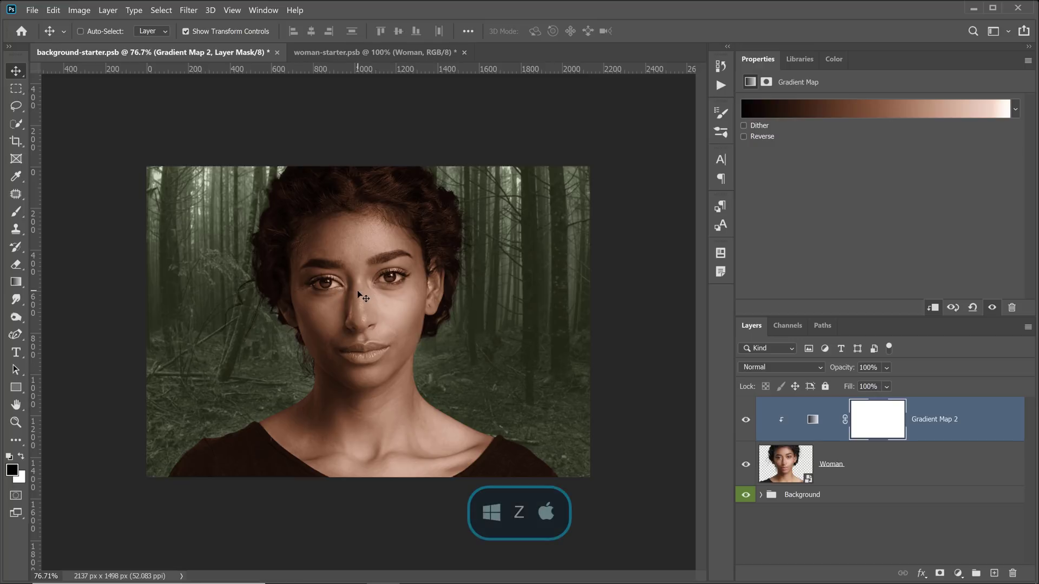
left_click(319, 302)
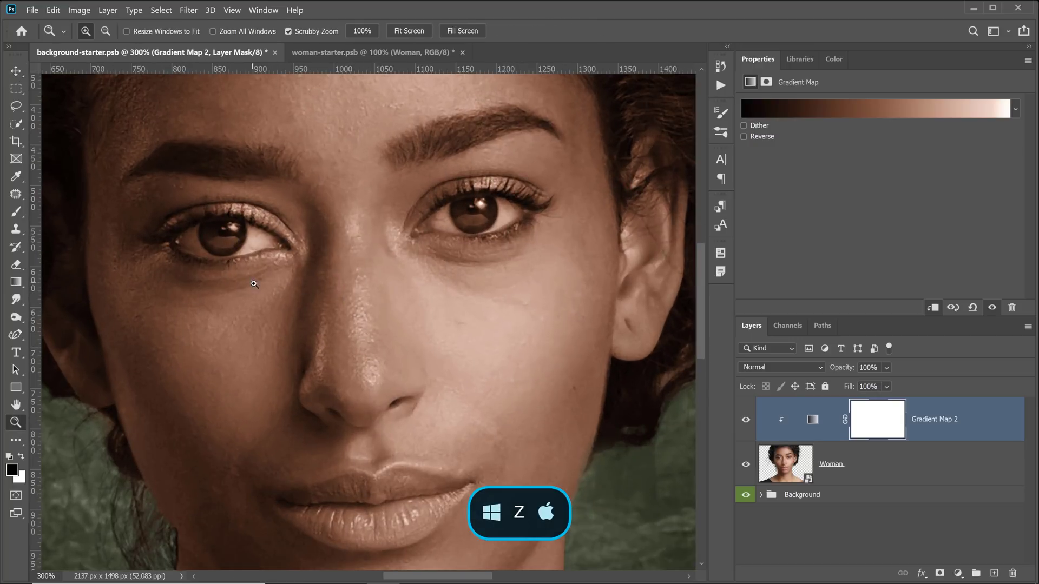
left_click(251, 241)
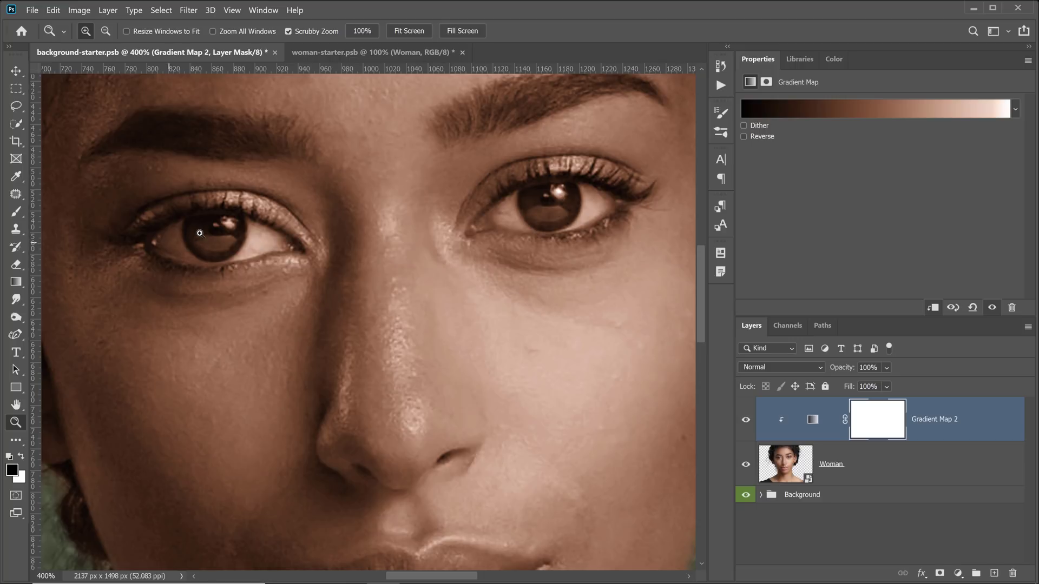
left_click(15, 214)
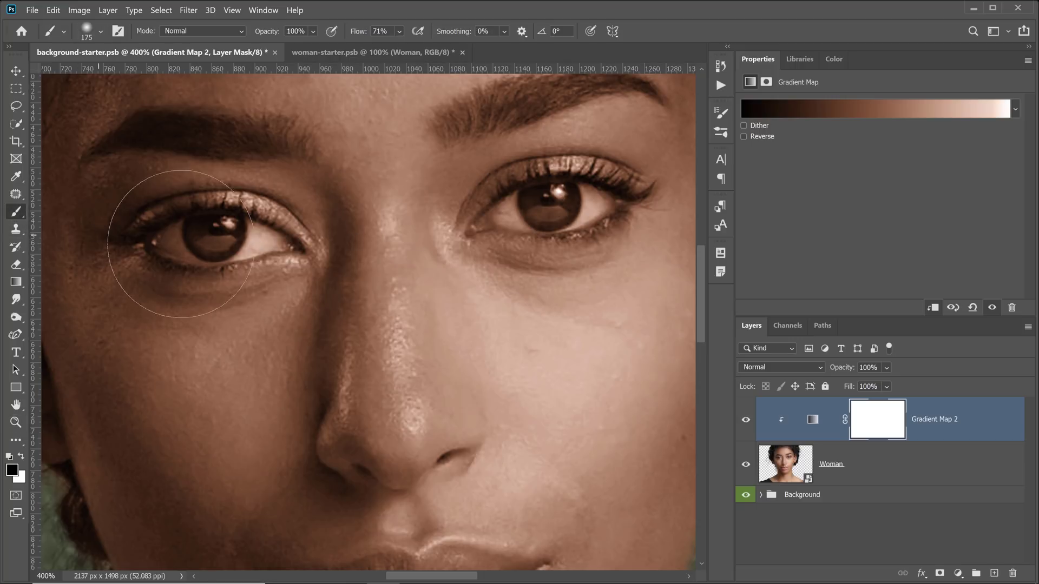
key("bracketleft")
key("bracketleft")
key("bracketleft")
key("bracketleft")
key("bracketleft")
key("bracketleft")
key("bracketleft")
key("bracketleft")
key("bracketleft")
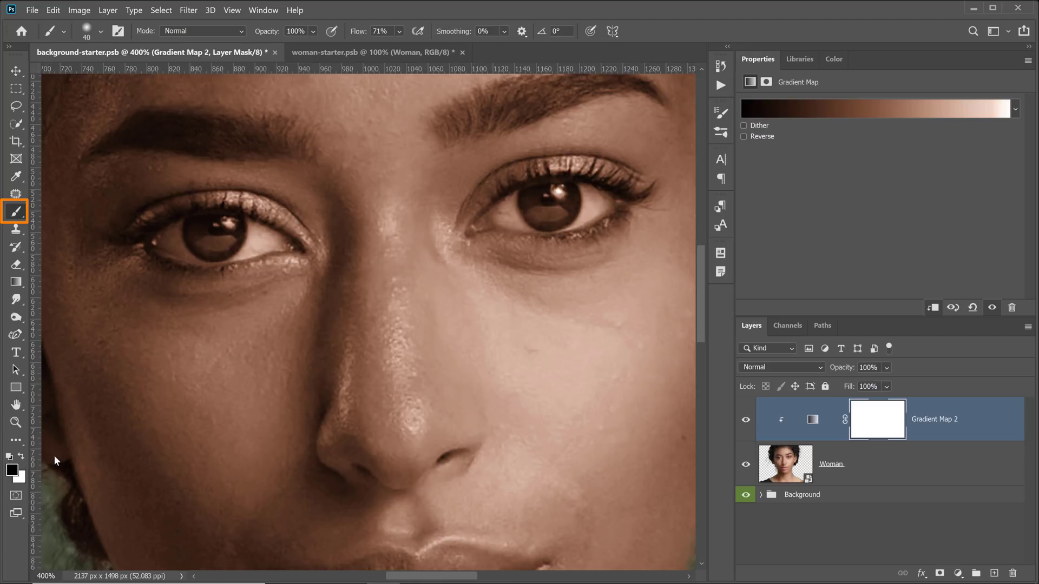
key("bracketleft")
mouse_move(251, 245)
left_mouse_down()
mouse_move(186, 246)
mouse_move(262, 236)
mouse_move(284, 246)
left_mouse_up()
Step: Mask the Gradient Map off the image-right eye with a 20 px black brush
key("bracketleft")
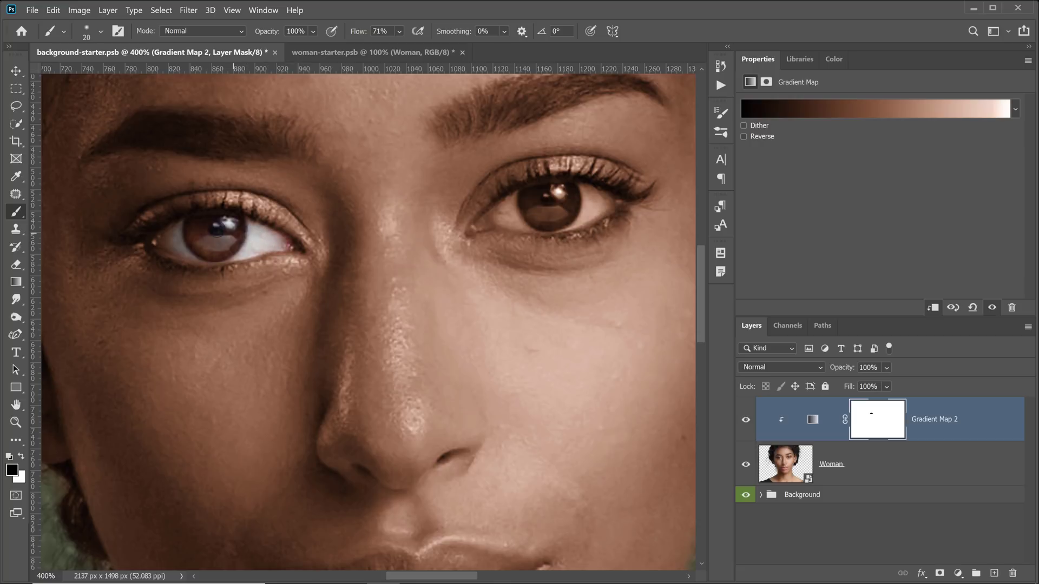
mouse_move(516, 219)
left_mouse_down()
mouse_move(491, 218)
mouse_move(560, 192)
mouse_move(609, 203)
mouse_move(503, 221)
mouse_move(608, 201)
left_mouse_up()
left_click_drag(505, 218, 480, 225)
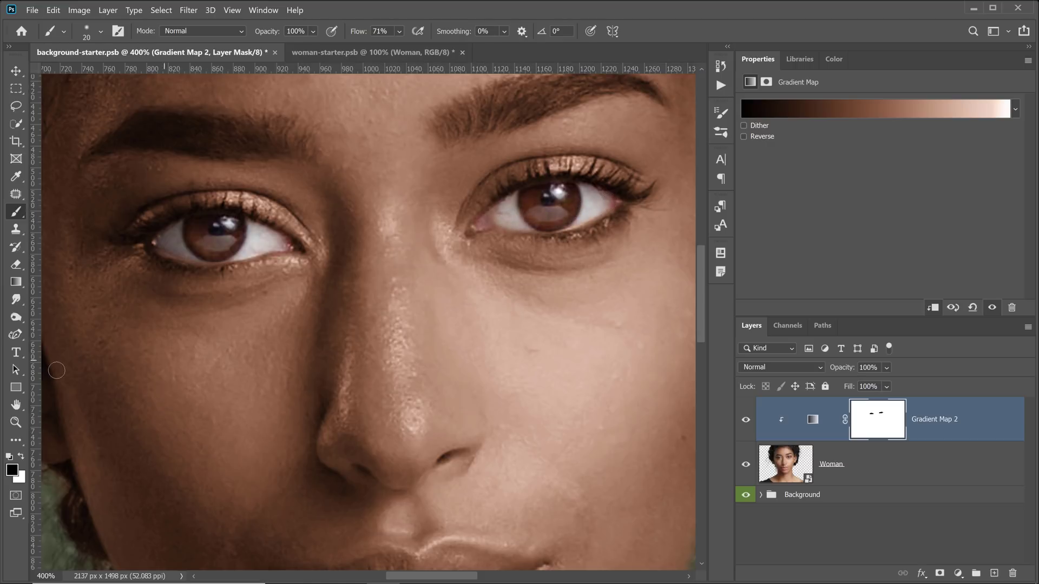
left_click(23, 407)
double_click(24, 407)
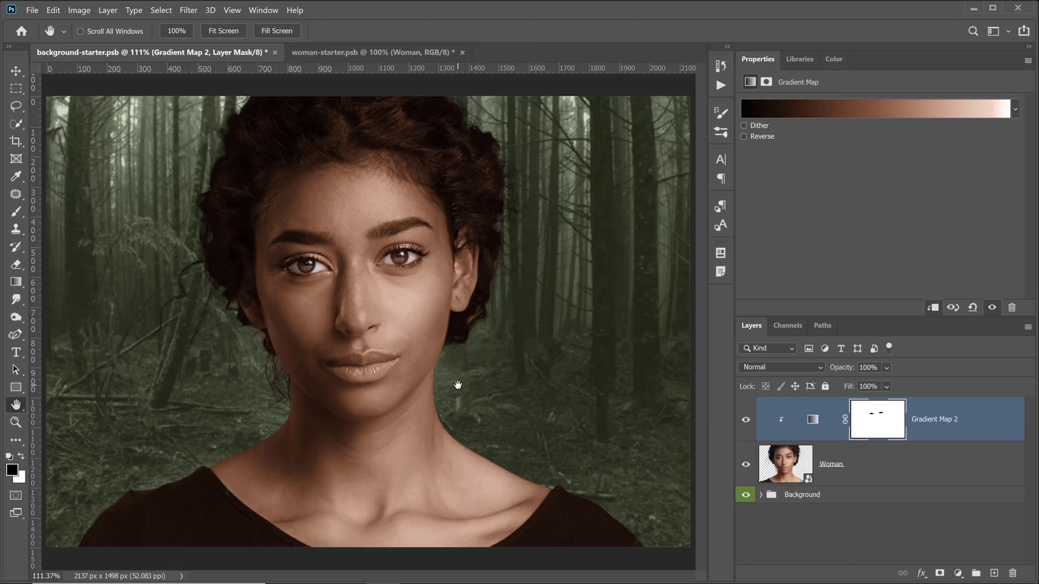
Step: Add a Levels adjustment layer clipped to the Woman layer and set its midtone input to 0.85
left_click(861, 474)
left_click(958, 573)
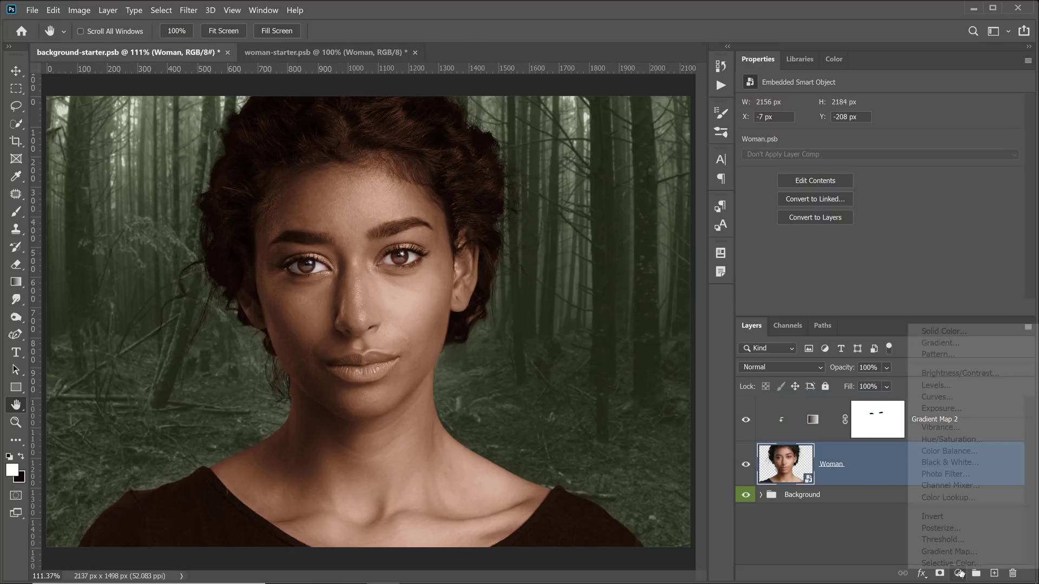
left_click(952, 385)
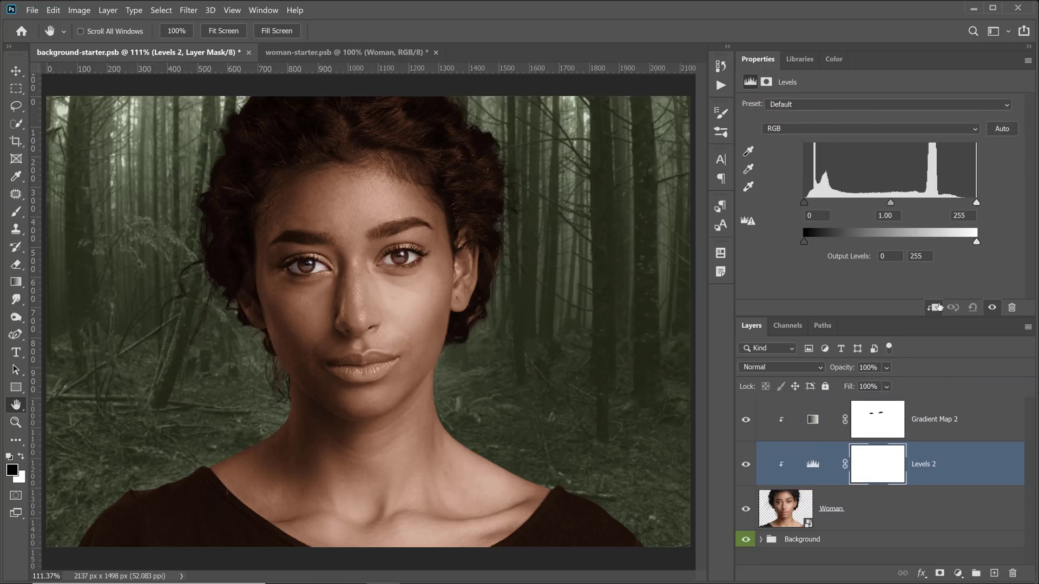
left_click_drag(890, 203, 890, 204)
mouse_move(891, 205)
left_mouse_down()
mouse_move(882, 207)
mouse_move(897, 211)
left_mouse_up()
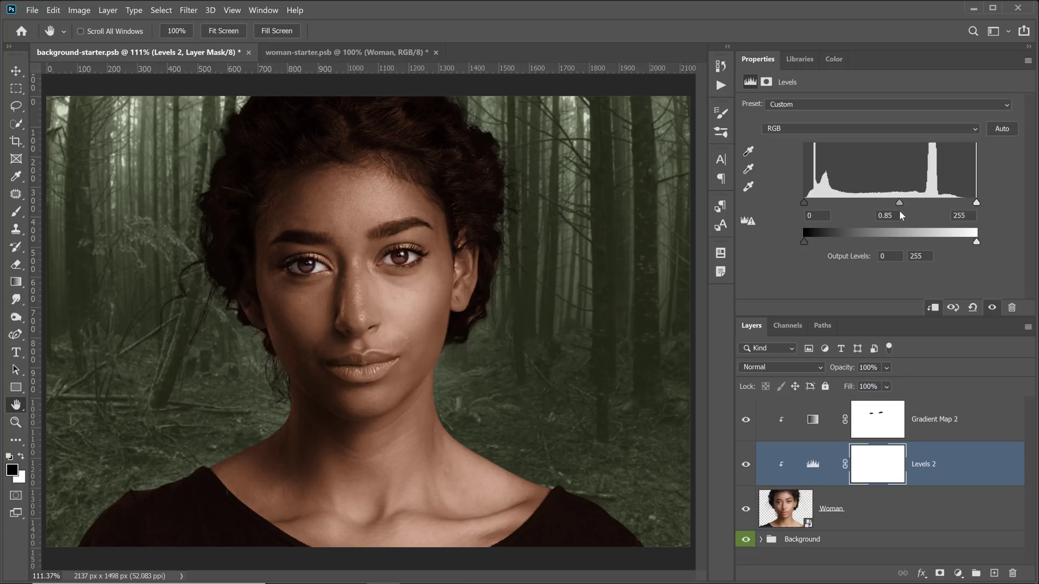
Step: Set the Levels 2 black input level to 9 and the white output level to 243
mouse_move(805, 204)
left_mouse_down()
mouse_move(815, 202)
mouse_move(803, 197)
left_mouse_up()
left_click_drag(807, 204, 809, 203)
left_click_drag(809, 203, 810, 203)
left_click_drag(977, 245, 970, 247)
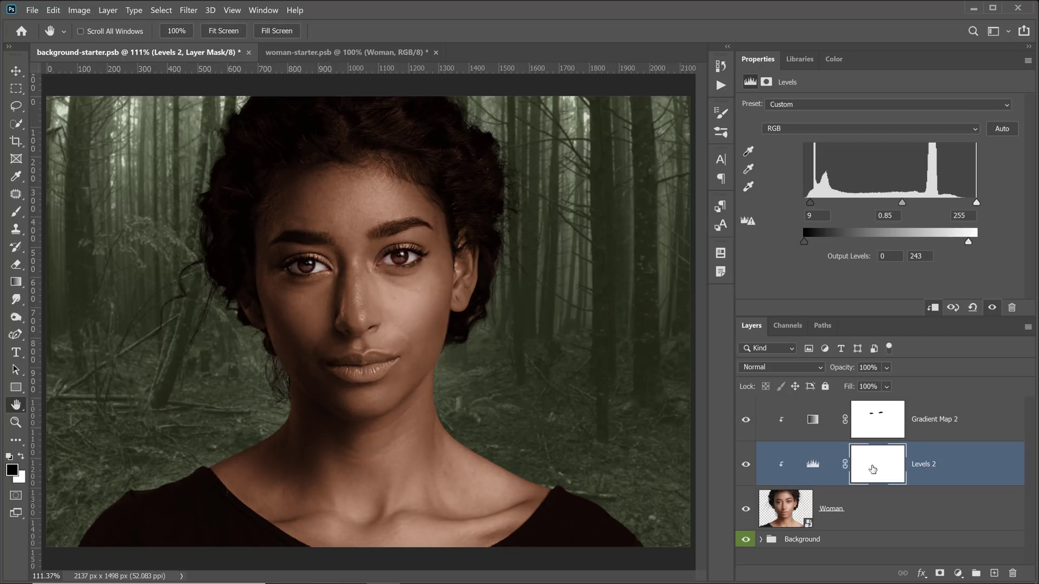
Step: Group the Gradient Map 2, Levels 2 and Woman layers and name the group Model
left_click(814, 420)
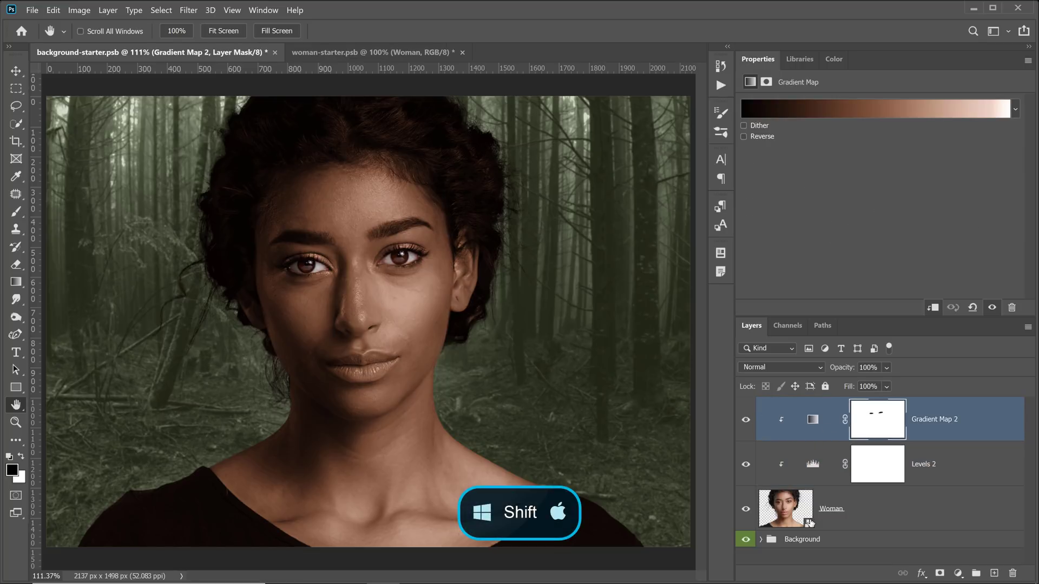
left_click(860, 519, "shift")
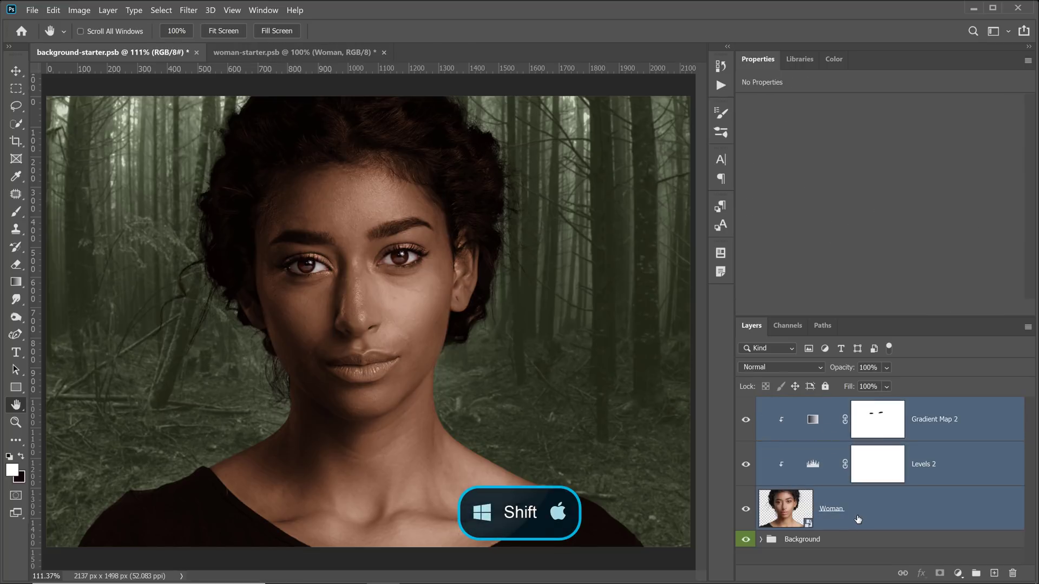
key("ctrl+g")
double_click(798, 406)
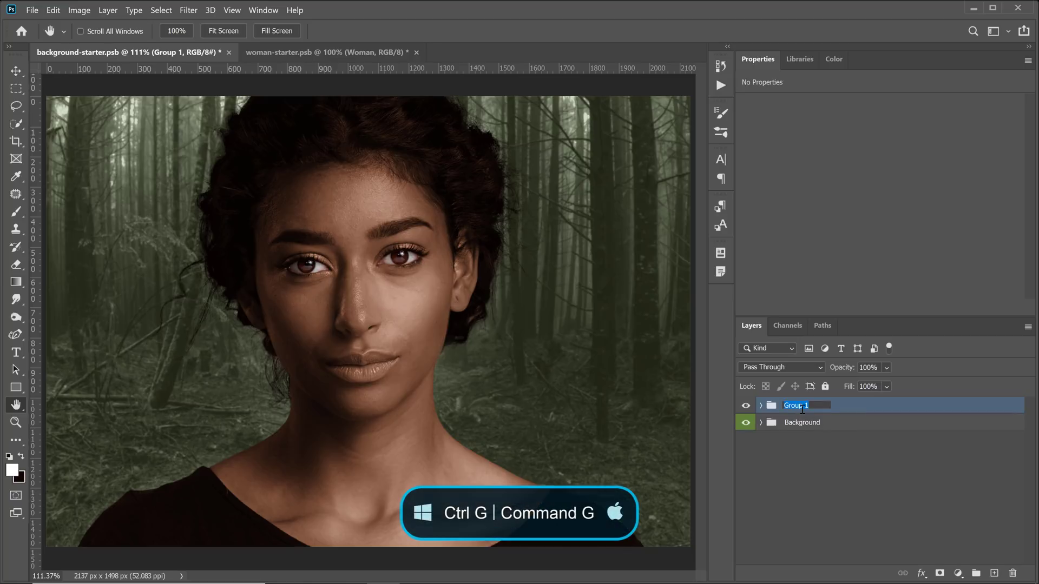
type("Model")
key("Return")
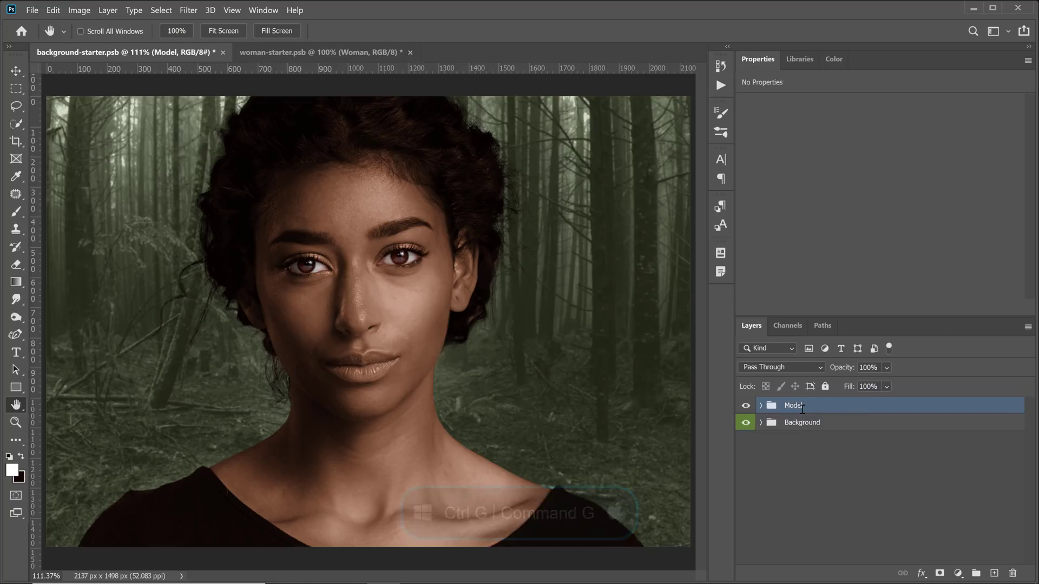
Step: Label the Model group red and toggle its visibility to compare the image with and without it
right_click(843, 408)
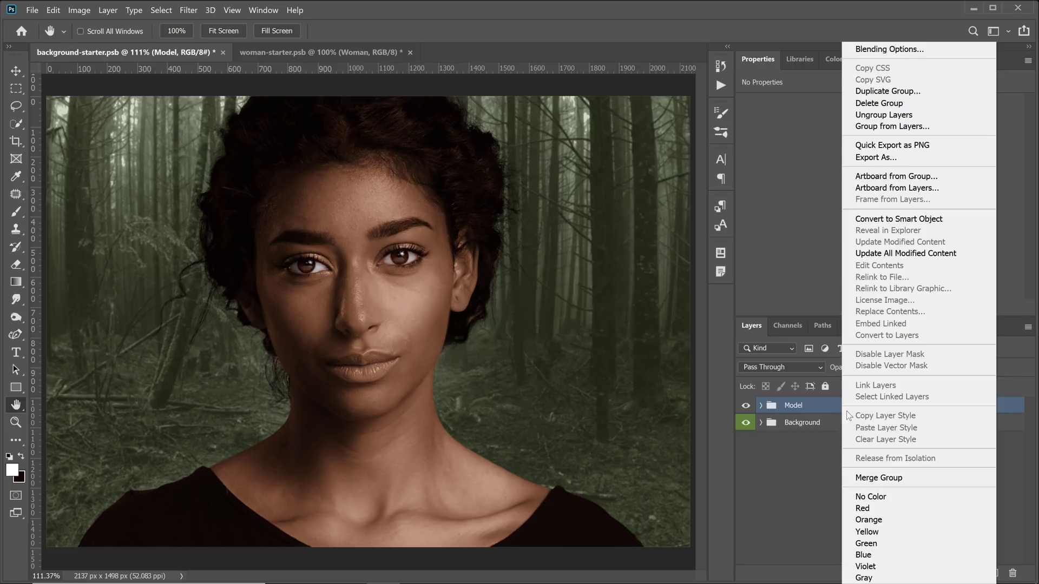
left_click(863, 510)
left_click(745, 407)
left_click(746, 407)
left_click(746, 408)
left_click(746, 409)
Step: Scale the Highlight layer inside the Background group proportionally to about 140% around its center
left_click(761, 423)
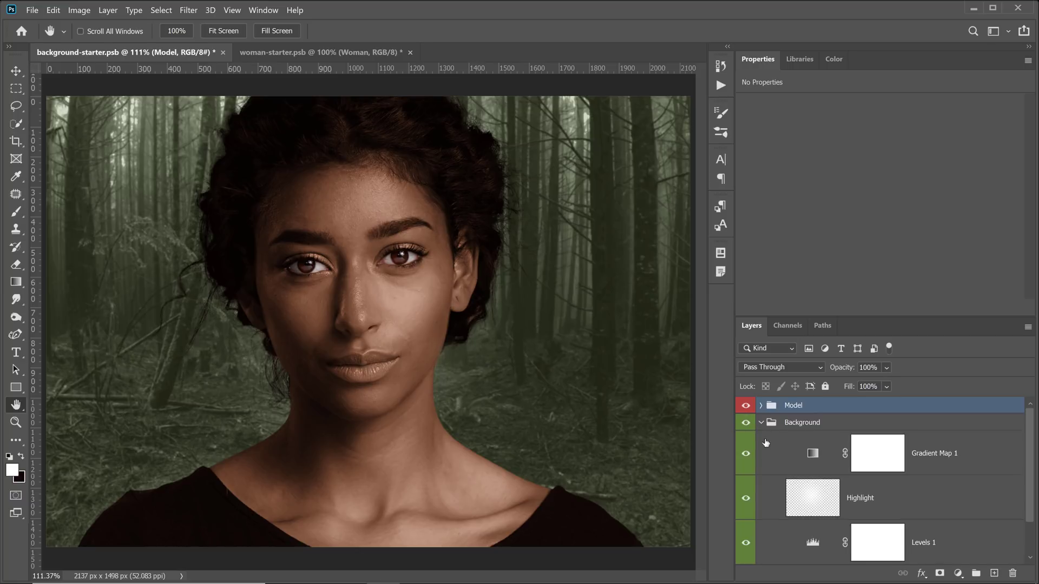
left_click(826, 495)
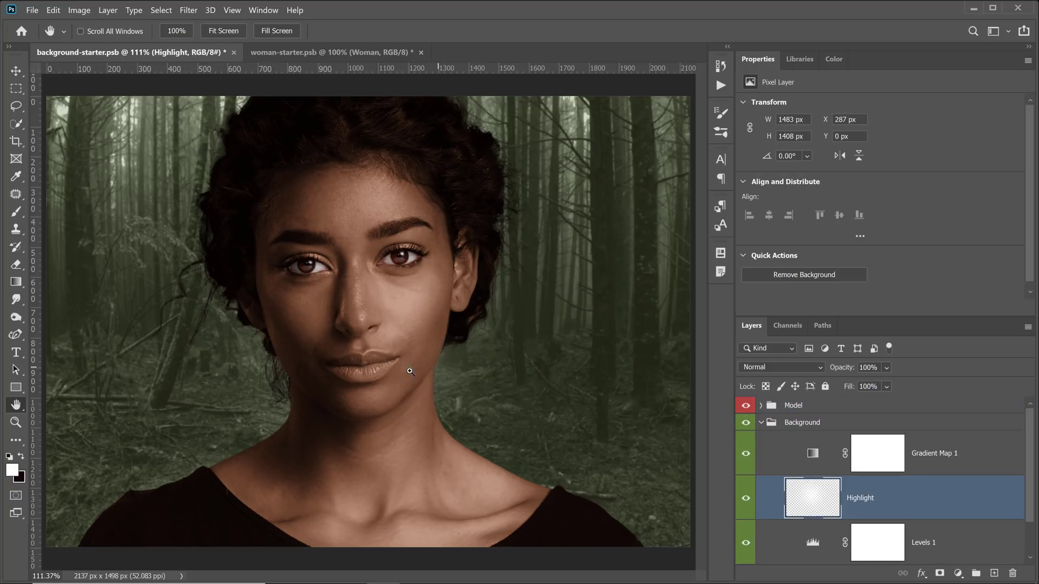
key("ctrl+t")
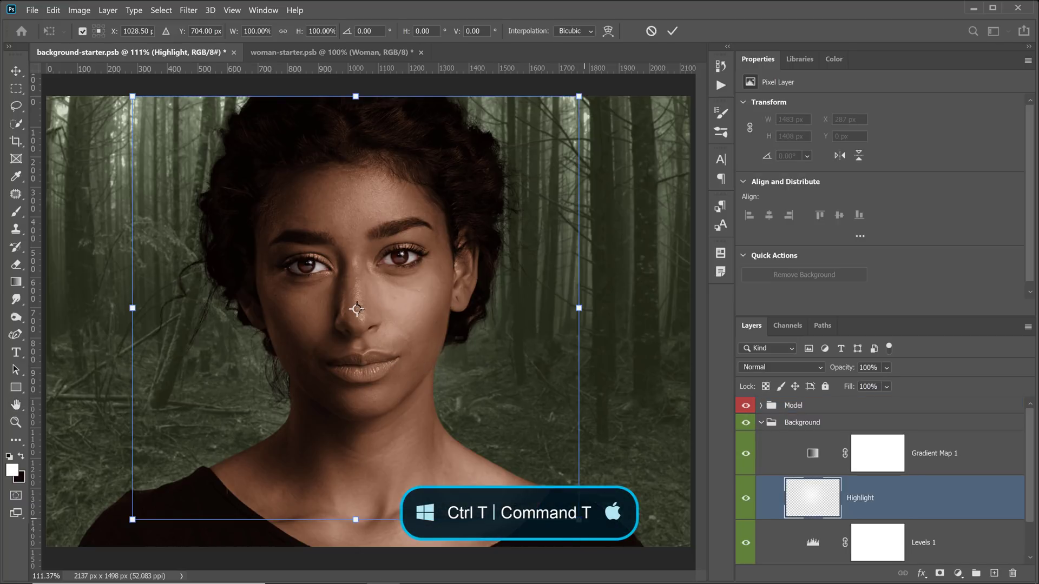
left_click_drag(579, 520, 695, 583)
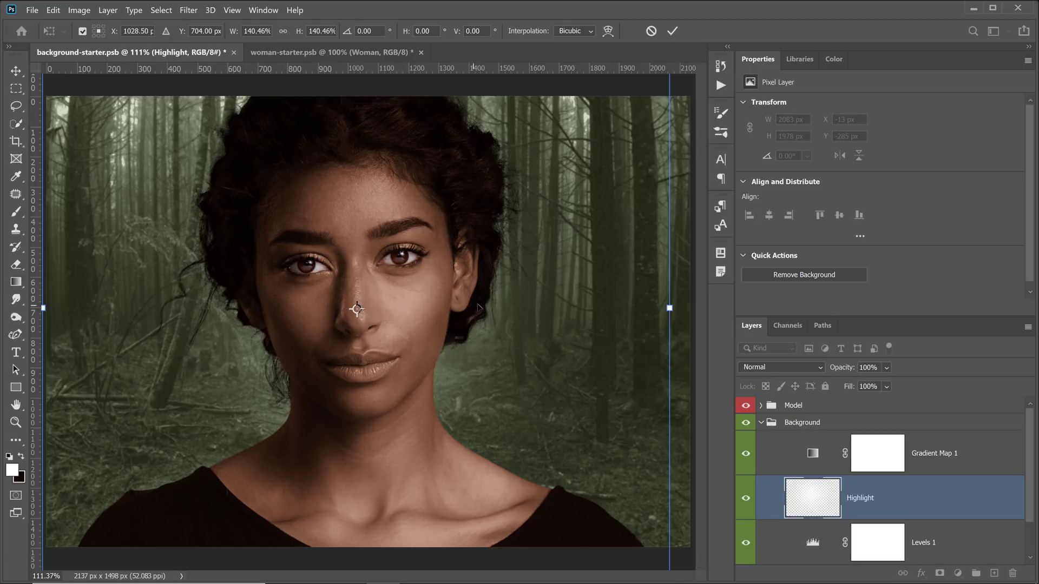
key("Return")
key("h")
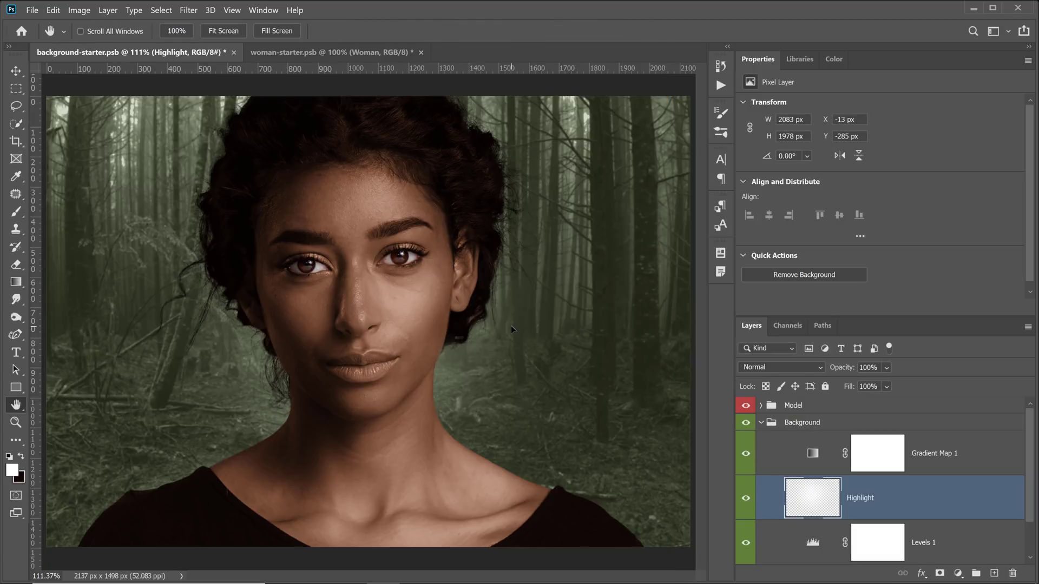
Step: Convert the Model and Background groups together into a single smart object and open its contents for editing
left_click(761, 424)
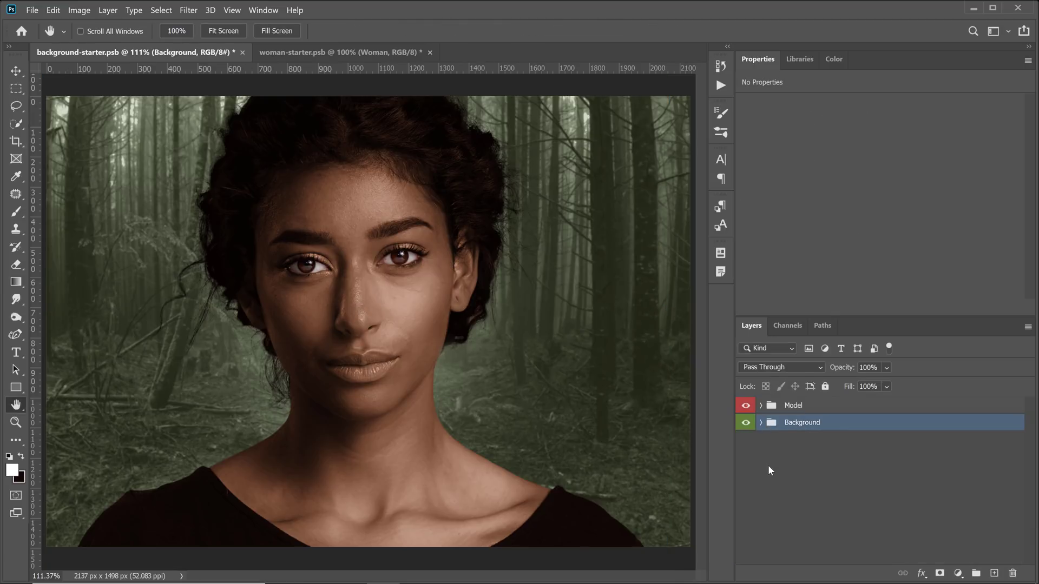
left_click(818, 411, "shift")
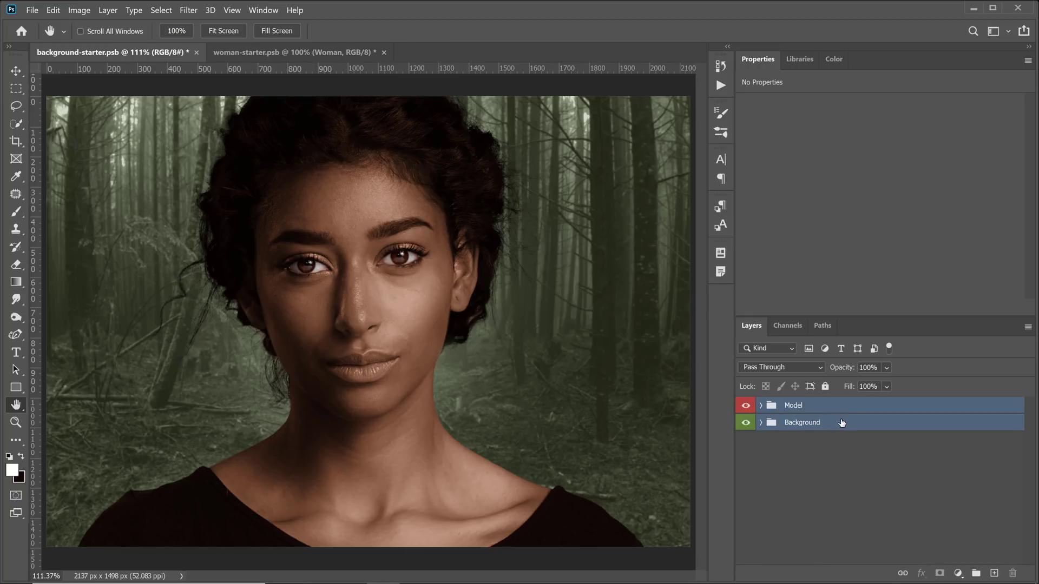
right_click(841, 422)
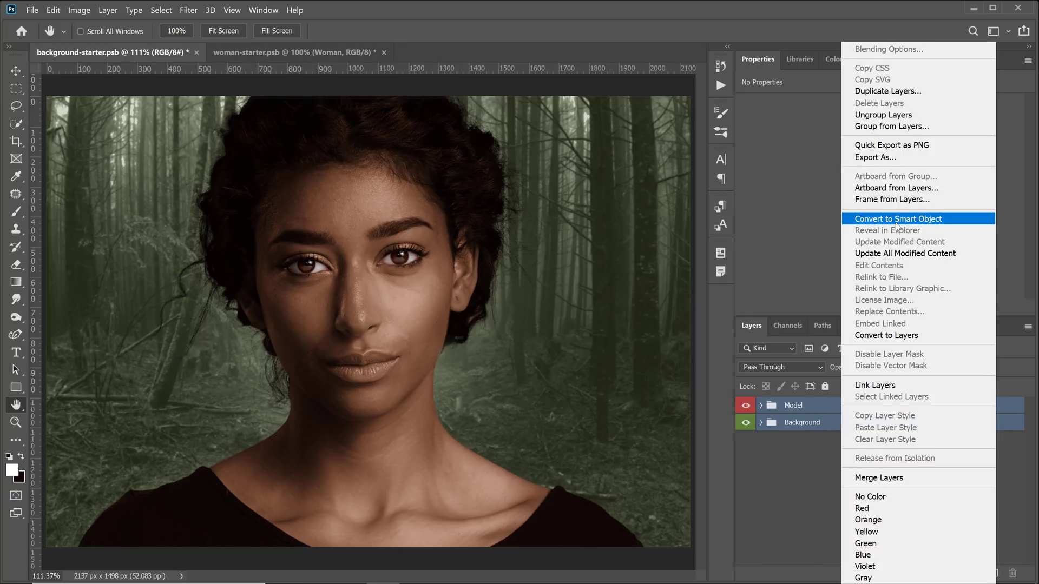
left_click(897, 220)
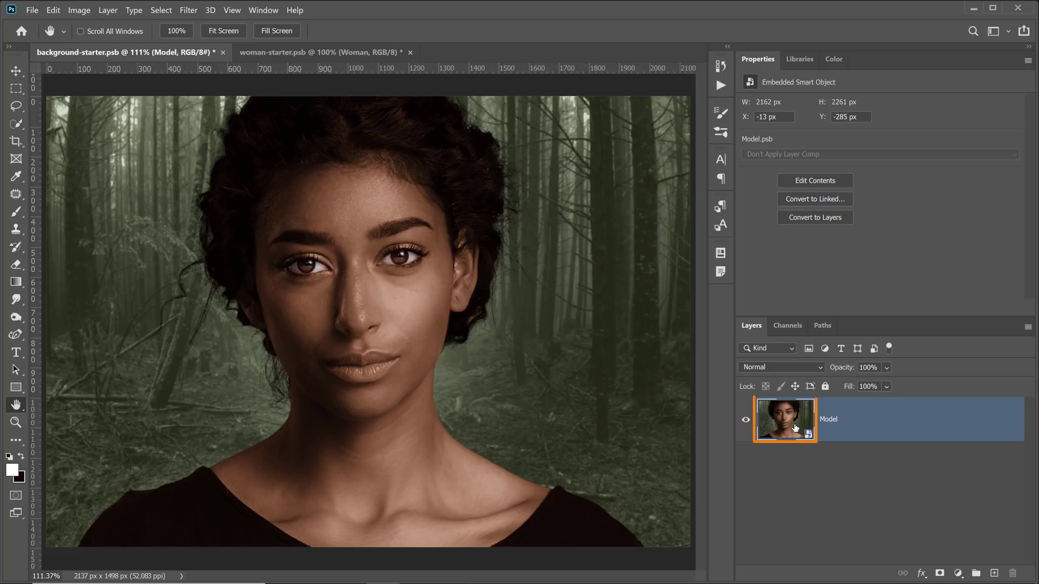
double_click(795, 428)
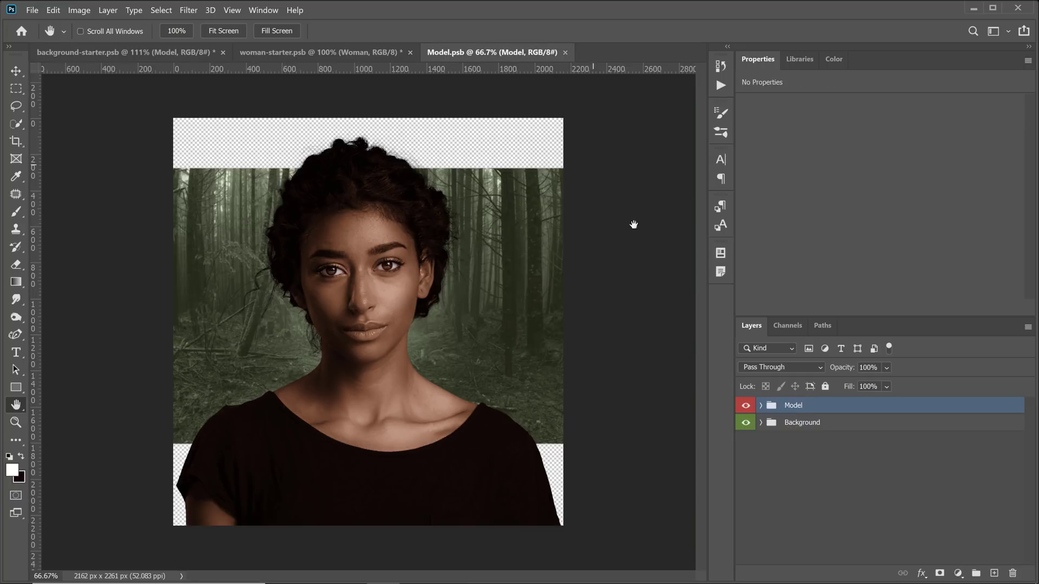
Step: Crop the smart object's canvas from above, aligning the crop's upper edge precisely with the top of the forest image
left_click(21, 143)
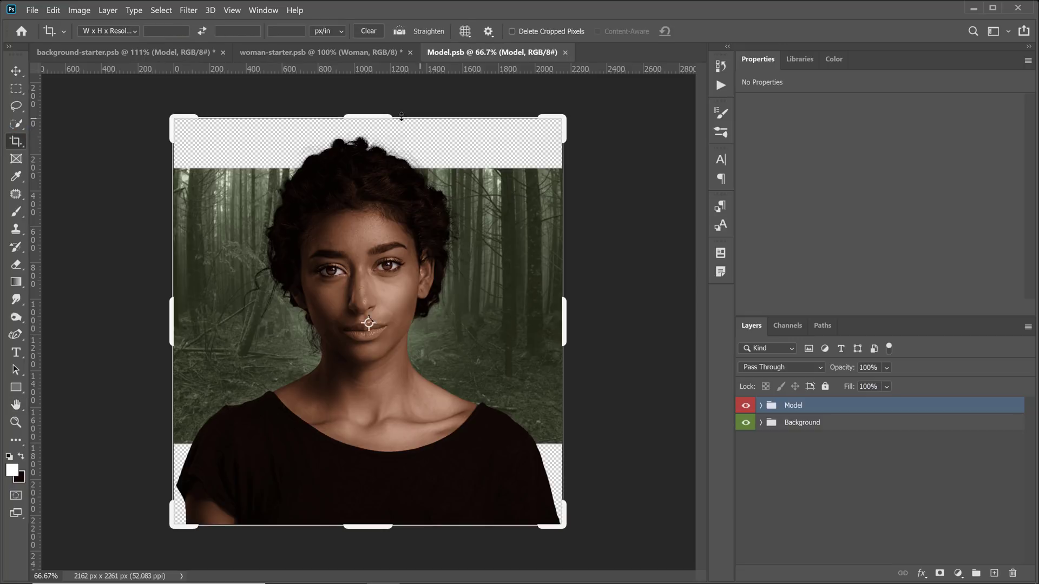
left_click_drag(373, 115, 371, 139)
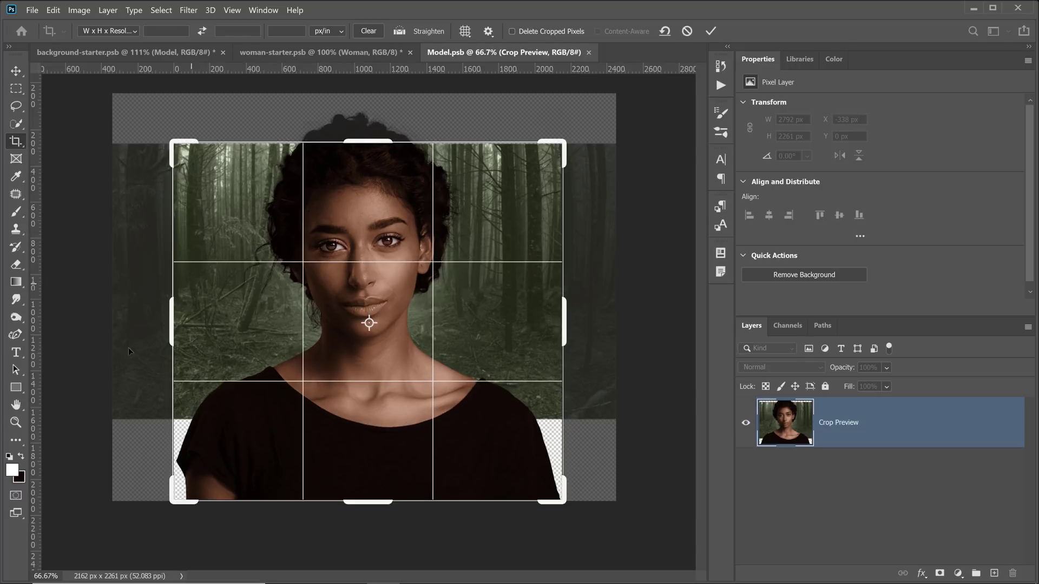
key("z")
left_click_drag(253, 180, 284, 116)
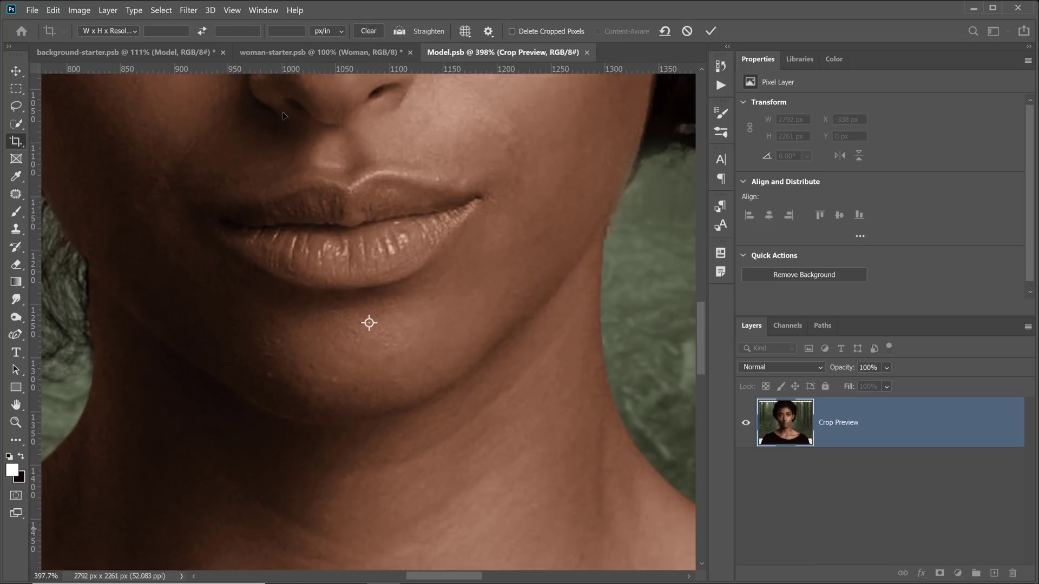
scroll(291, 121, "up", 10)
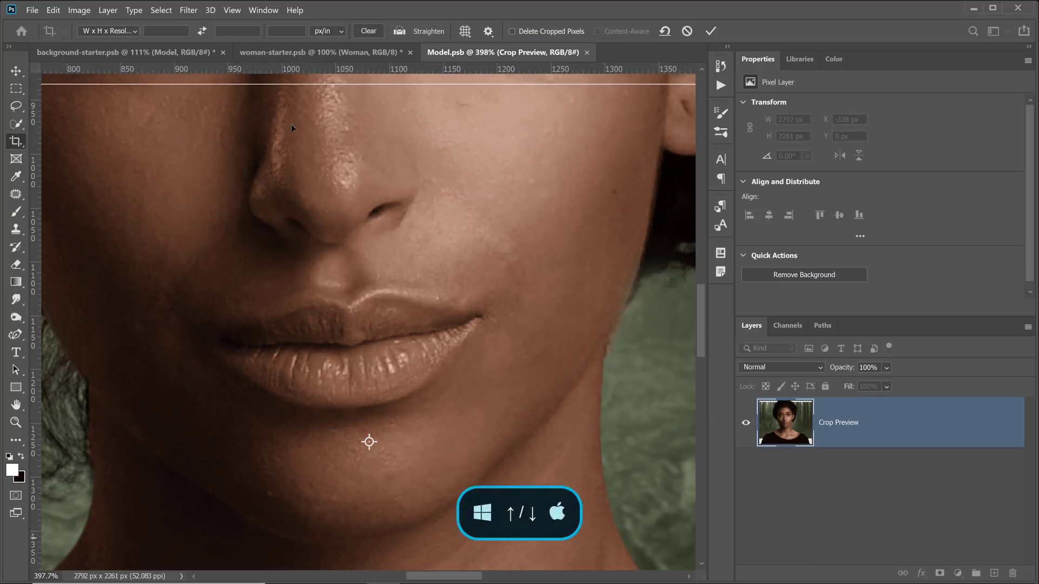
scroll(291, 143, "up", 10)
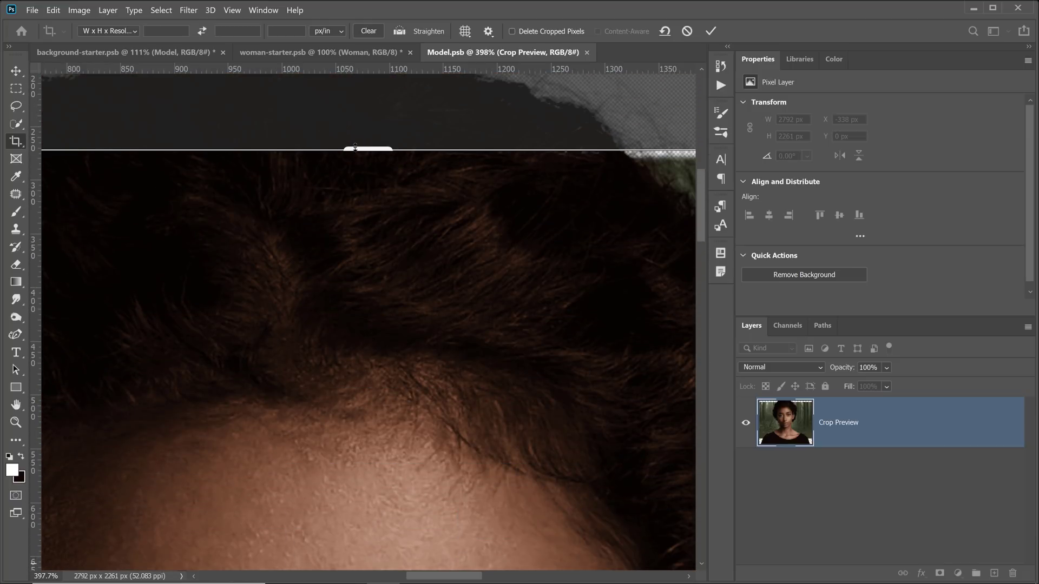
scroll(355, 147, "up", 10)
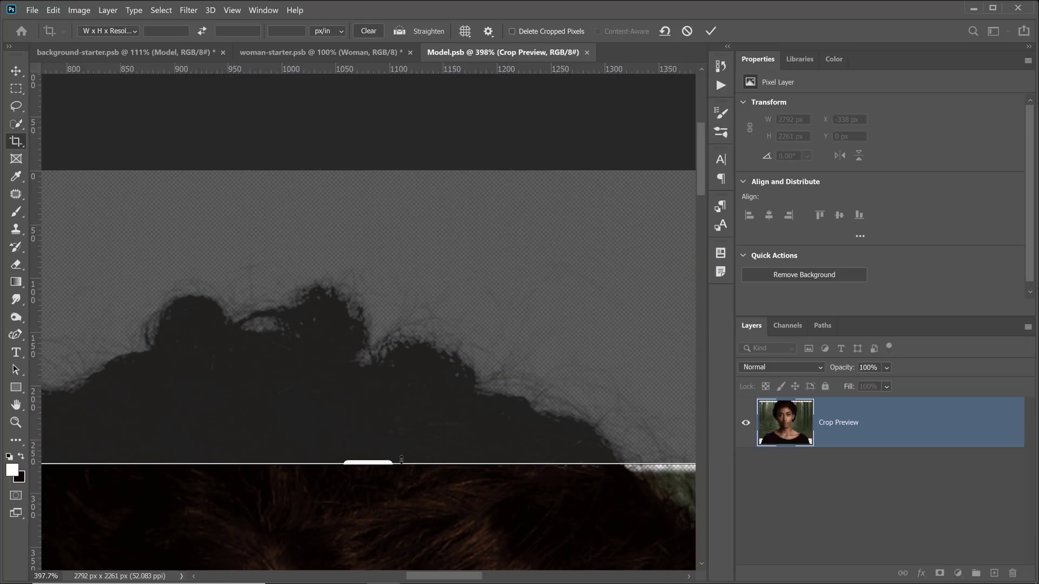
left_click_drag(388, 502, 386, 500)
Step: Align the crop's lower edge with the bottom of the woman's shirt and apply the crop
scroll(359, 524, "down", 15)
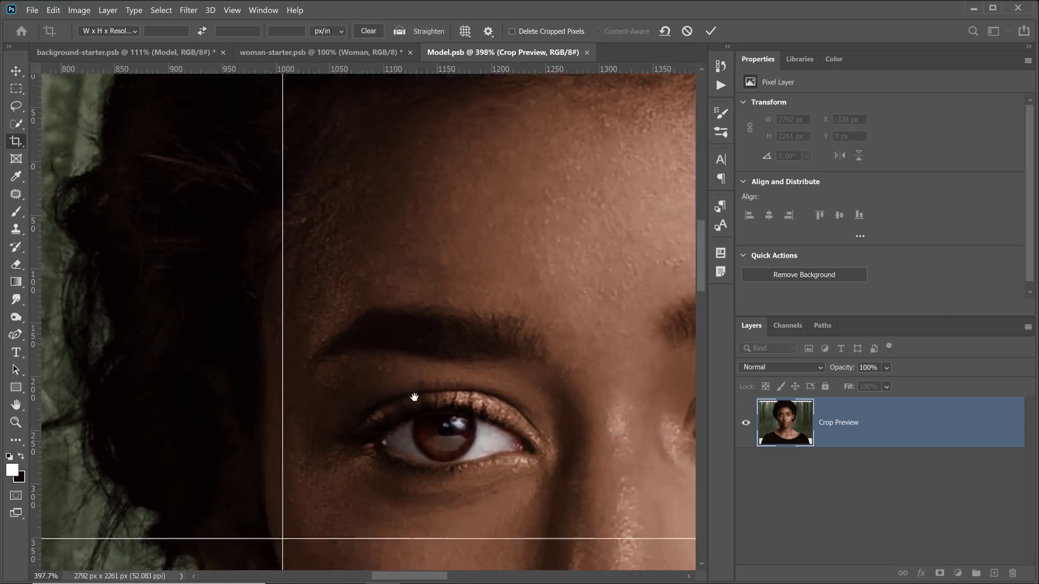
scroll(353, 318, "down", 10)
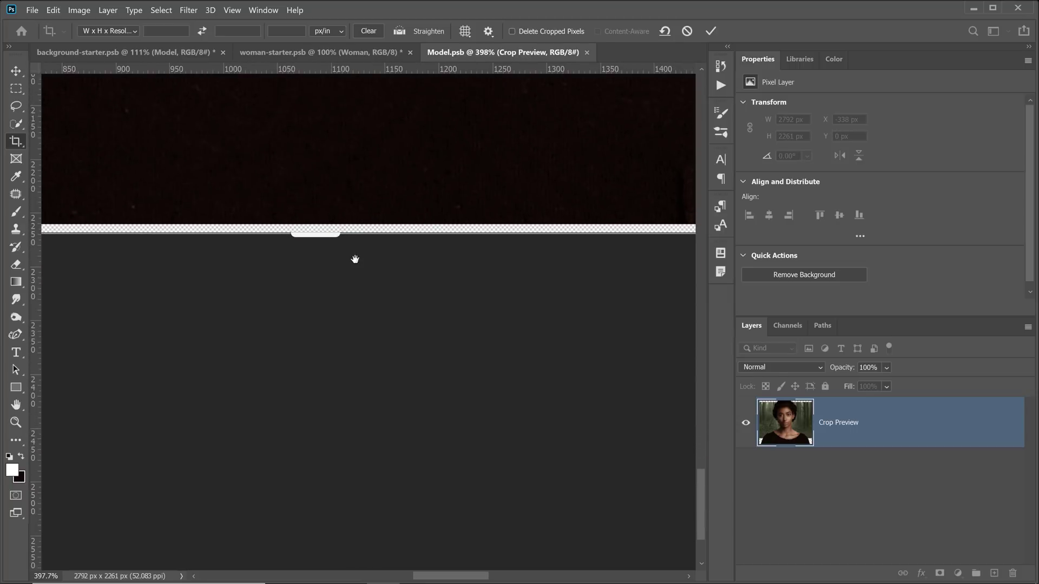
mouse_move(327, 240)
left_mouse_down()
mouse_move(329, 224)
mouse_move(331, 235)
left_mouse_up()
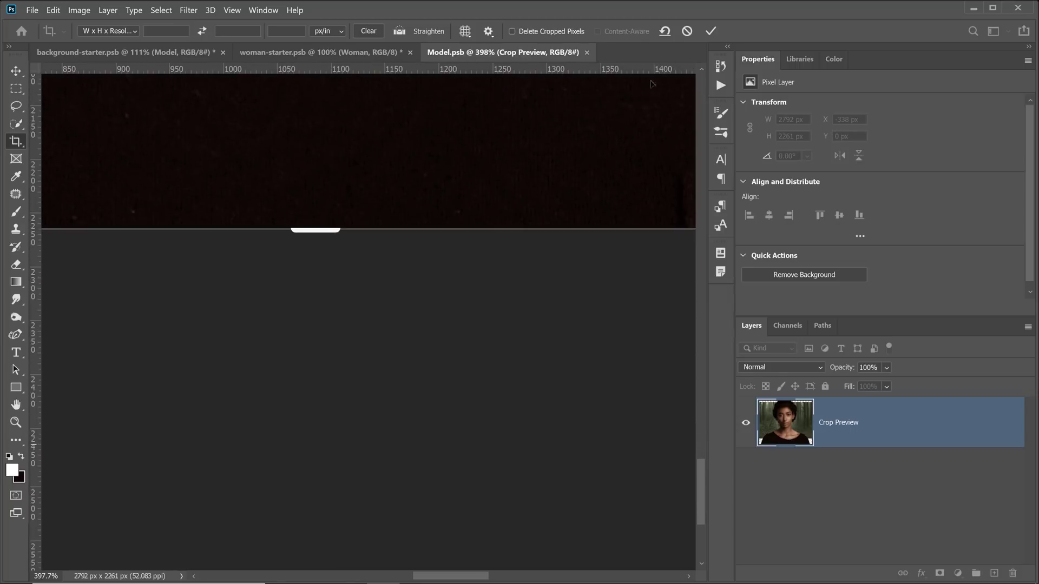
left_click(710, 31)
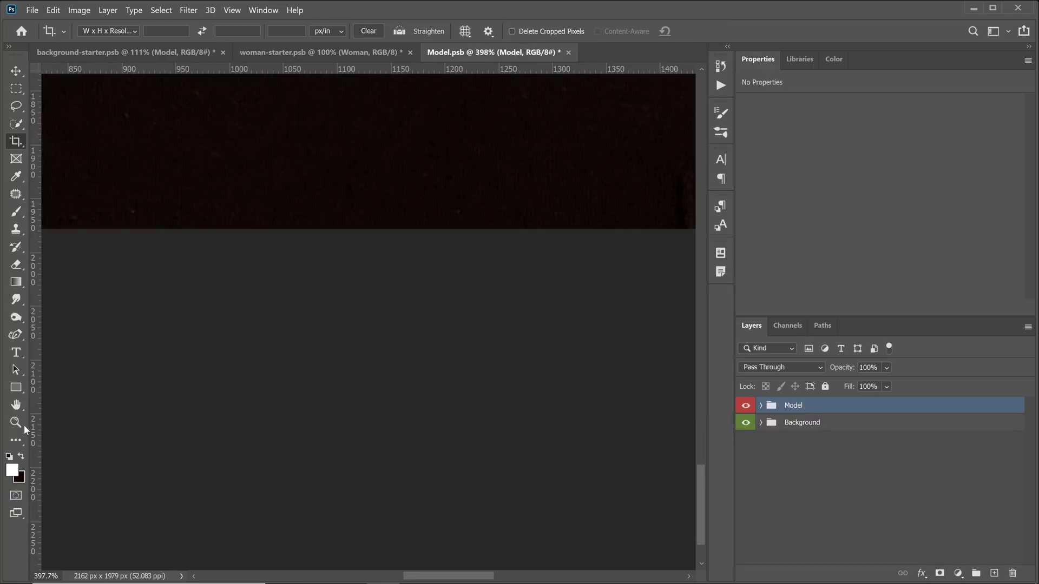
Step: Crop the canvas again from below to the forest image's bottom edge, removing the transparent area around the shirt
double_click(16, 405)
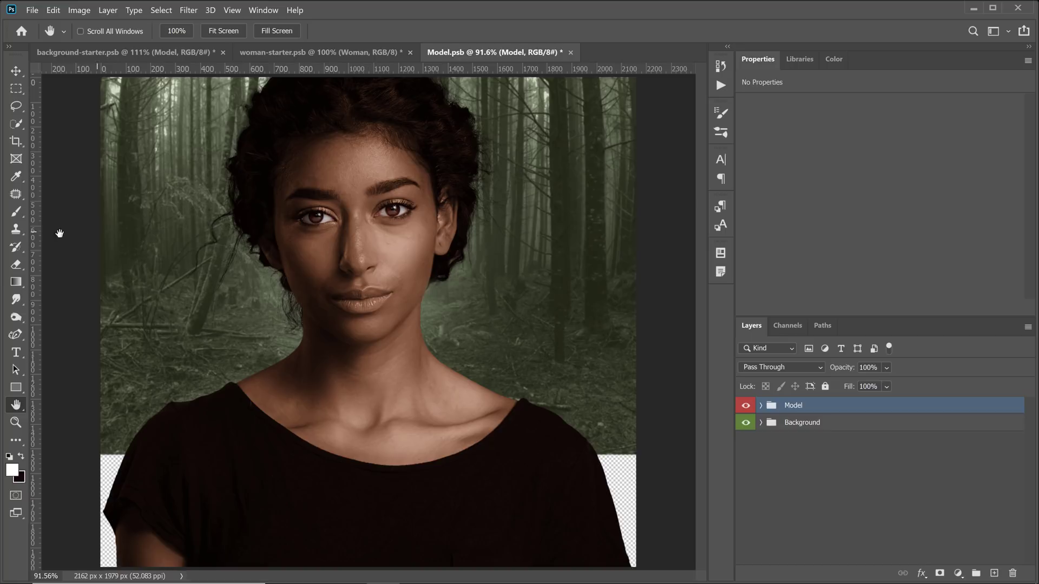
left_click(16, 142)
left_click_drag(370, 565, 379, 510)
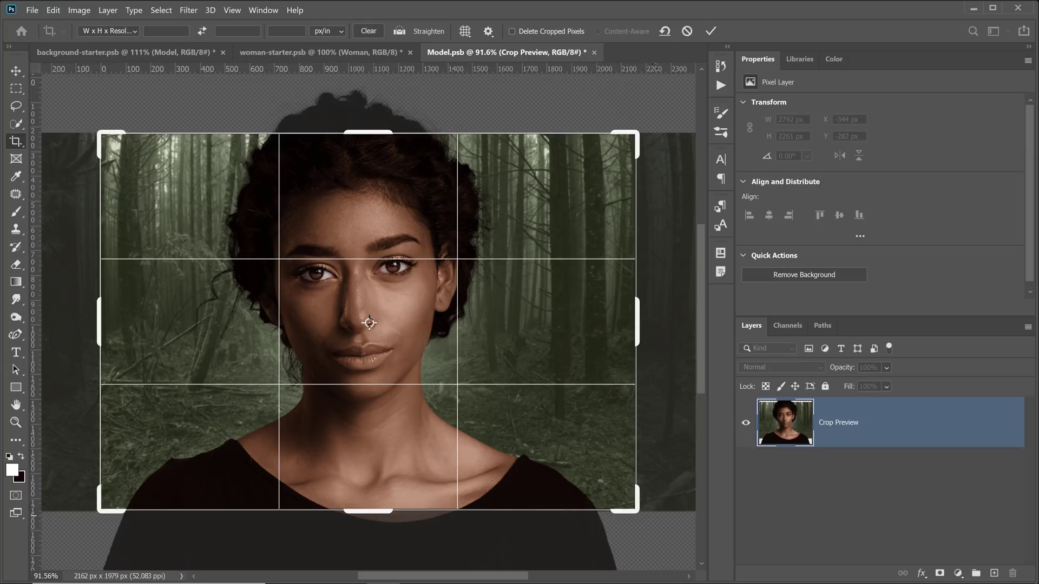
left_click(711, 31)
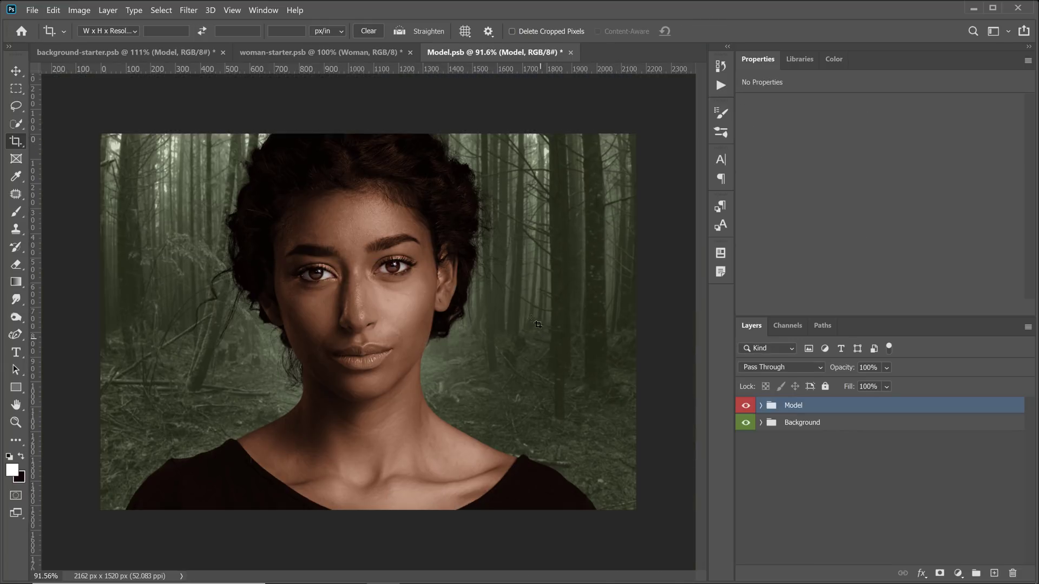
Step: Save and close the smart object's contents, and move the Model layer up until it covers the whole background-starter canvas
left_click(571, 53)
left_click(535, 246)
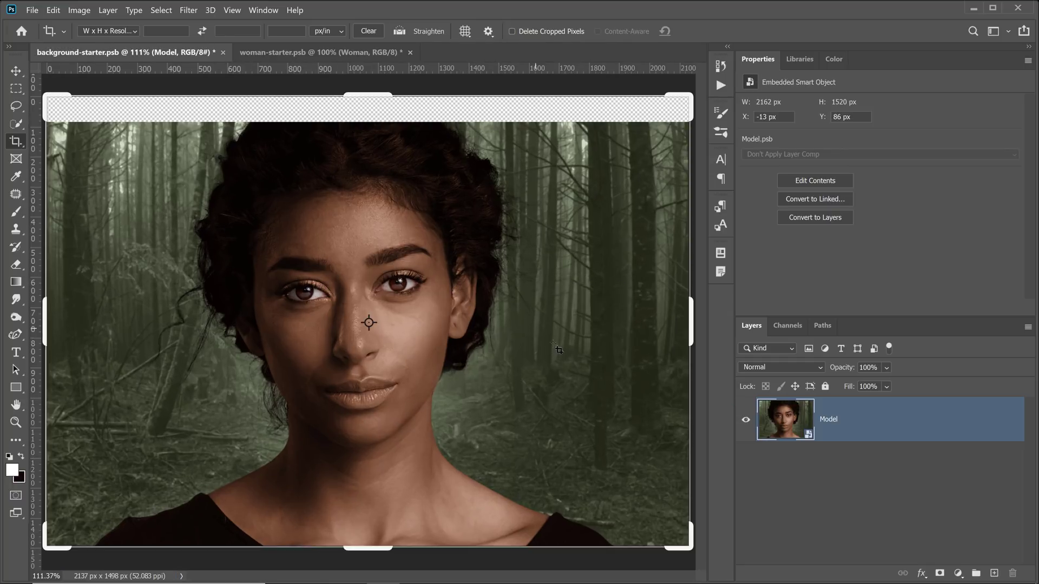
left_click(16, 71)
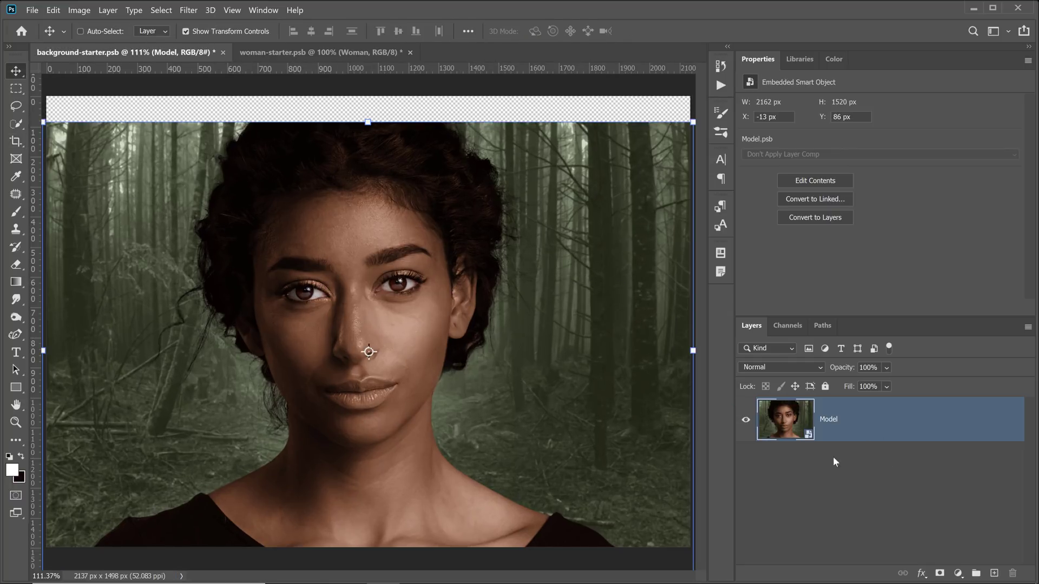
left_click_drag(469, 296, 466, 268)
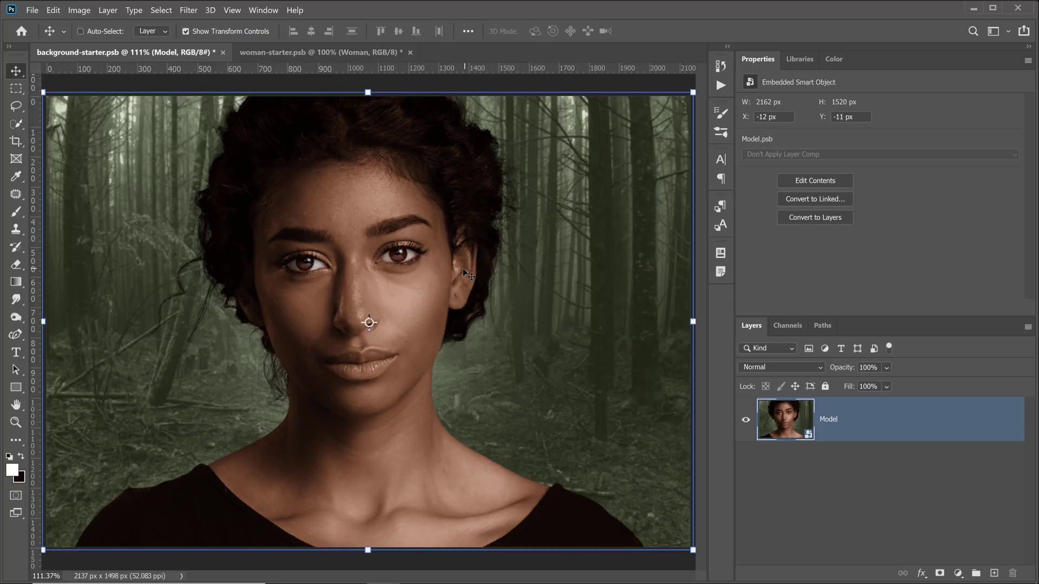
Step: Start the Camera Raw Filter on the Model smart object and set Shadows to -14
left_click(187, 10)
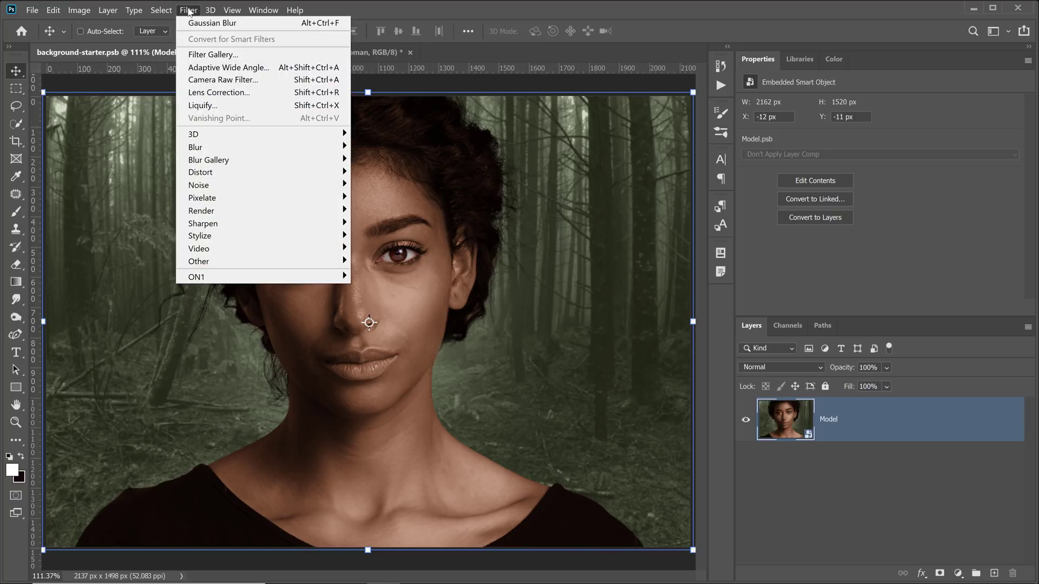
left_click(215, 81)
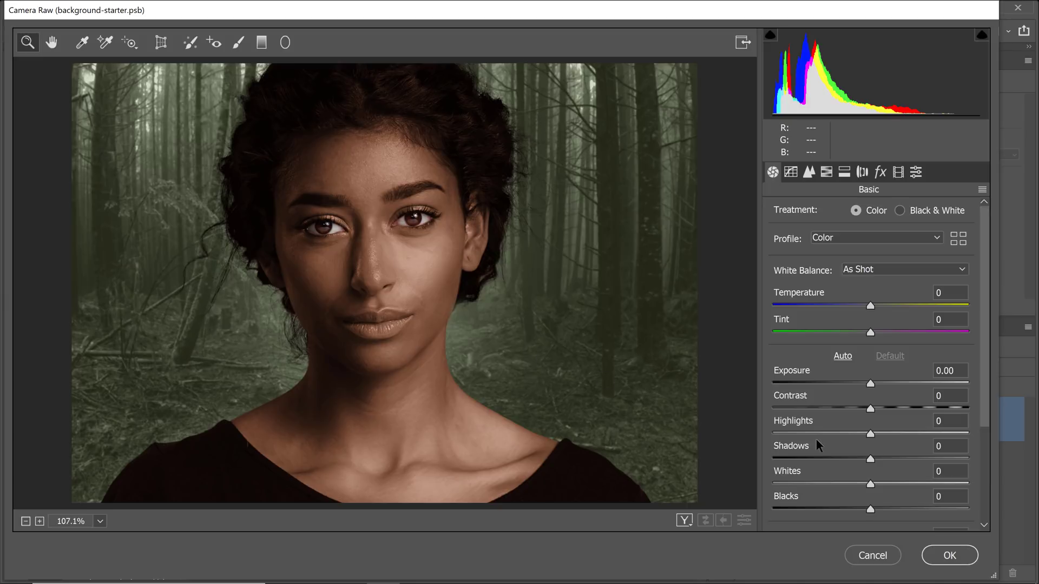
scroll(816, 440, "down", 1)
left_click(870, 421)
mouse_move(871, 422)
left_mouse_down()
mouse_move(842, 421)
mouse_move(865, 422)
mouse_move(856, 422)
left_mouse_up()
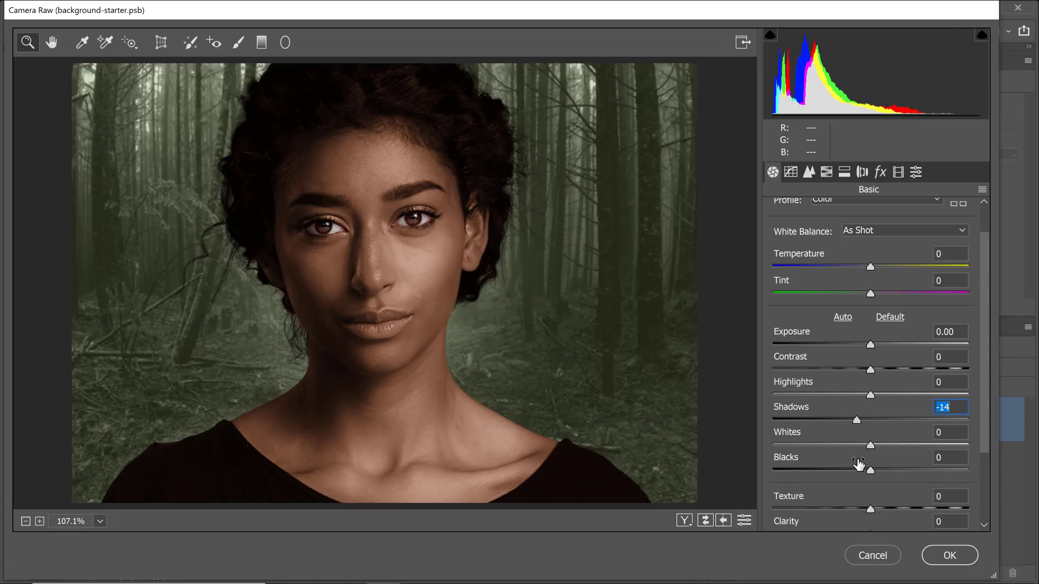
Step: Set Texture to +20 and Clarity to +5 in the Camera Raw Filter
scroll(858, 468, "down", 1)
left_click(872, 470)
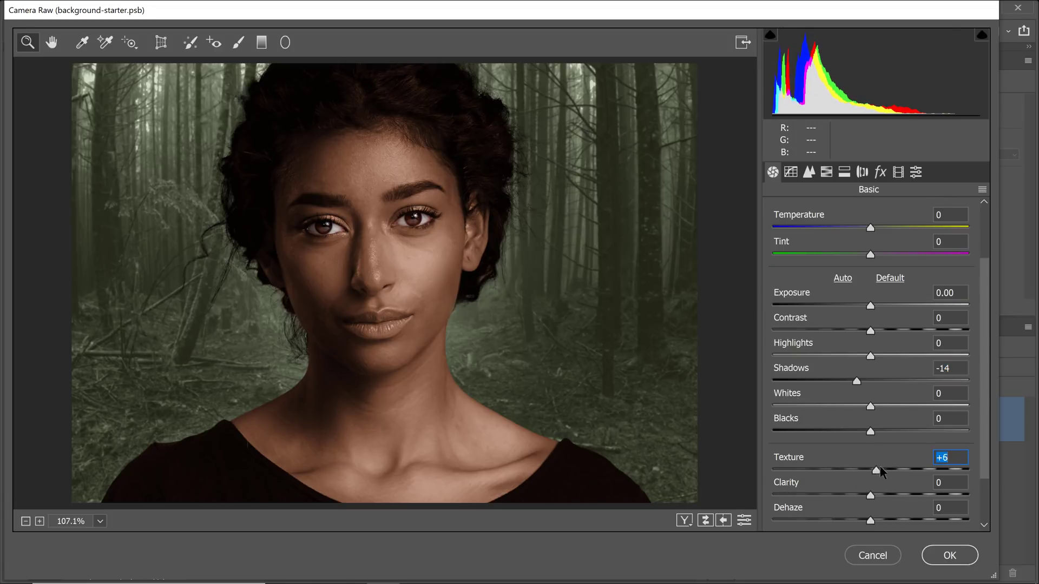
left_click_drag(872, 470, 873, 492)
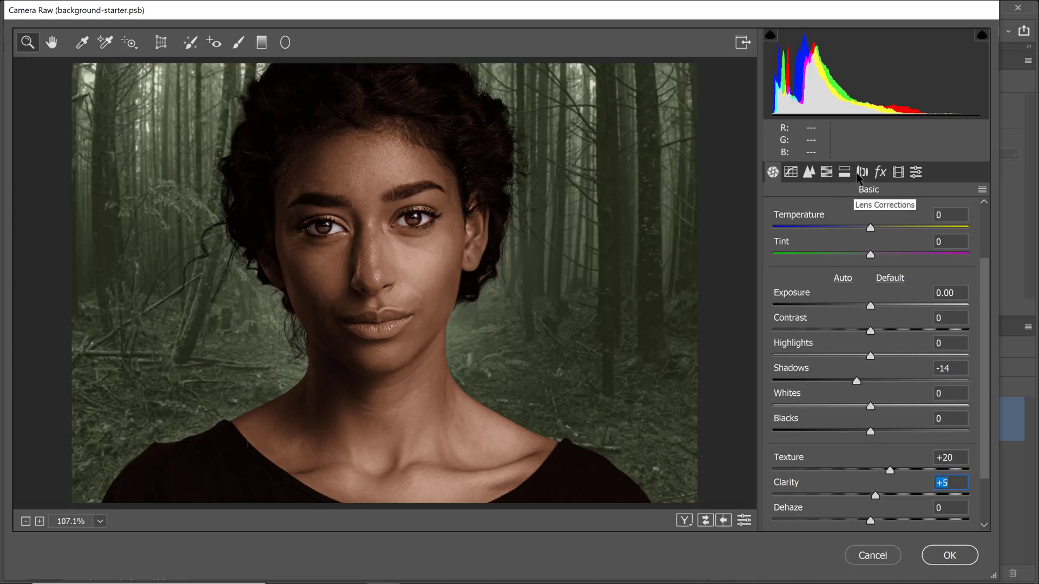
Step: Add grain with an Amount of 4 in the Camera Raw effects, checking it up close on the forest trees
left_click(877, 174)
left_click(624, 260)
left_click(624, 263)
left_click(624, 263)
left_click(625, 263)
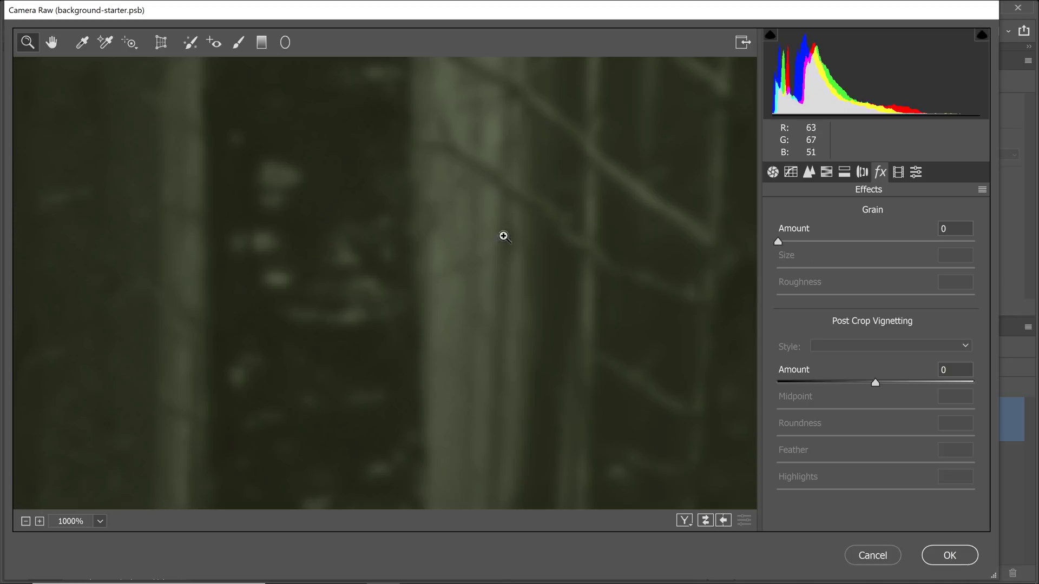
left_click(779, 242)
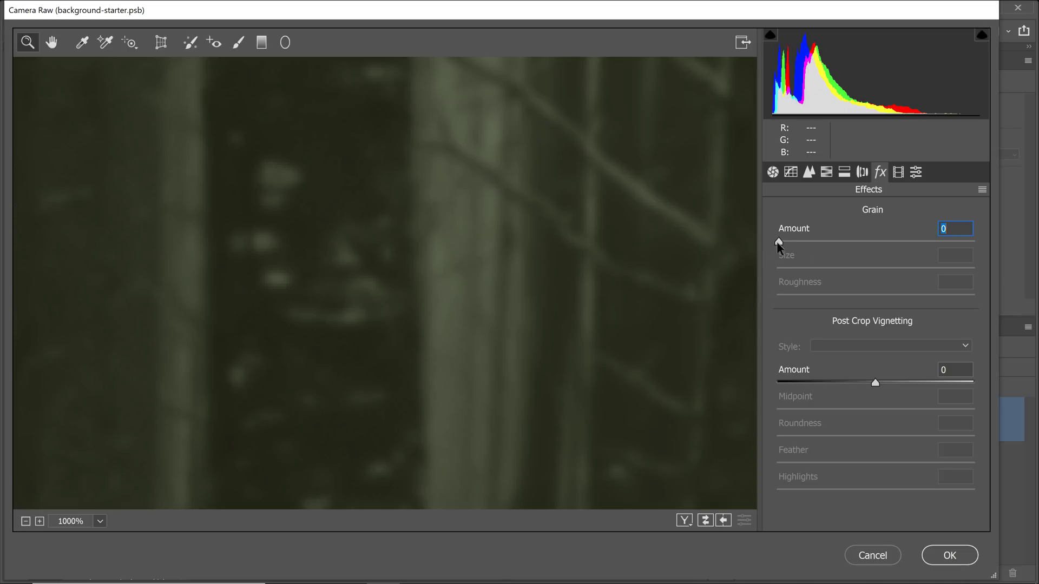
left_click_drag(780, 244, 786, 242)
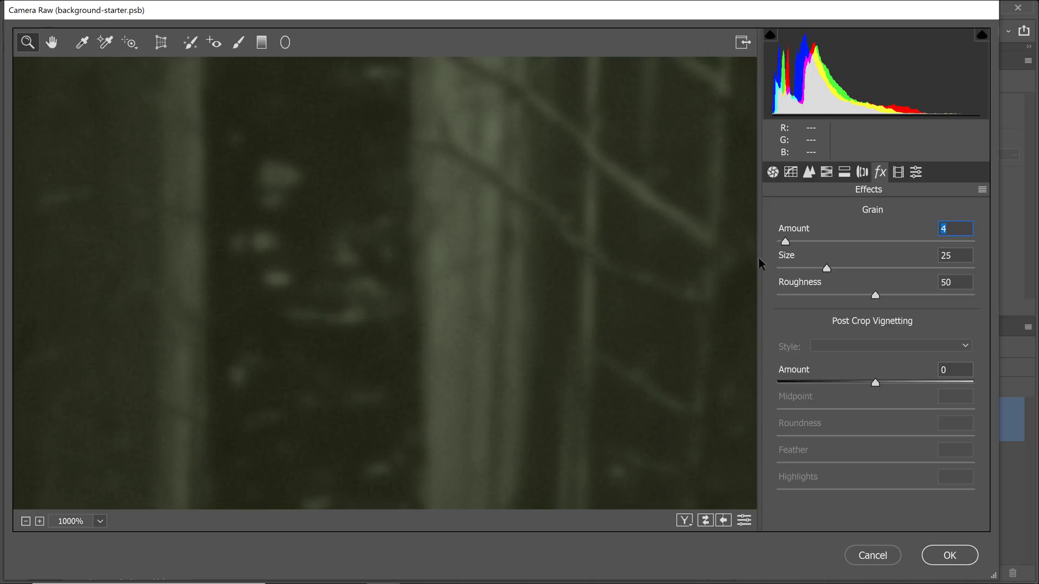
left_click_drag(226, 308, 504, 325)
left_click(100, 521)
left_click(84, 493)
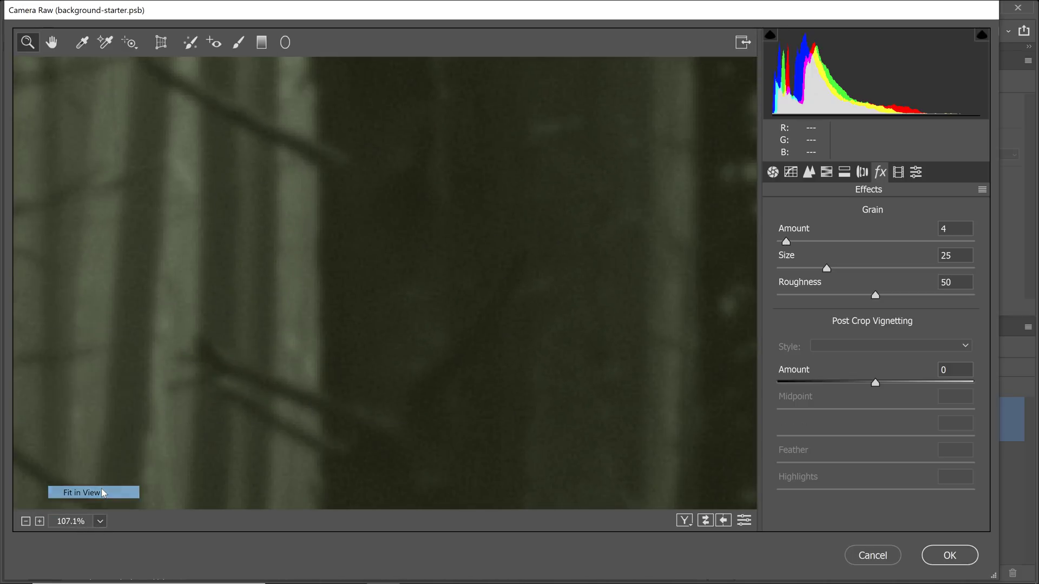
Step: Set the post-crop vignetting Amount to -28 and the Oranges saturation to -16 in the Camera Raw Filter
left_click_drag(869, 383, 848, 386)
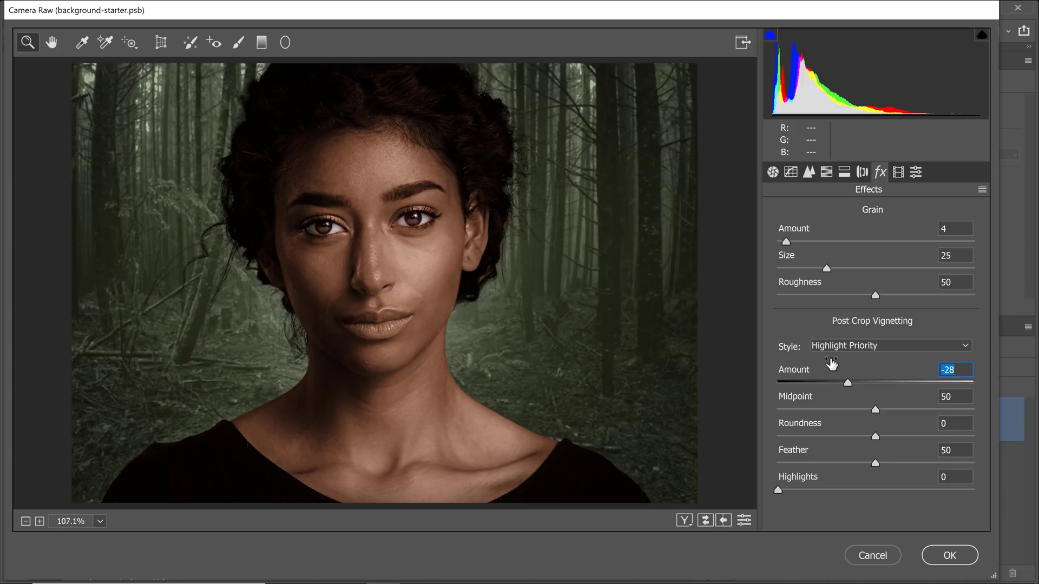
left_click(827, 172)
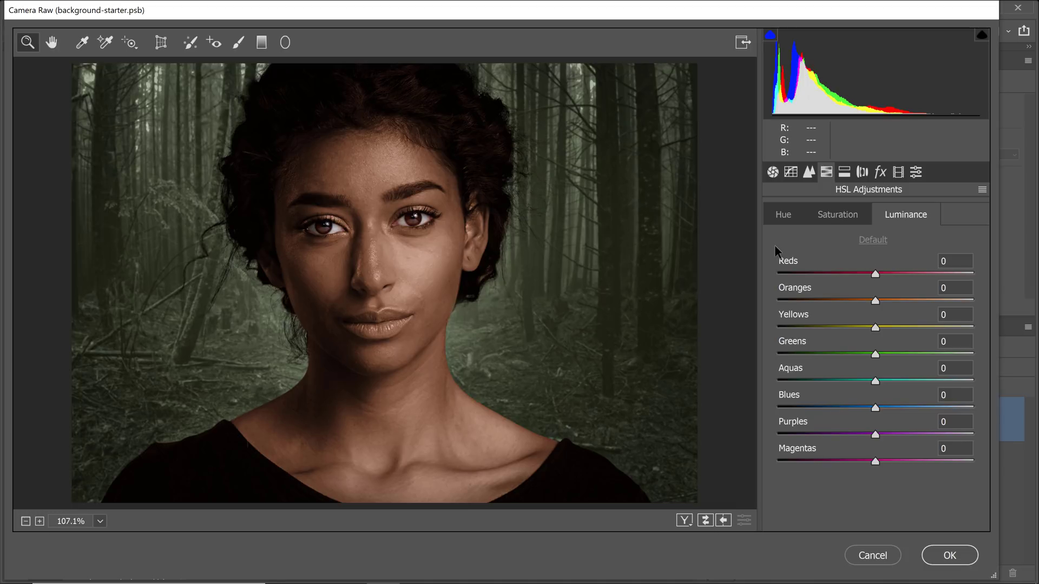
left_click(839, 216)
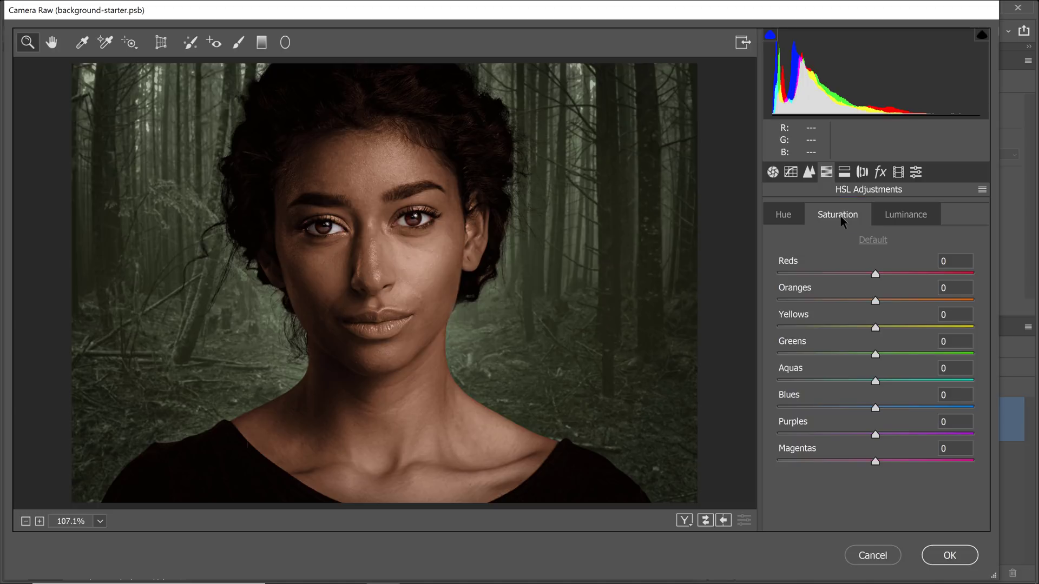
left_click_drag(875, 301, 857, 302)
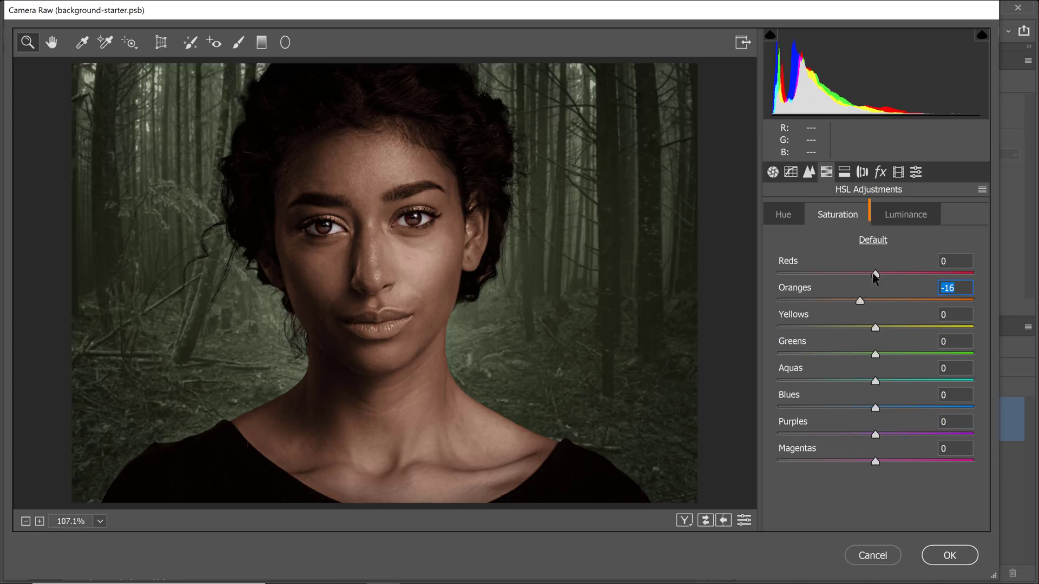
Step: Lower the Oranges luminance slightly and apply the Camera Raw Filter to the Model smart object
left_click(905, 215)
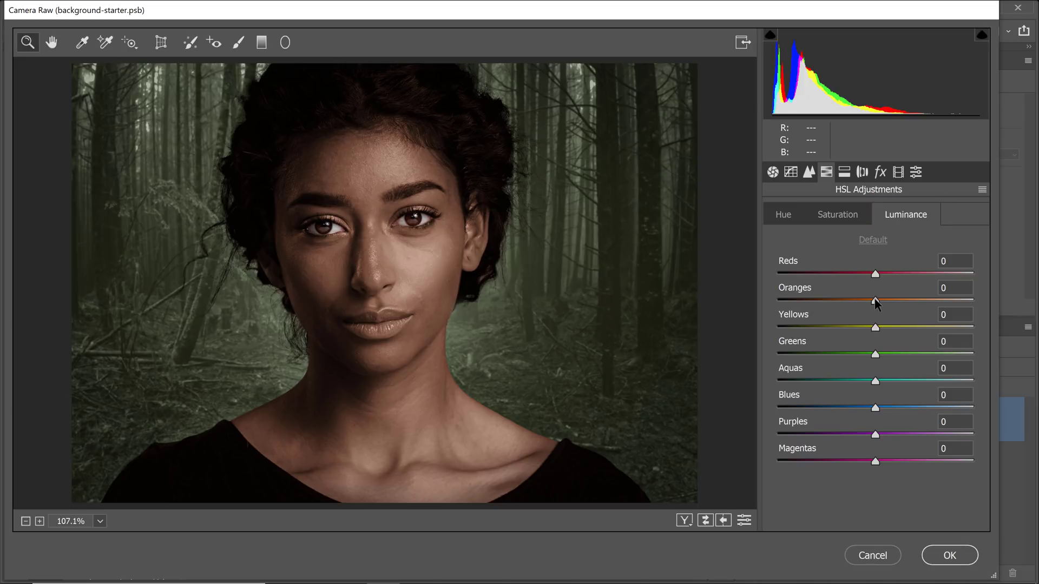
left_click_drag(876, 302, 869, 302)
left_click(944, 555)
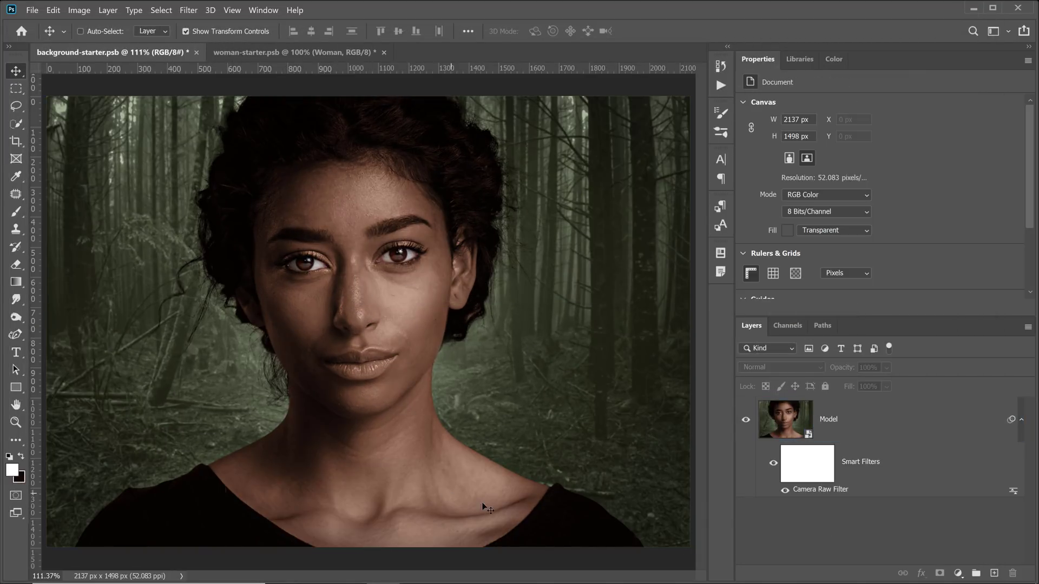
Step: Open the Model smart object's contents and slightly reduce the opacity of the Gradient Map 2 adjustment in the Model group
left_click(779, 432)
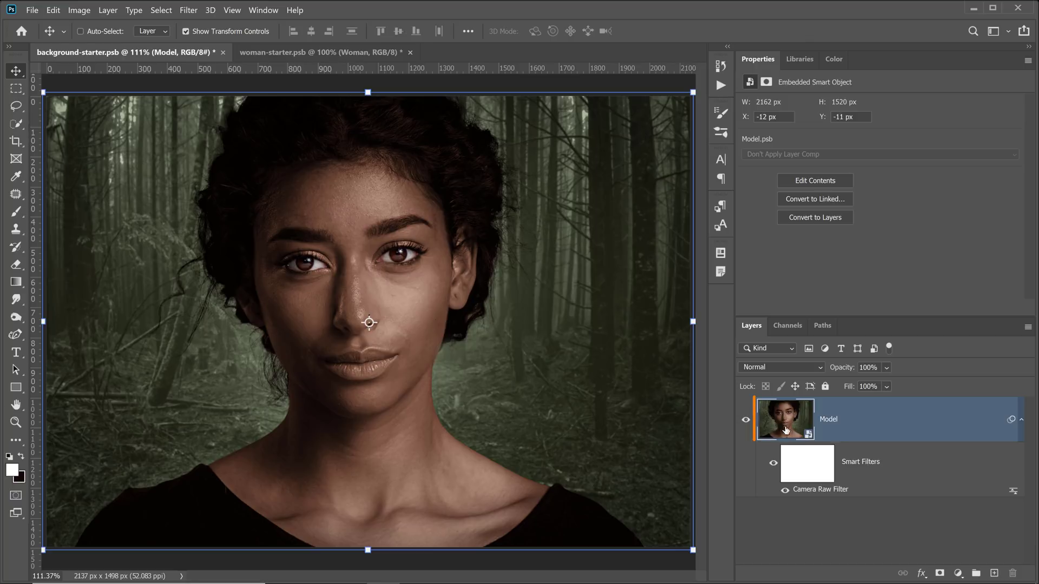
double_click(785, 432)
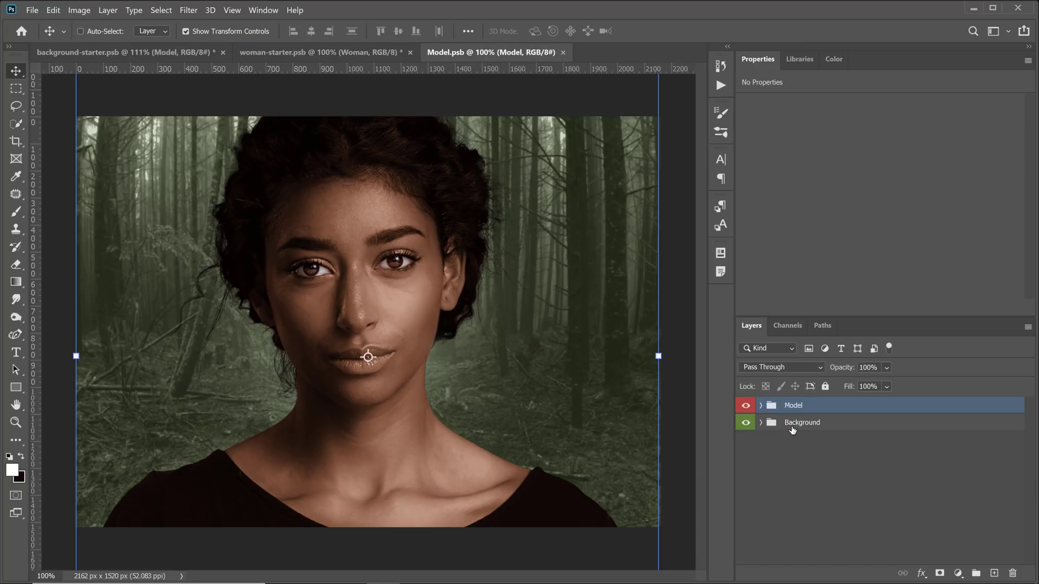
left_click(760, 406)
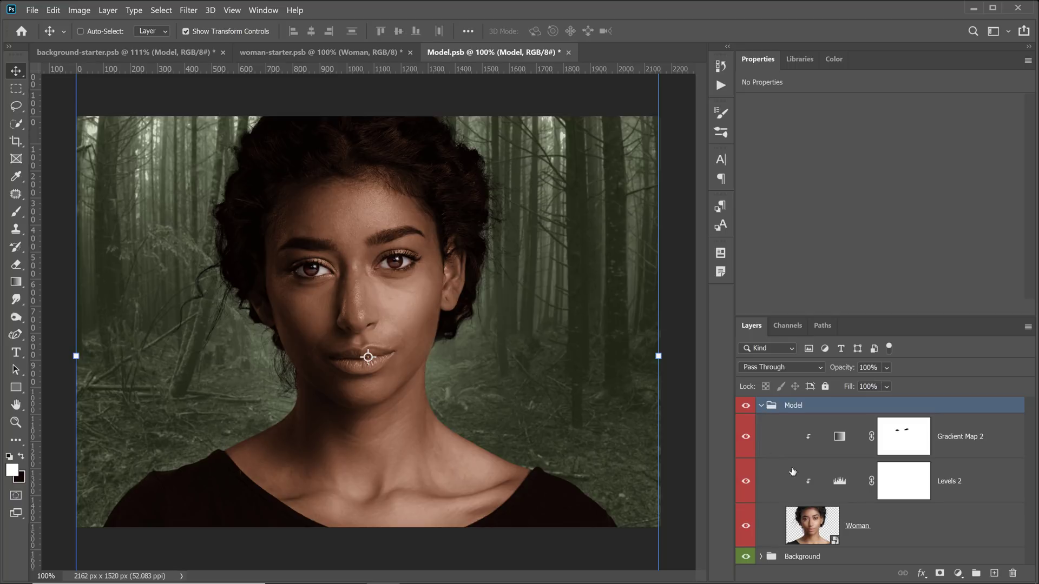
left_click(837, 447)
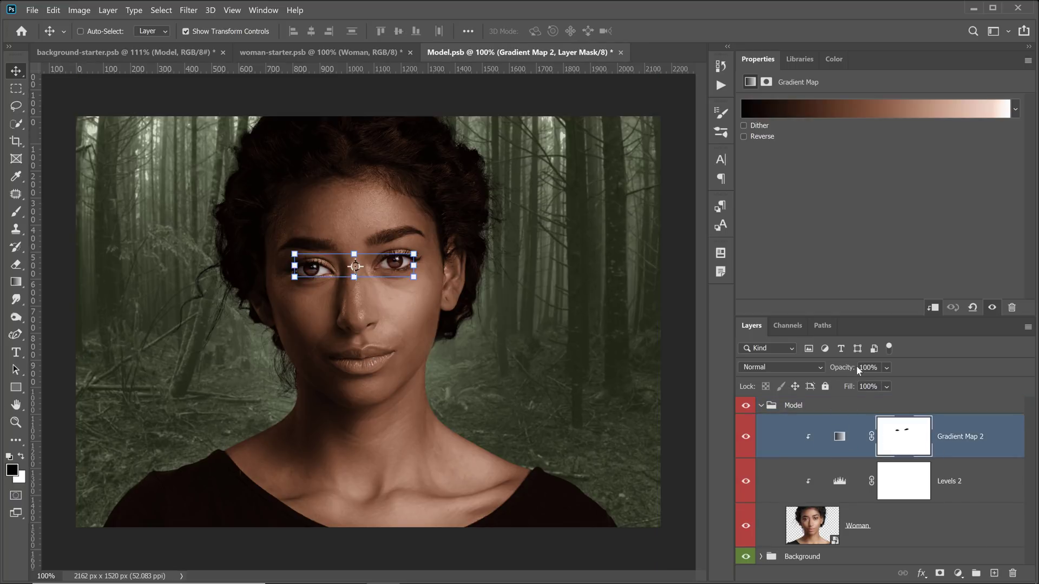
left_click_drag(917, 387, 916, 387)
left_click(971, 477)
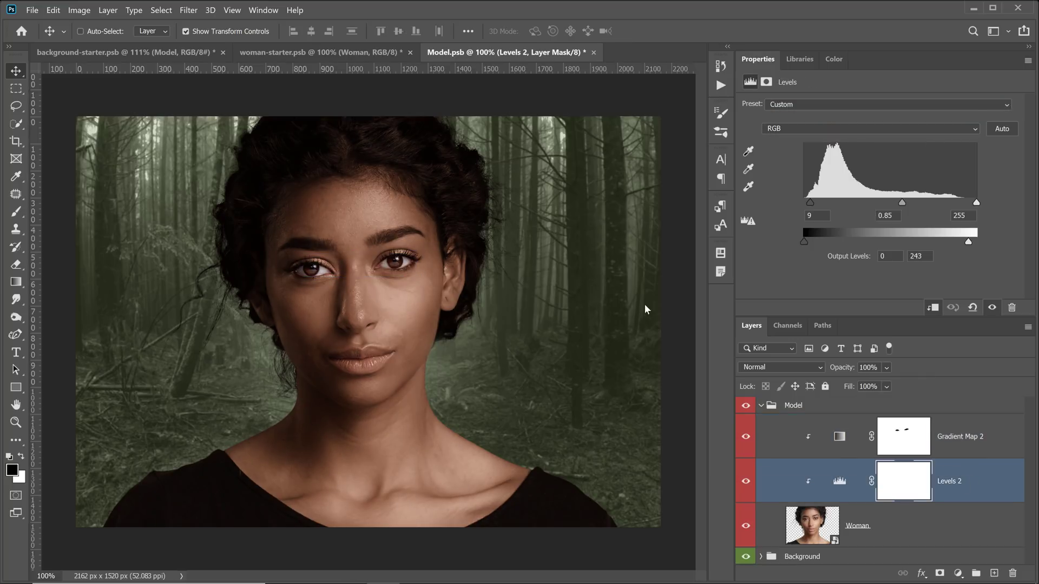
Step: Close Model.psb, saving its changes back into the background-starter composite, and deselect the Model layer
left_click(596, 53)
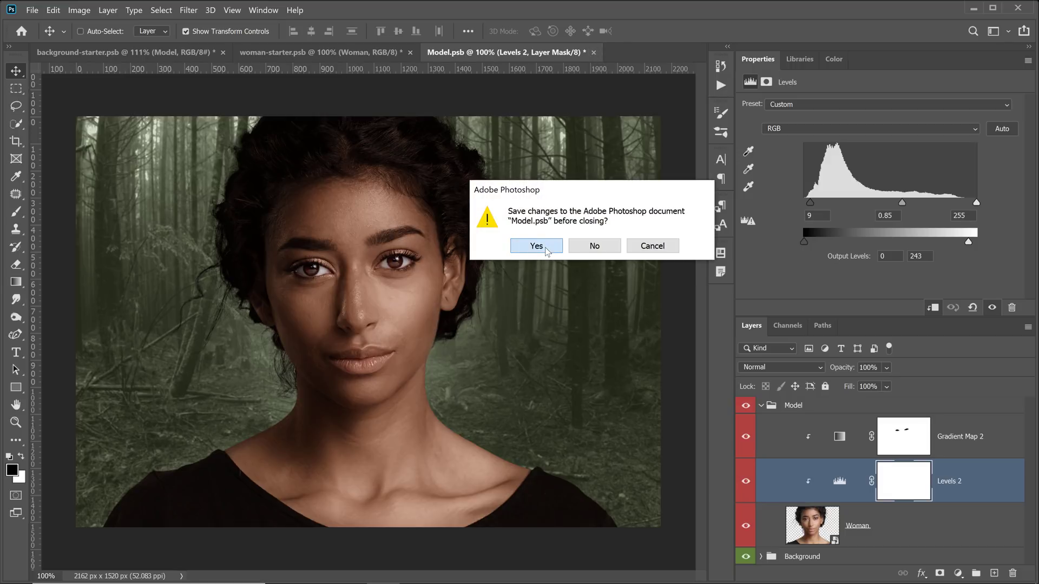
left_click(547, 252)
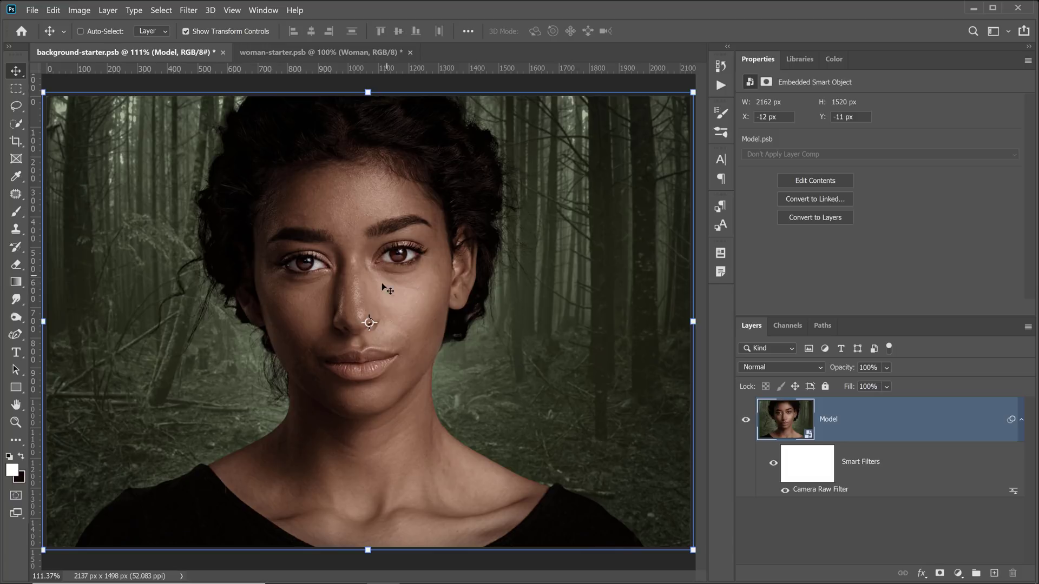
left_click(814, 533)
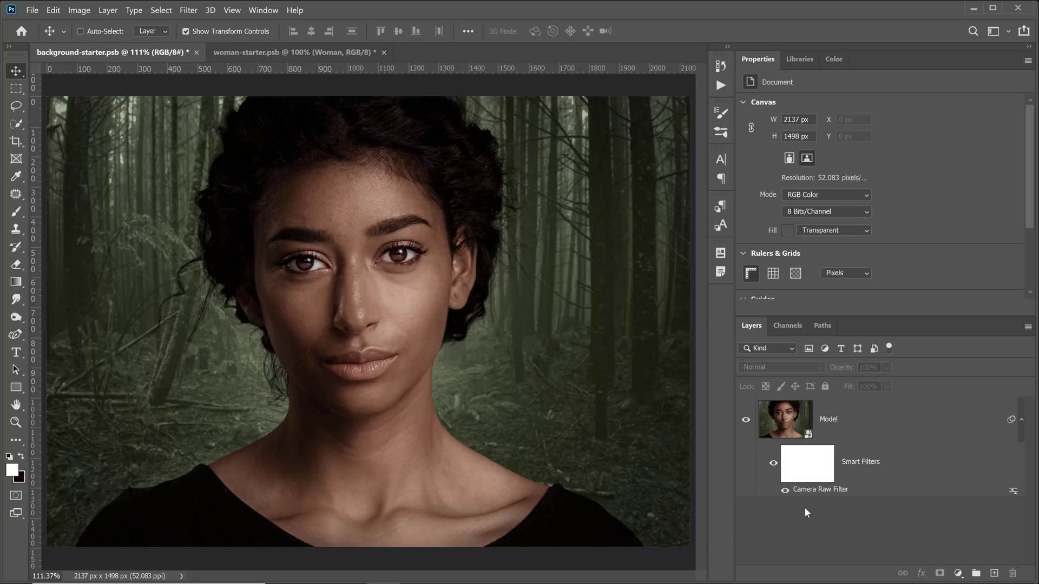